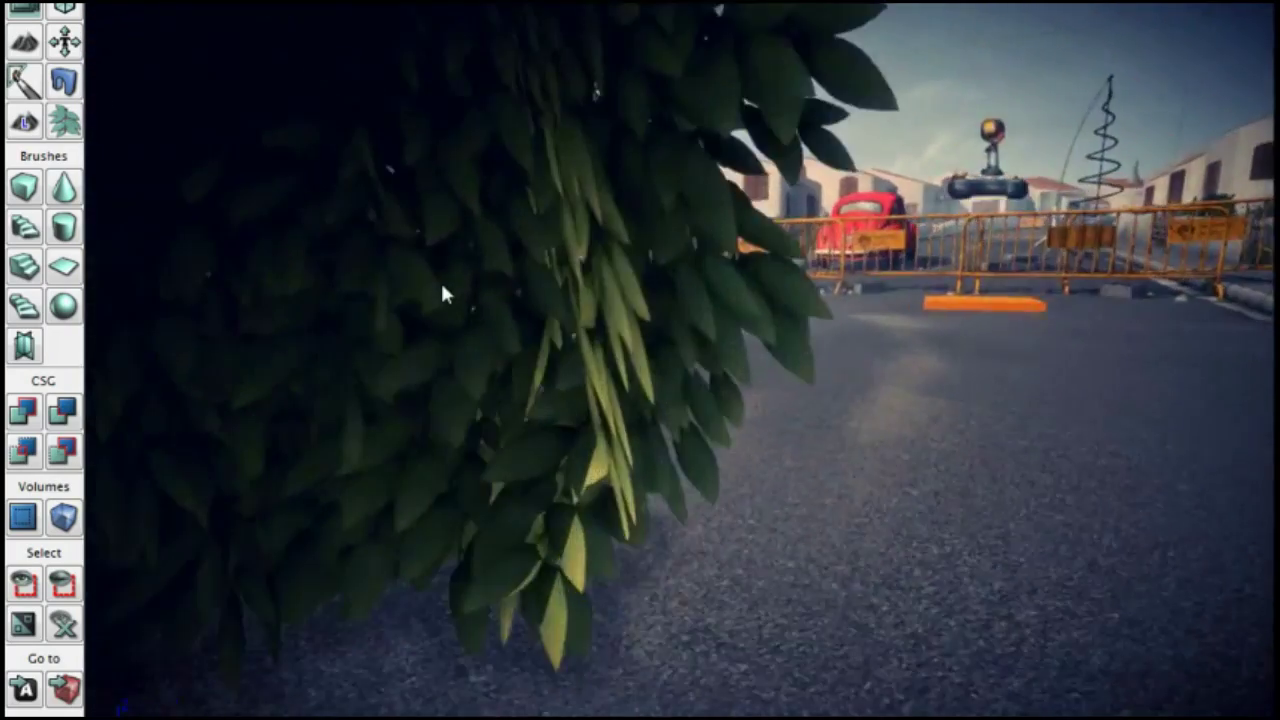
Delete the large bush floating above the other bush in the middle of the street
{"action": "right_click_drag", "start_coordinate": [442, 285], "coordinate": [466, 220]}
{"action": "scroll", "coordinate": [466, 220], "scroll_direction": "up", "scroll_amount": 3}
{"action": "scroll", "coordinate": [466, 220], "scroll_direction": "down", "scroll_amount": 8}
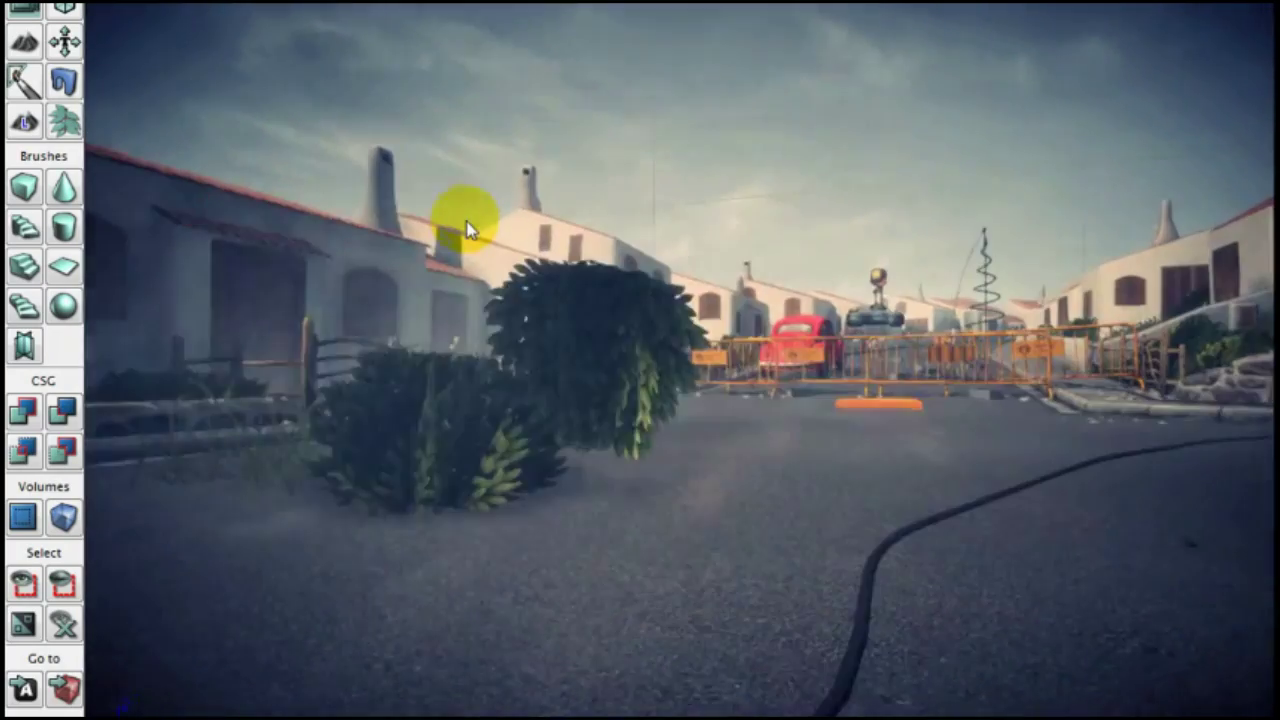
{"action": "left_click", "coordinate": [603, 345]}
{"action": "mouse_move", "coordinate": [603, 345]}
{"action": "right_mouse_down"}
{"action": "mouse_move", "coordinate": [727, 337]}
{"action": "mouse_move", "coordinate": [922, 270]}
{"action": "mouse_move", "coordinate": [612, 350]}
{"action": "right_mouse_up"}
{"action": "key", "text": "s"}
{"action": "key", "text": "a"}
{"action": "key", "text": "d"}
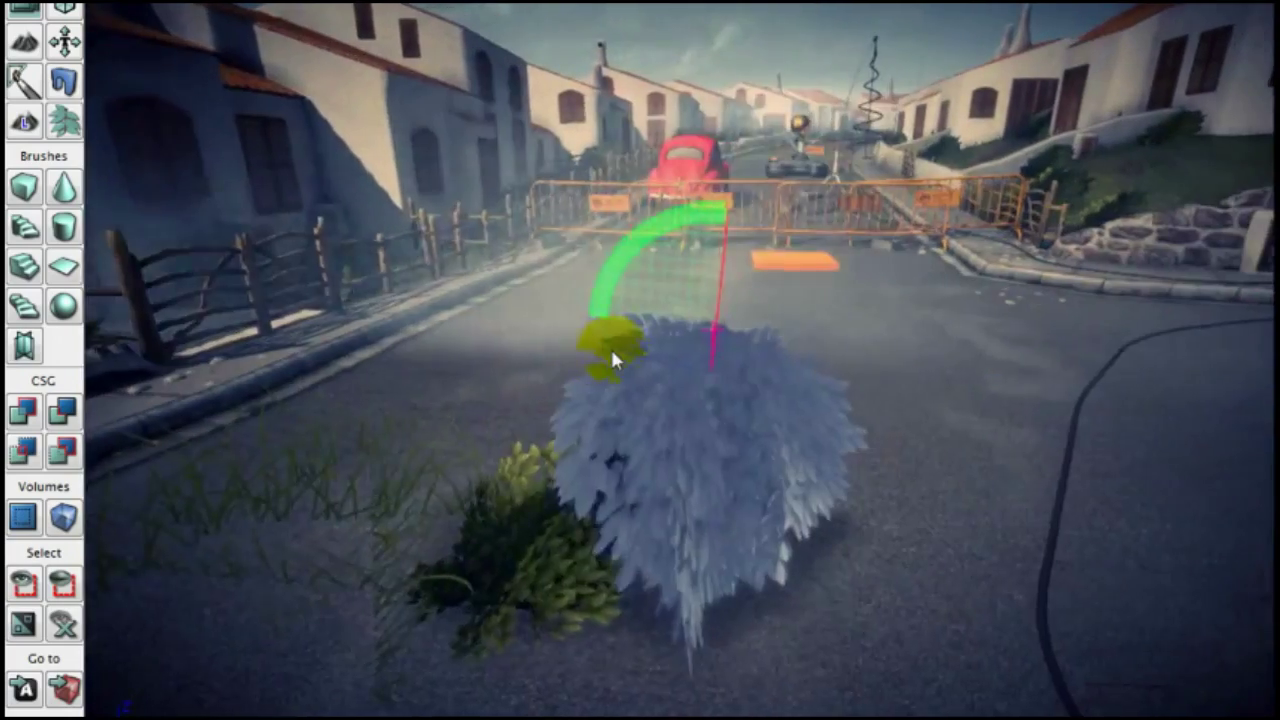
{"action": "left_click_drag", "start_coordinate": [610, 346], "coordinate": [610, 346]}
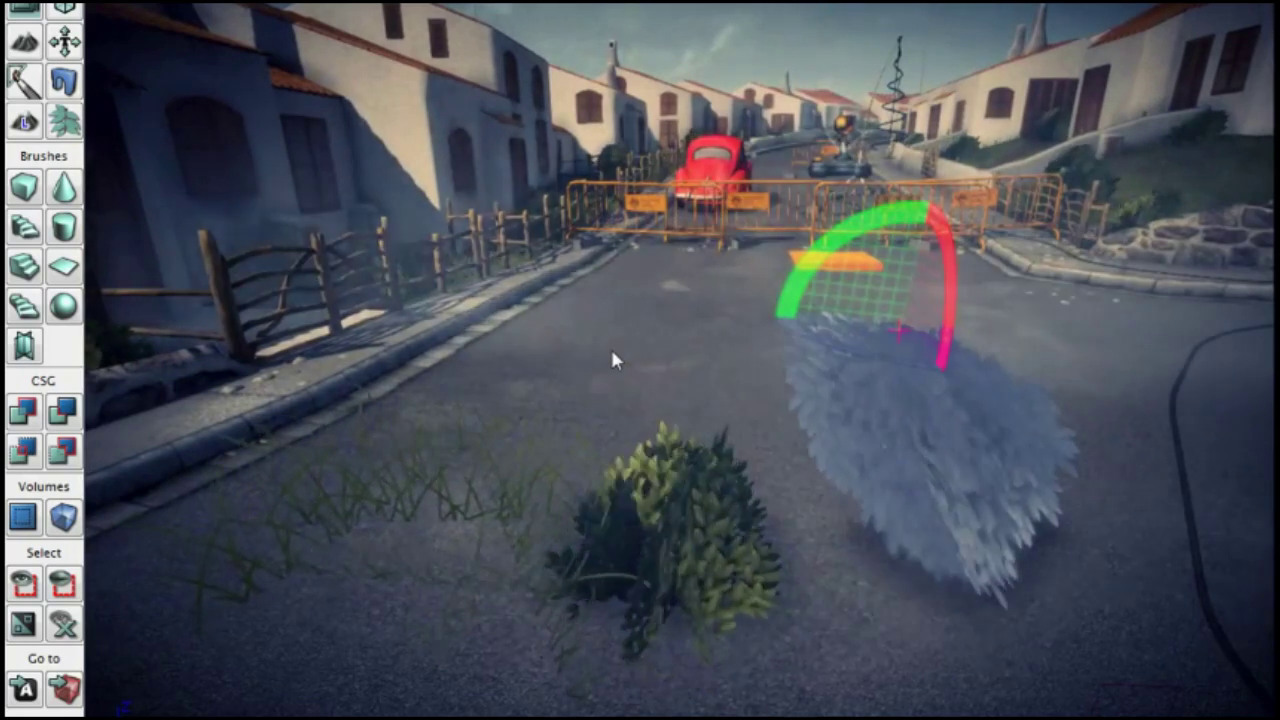
{"action": "key", "text": "Delete"}
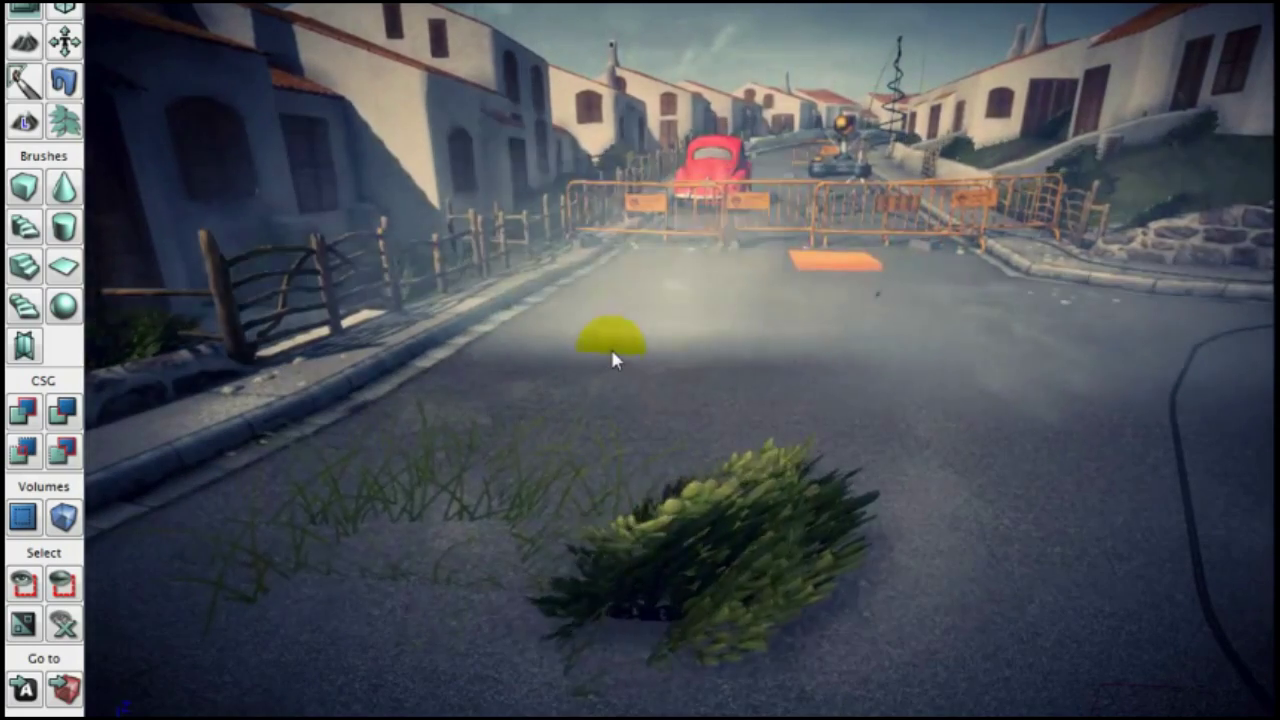
Find the mat_brush_tutorial material in the Coma_fornells package and open it for editing
{"action": "key", "text": "ctrl+shift+f"}
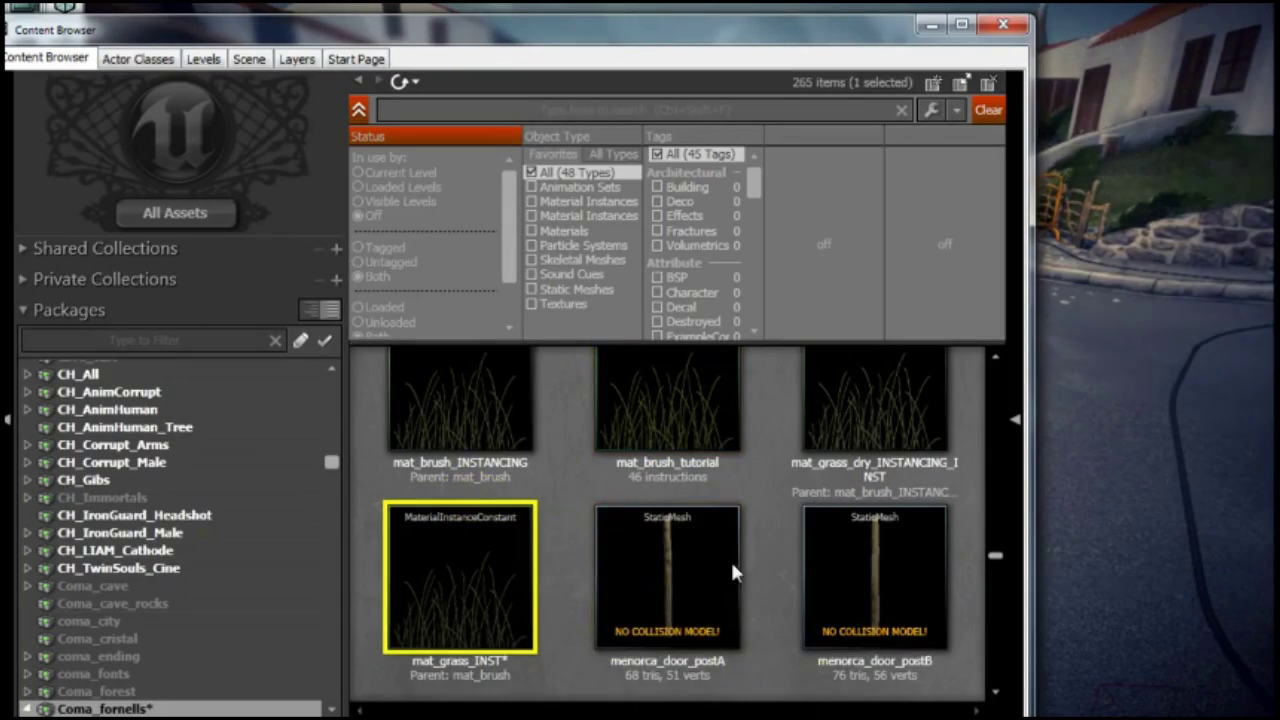
{"action": "left_click", "coordinate": [658, 410]}
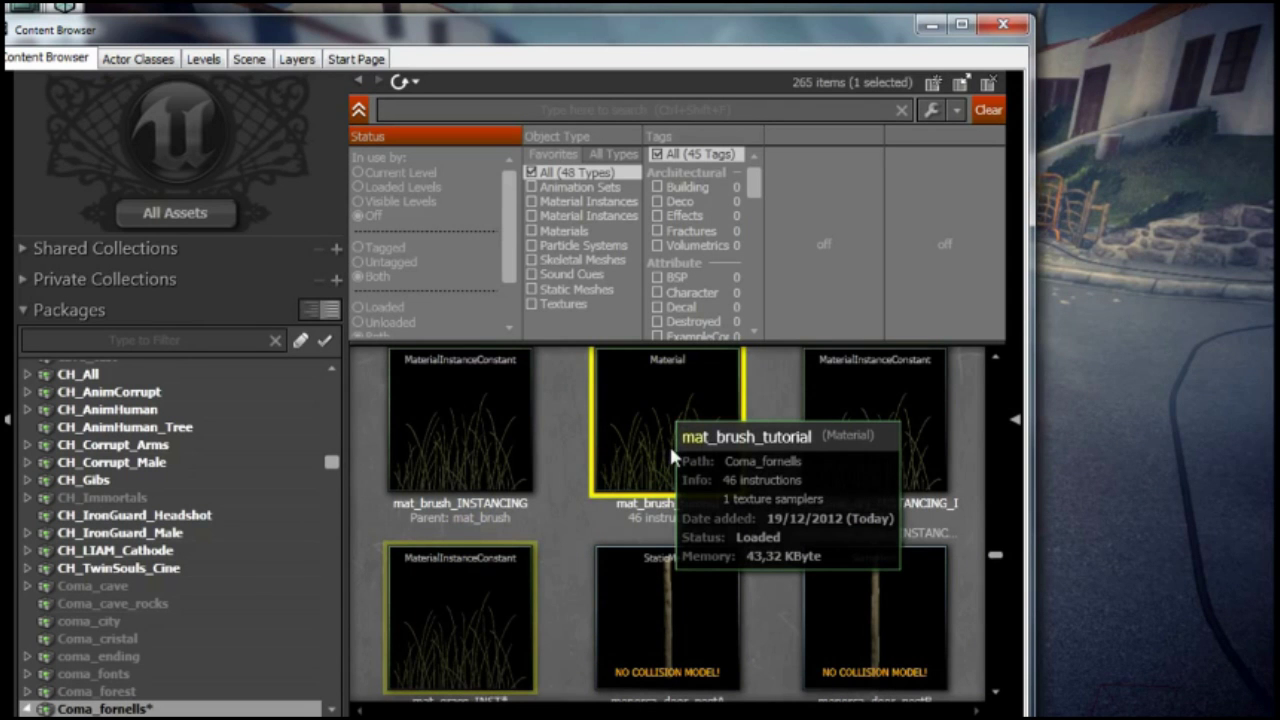
{"action": "double_click", "coordinate": [597, 458]}
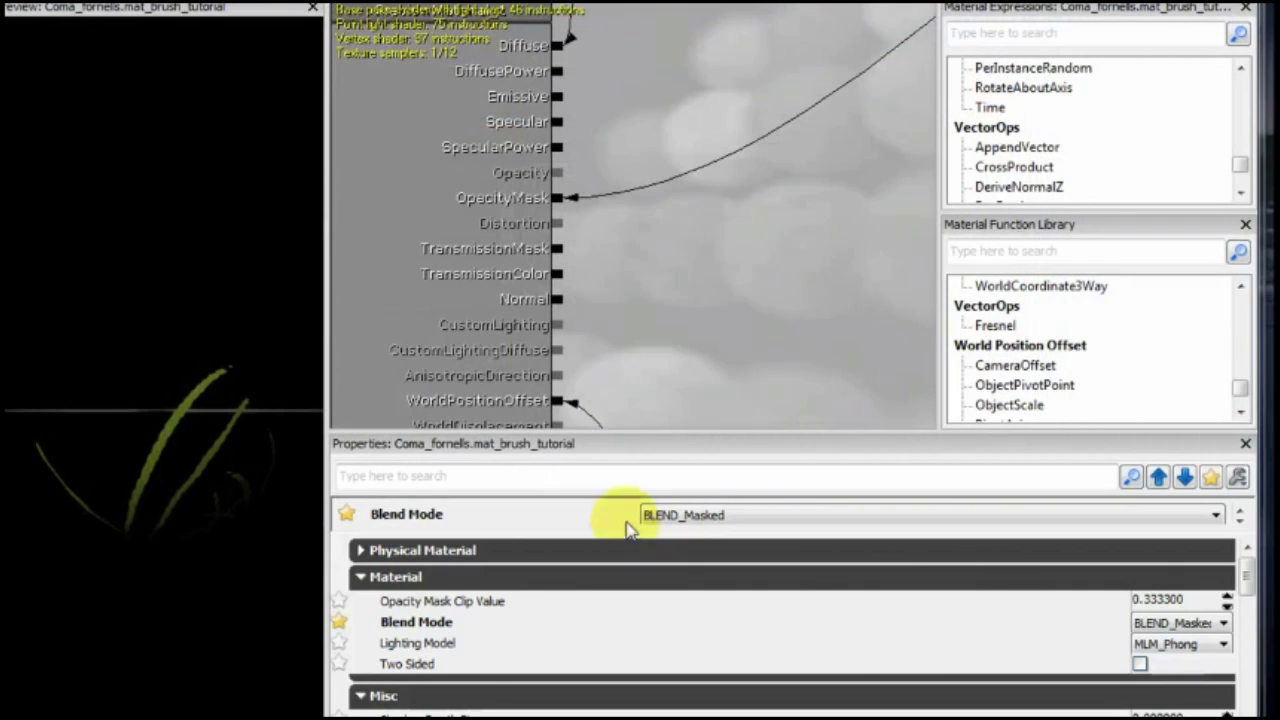
Enlarge the material graph area by narrowing the expression and function lists and shrinking the properties area
{"action": "left_click_drag", "start_coordinate": [756, 263], "coordinate": [553, 150]}
{"action": "scroll", "coordinate": [743, 298], "scroll_direction": "down", "scroll_amount": 7}
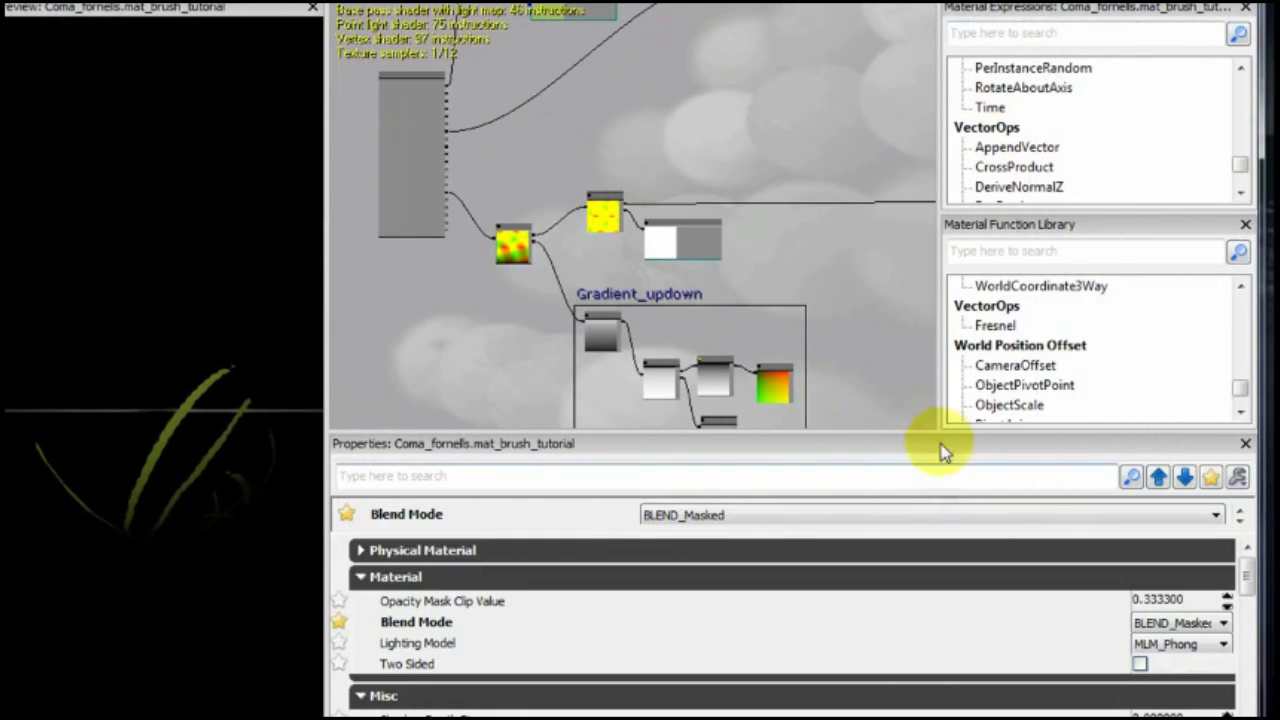
{"action": "left_click_drag", "start_coordinate": [937, 547], "coordinate": [1196, 551]}
{"action": "left_click_drag", "start_coordinate": [1023, 406], "coordinate": [880, 586]}
{"action": "scroll", "coordinate": [882, 585], "scroll_direction": "down", "scroll_amount": 2}
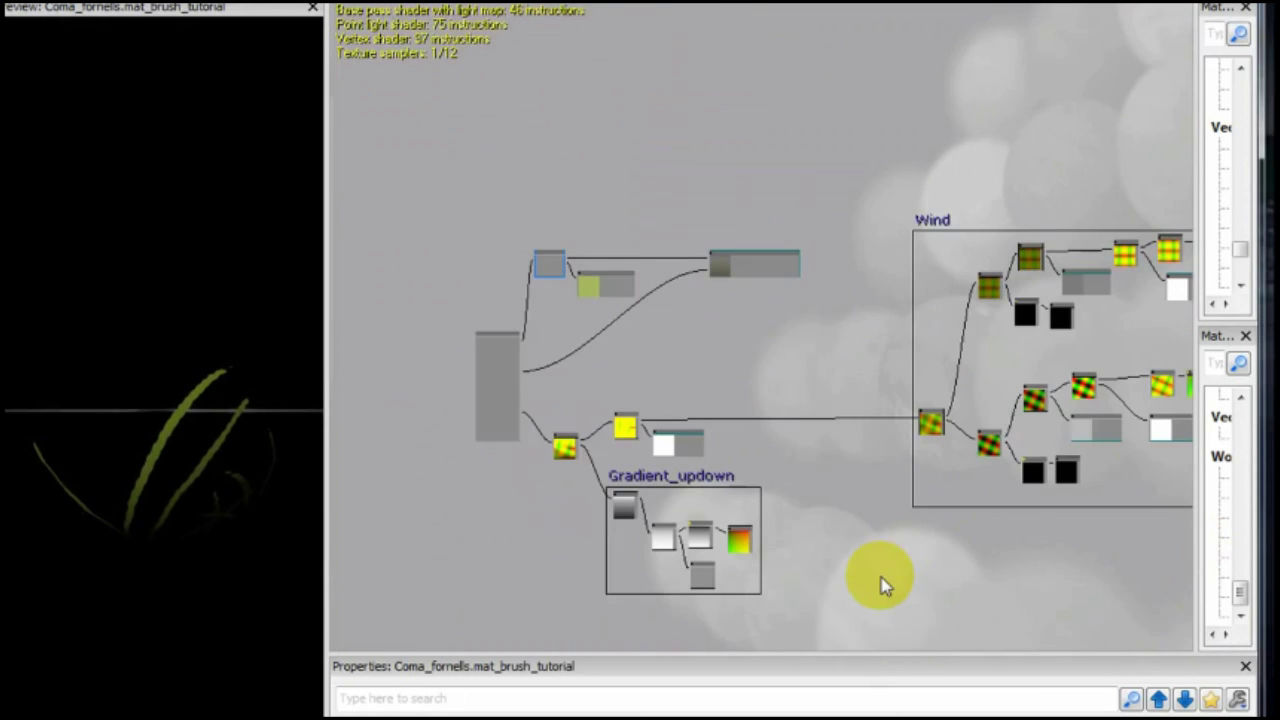
Examine the nodes feeding the Diffuse input, from Blend_Overlay to the texture sample parameter, and select that parameter
{"action": "scroll", "coordinate": [880, 585], "scroll_direction": "up", "scroll_amount": 2}
{"action": "left_click_drag", "start_coordinate": [728, 266], "coordinate": [891, 400]}
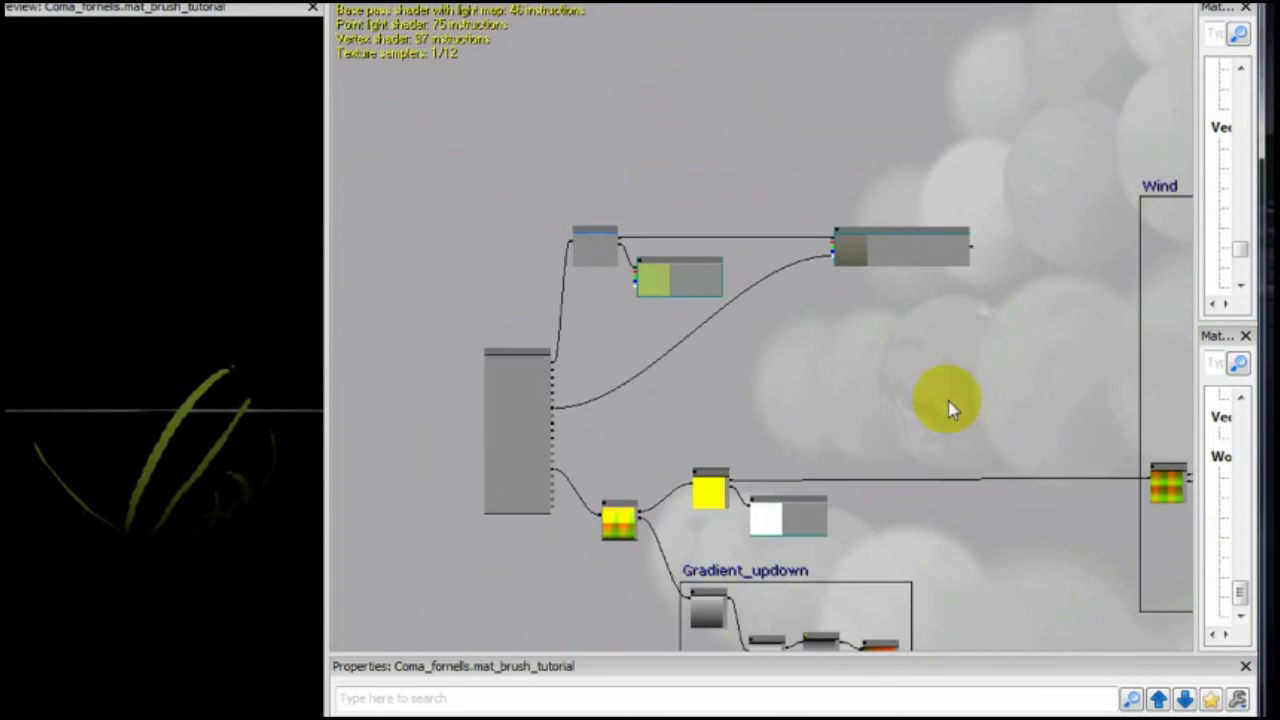
{"action": "scroll", "coordinate": [798, 375], "scroll_direction": "up", "scroll_amount": 1}
{"action": "left_click_drag", "start_coordinate": [776, 322], "coordinate": [861, 468]}
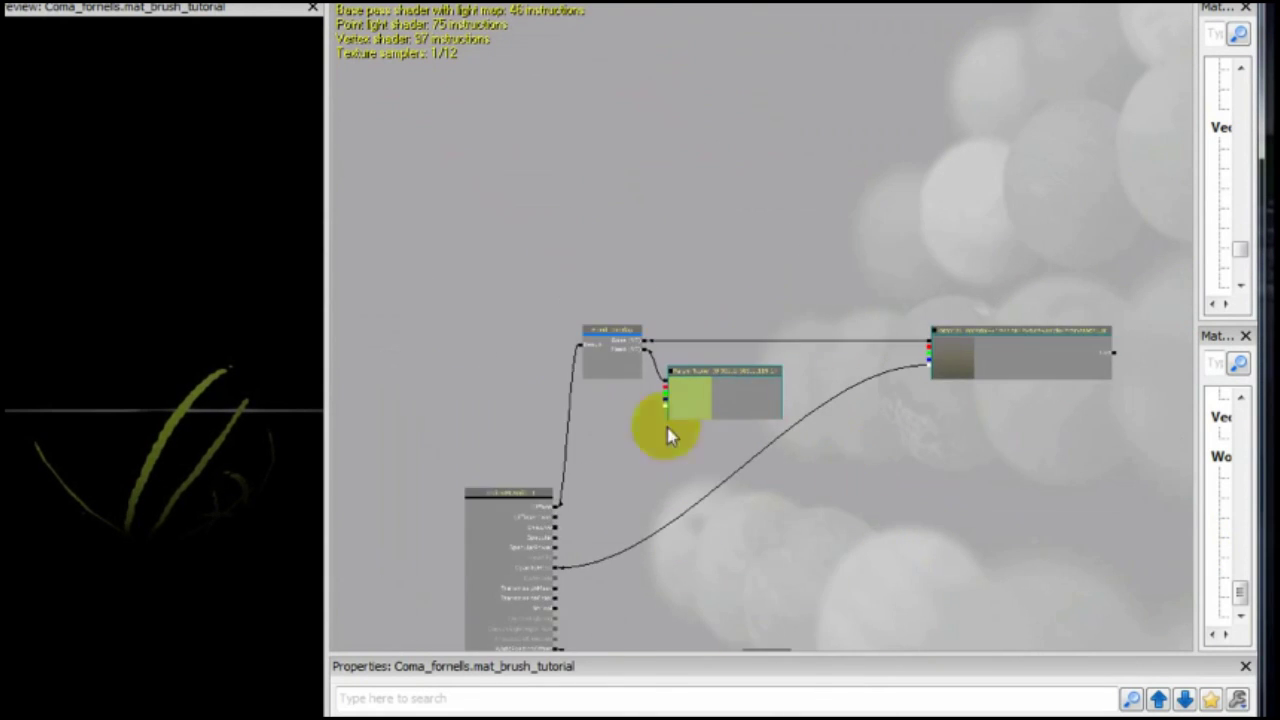
{"action": "scroll", "coordinate": [726, 457], "scroll_direction": "up", "scroll_amount": 3}
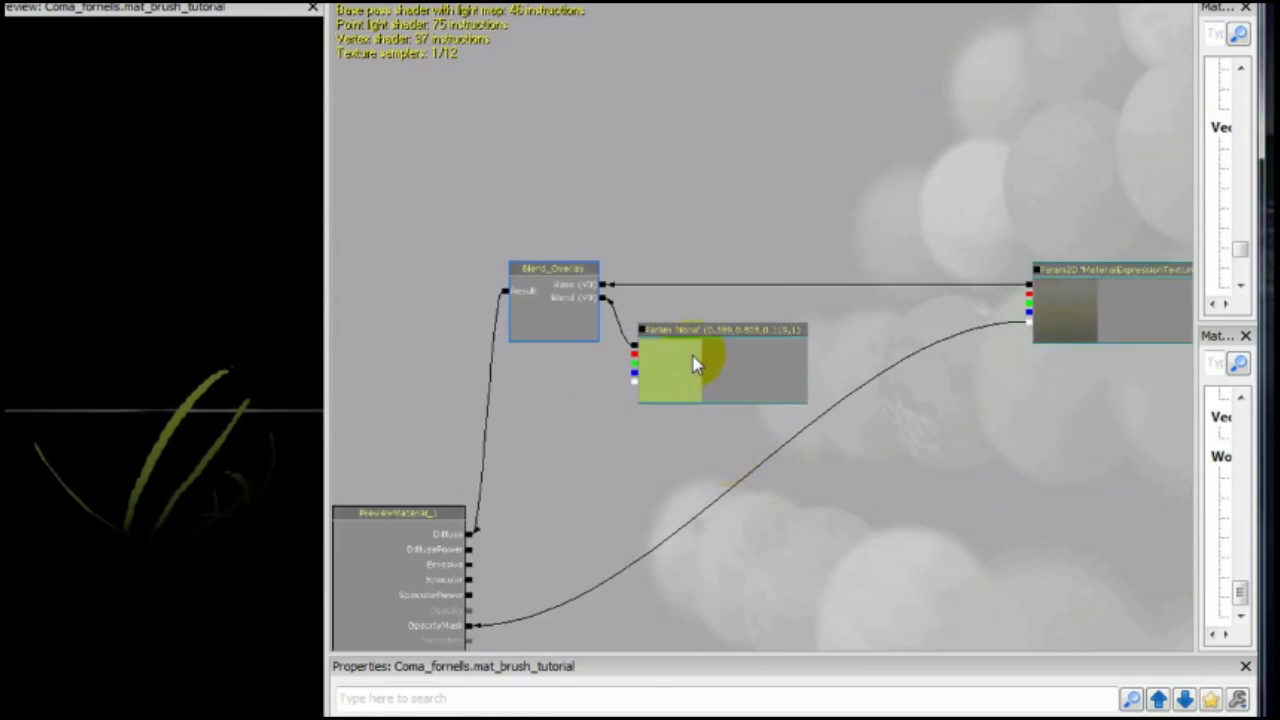
{"action": "scroll", "coordinate": [694, 357], "scroll_direction": "up", "scroll_amount": 2}
{"action": "scroll", "coordinate": [788, 375], "scroll_direction": "down", "scroll_amount": 2}
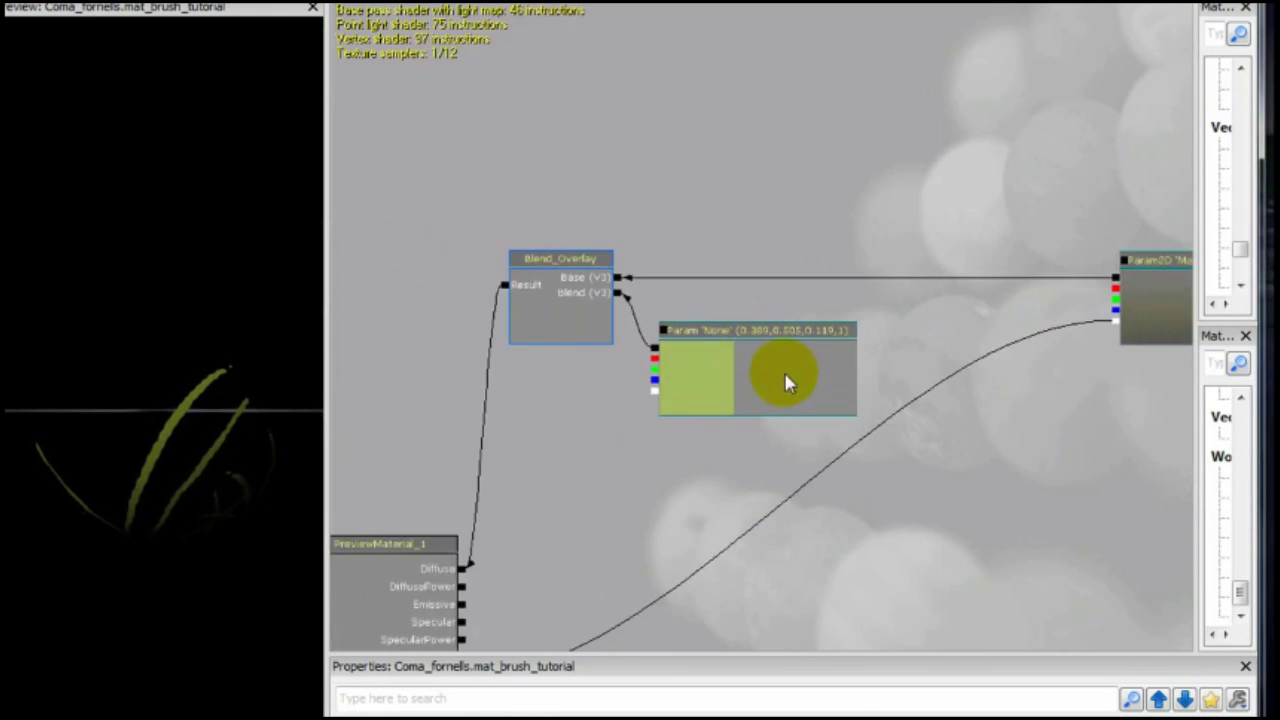
{"action": "left_click_drag", "start_coordinate": [960, 403], "coordinate": [408, 444]}
{"action": "scroll", "coordinate": [629, 275], "scroll_direction": "up", "scroll_amount": 2}
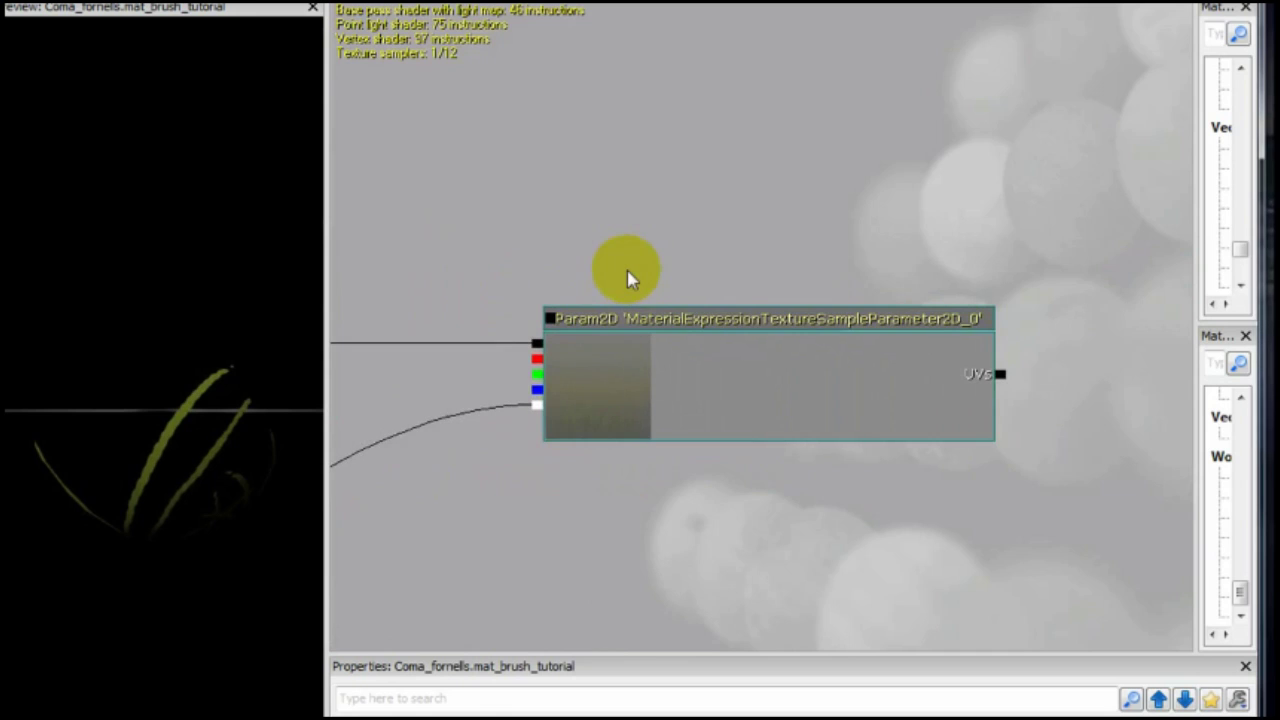
{"action": "left_click", "coordinate": [697, 371]}
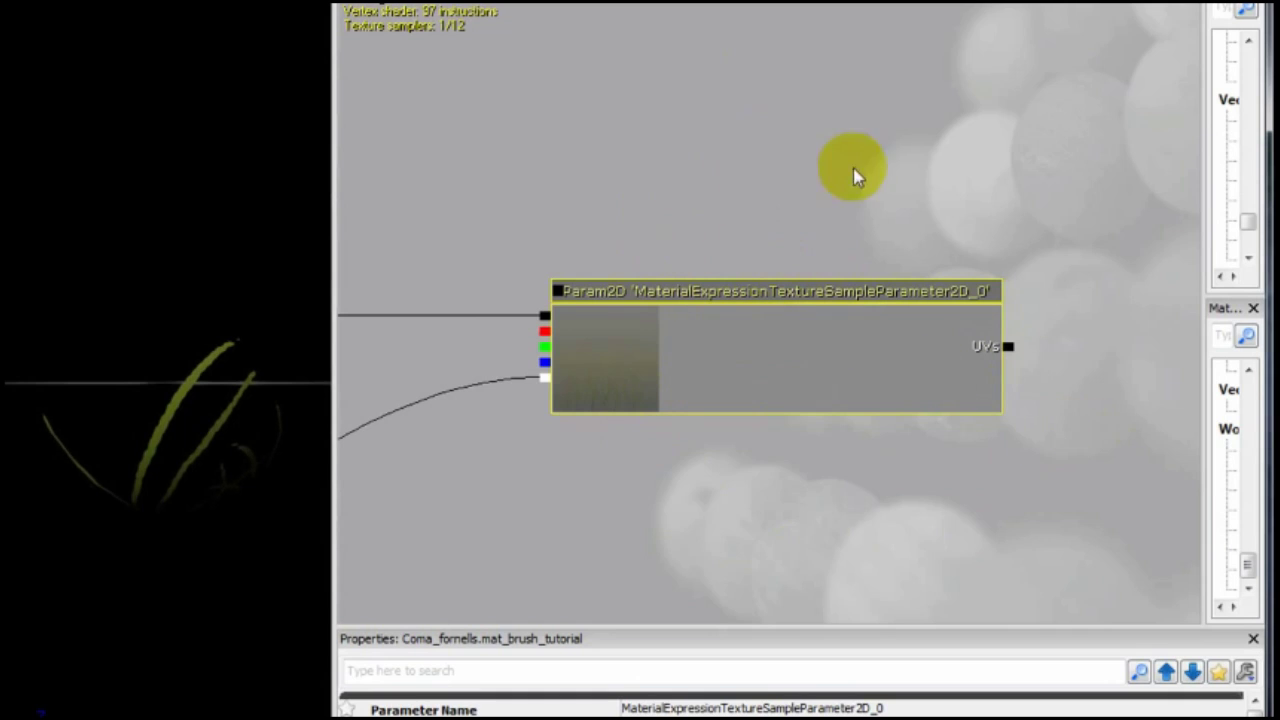
Select the green colour parameter connected to the Blend input of Blend_Overlay and view its properties
{"action": "left_click_drag", "start_coordinate": [554, 177], "coordinate": [1143, 26]}
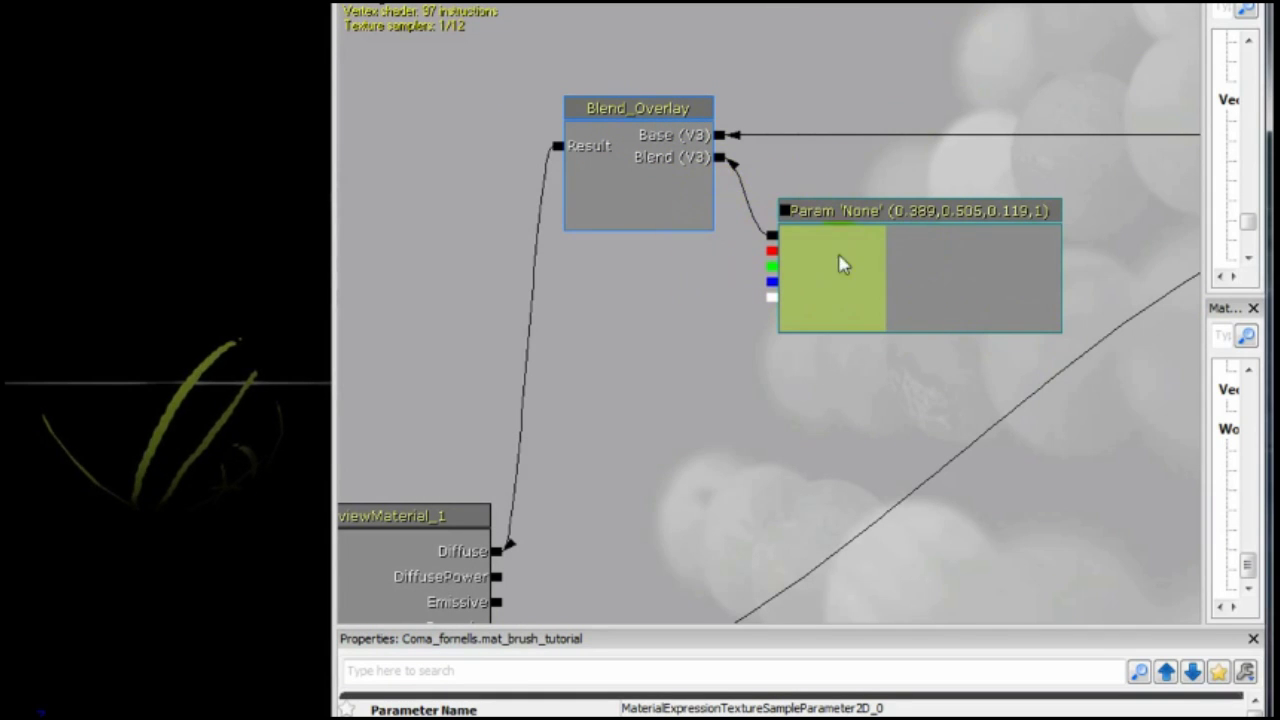
{"action": "left_click_drag", "start_coordinate": [872, 88], "coordinate": [789, 110]}
{"action": "left_click", "coordinate": [782, 248]}
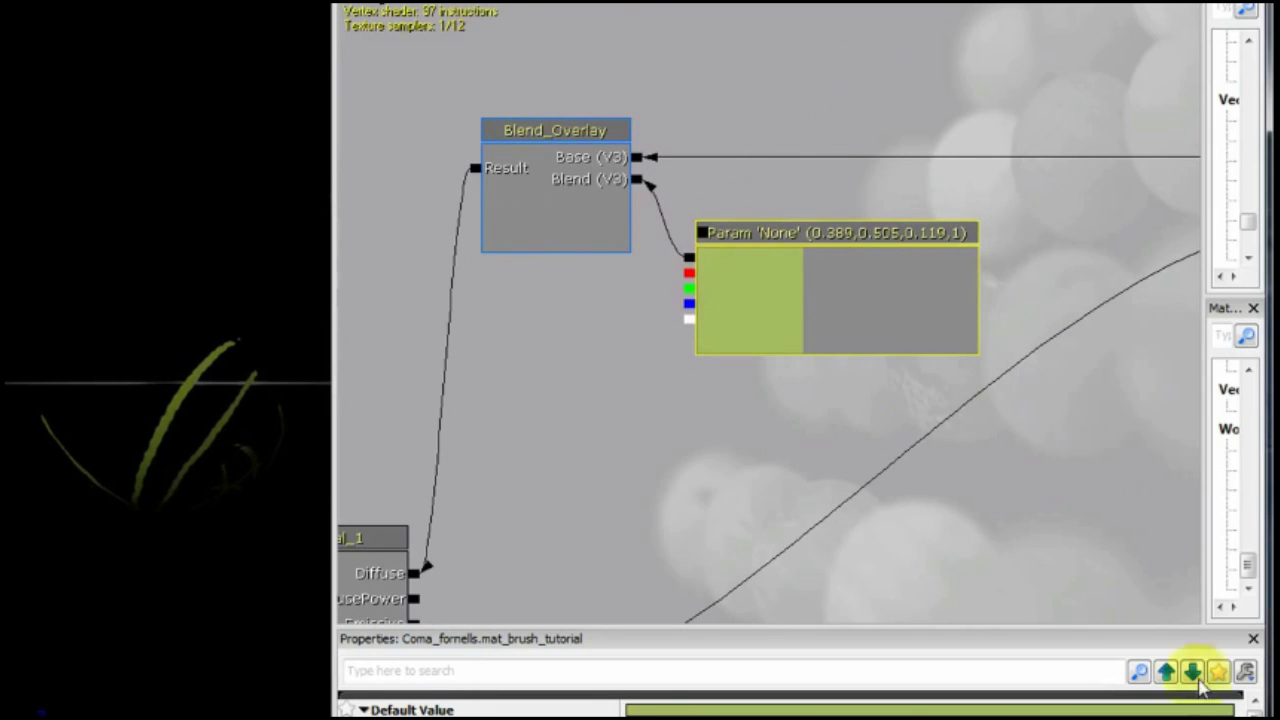
{"action": "left_click_drag", "start_coordinate": [1253, 712], "coordinate": [1255, 719]}
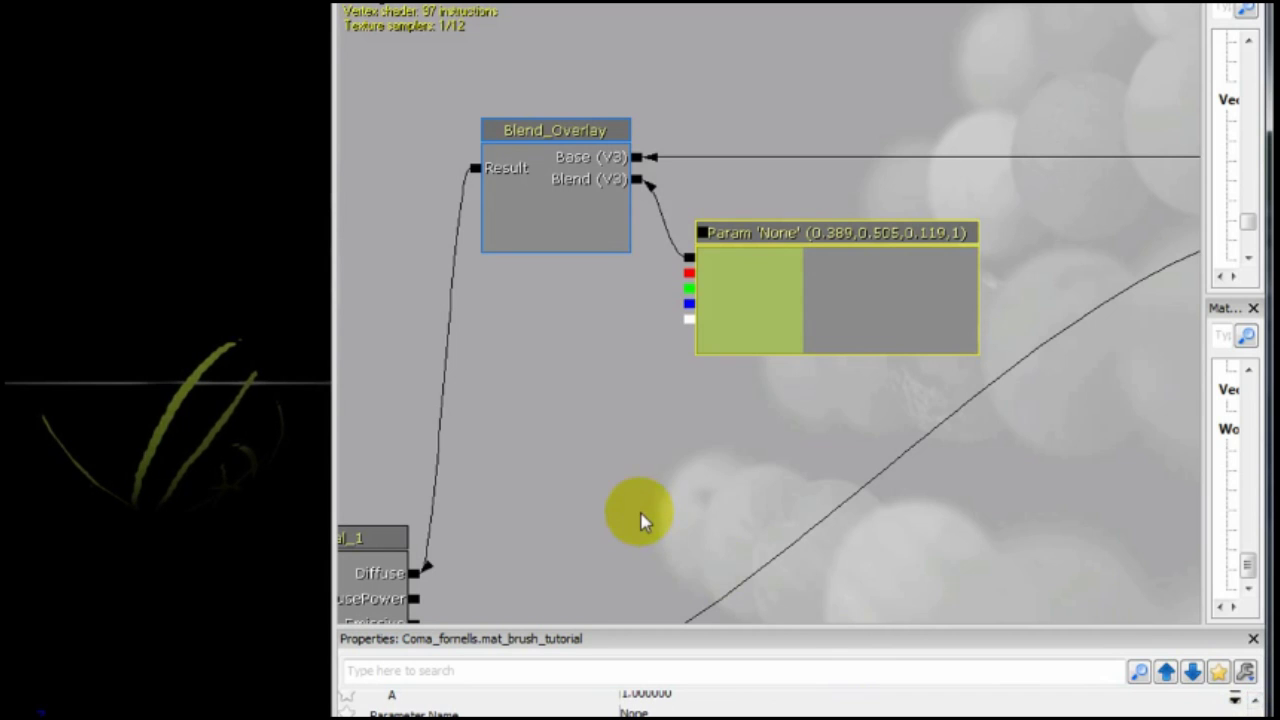
Examine the OpacityMask connection and the Multiply nodes that feed WorldPositionOffset on the material node
{"action": "left_click_drag", "start_coordinate": [792, 534], "coordinate": [772, 378]}
{"action": "scroll", "coordinate": [657, 563], "scroll_direction": "down", "scroll_amount": 2}
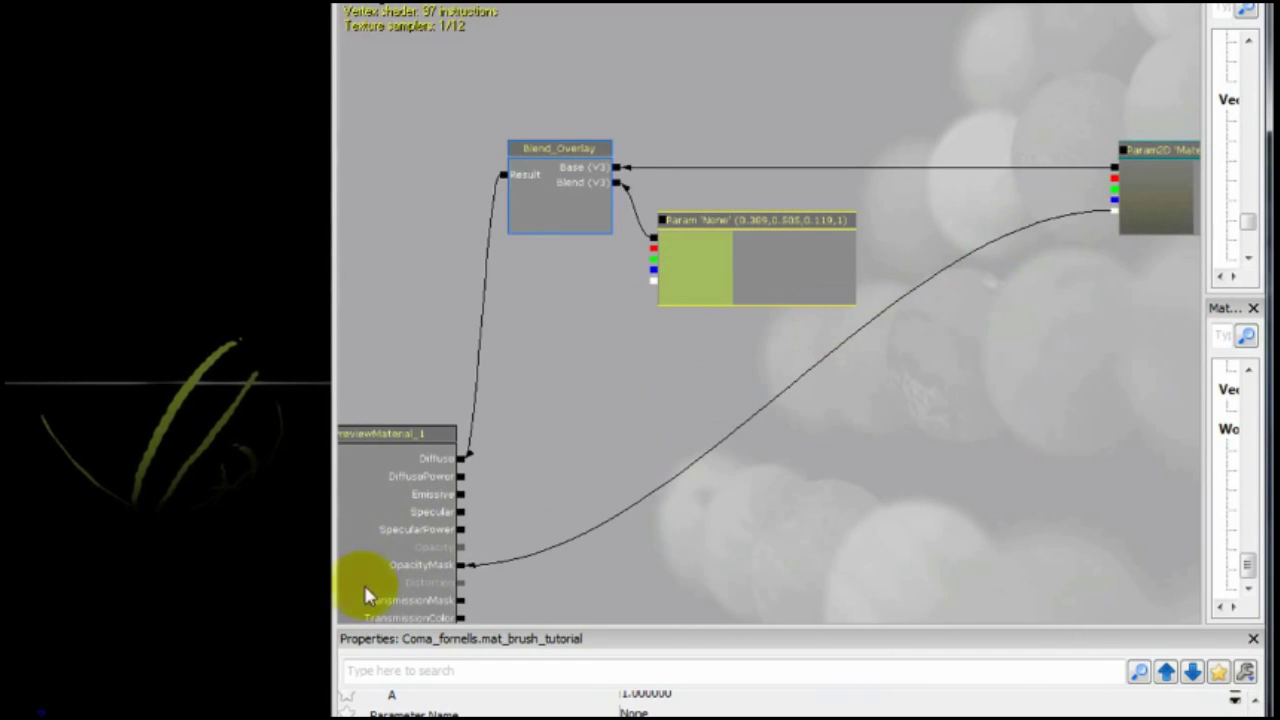
{"action": "left_click_drag", "start_coordinate": [513, 585], "coordinate": [586, 349]}
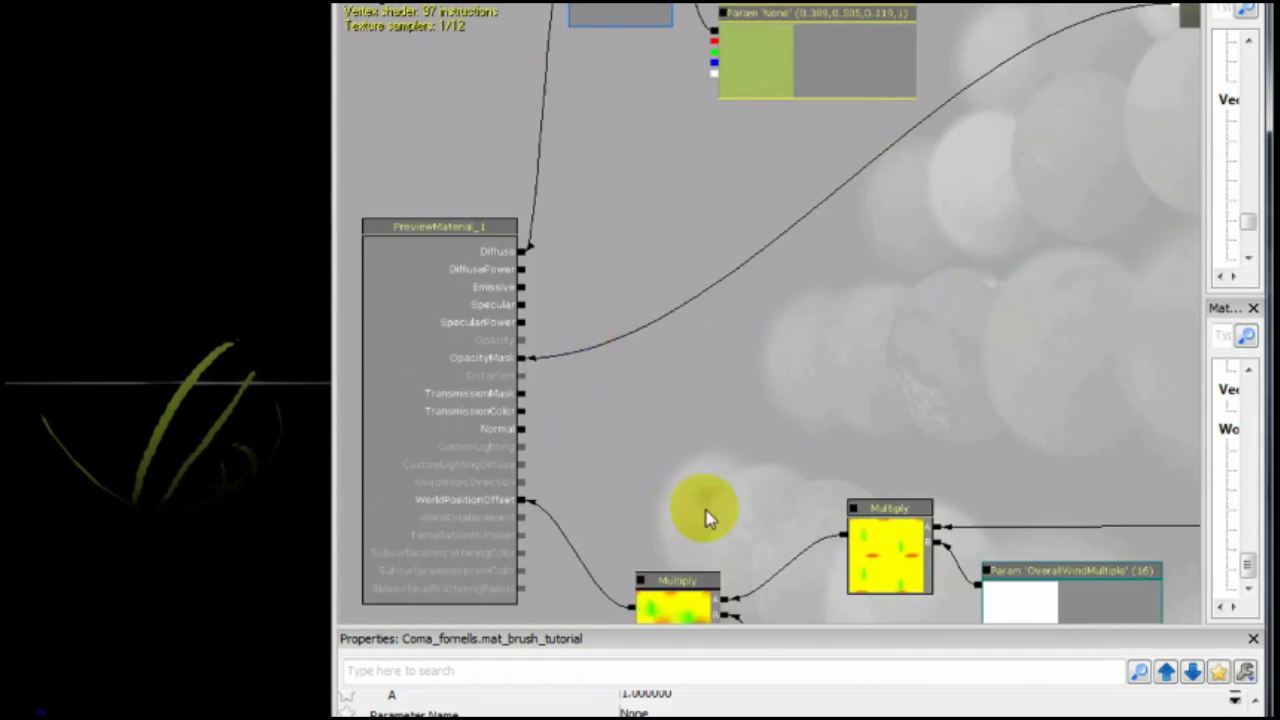
{"action": "left_click_drag", "start_coordinate": [706, 514], "coordinate": [712, 442]}
{"action": "scroll", "coordinate": [790, 500], "scroll_direction": "down", "scroll_amount": 1}
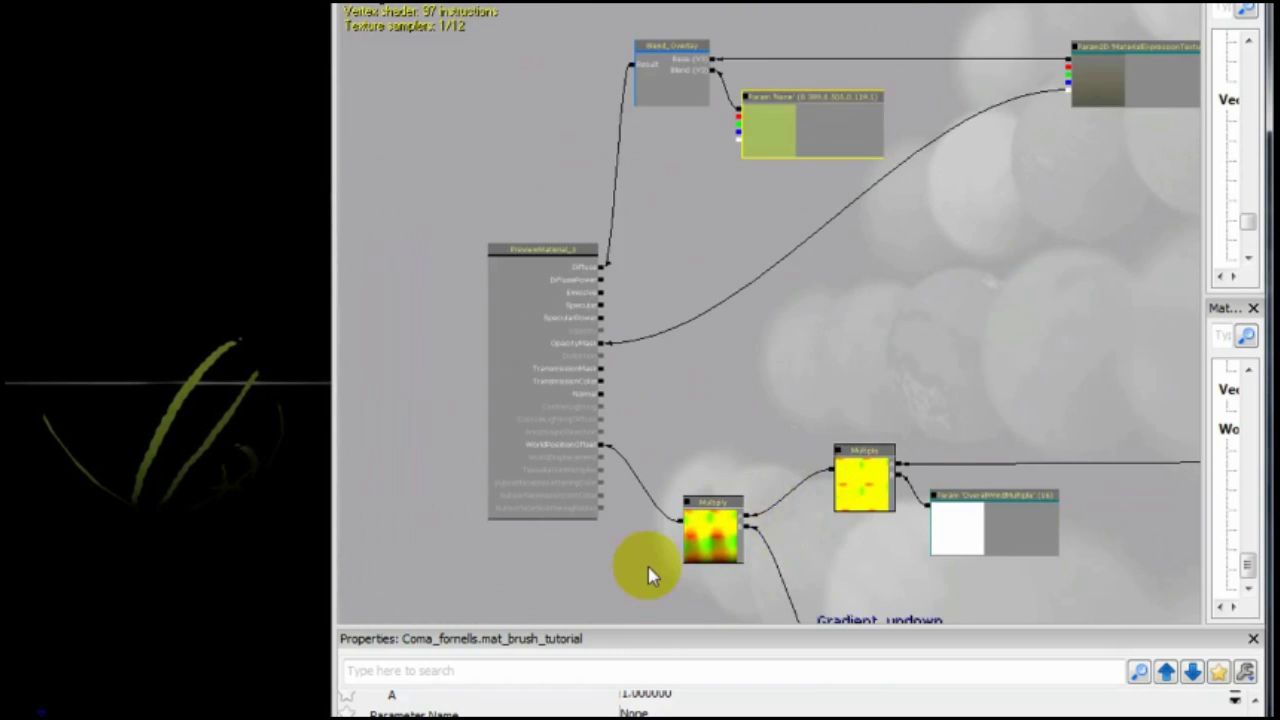
{"action": "scroll", "coordinate": [650, 575], "scroll_direction": "up", "scroll_amount": 2}
{"action": "left_click_drag", "start_coordinate": [697, 386], "coordinate": [617, 130]}
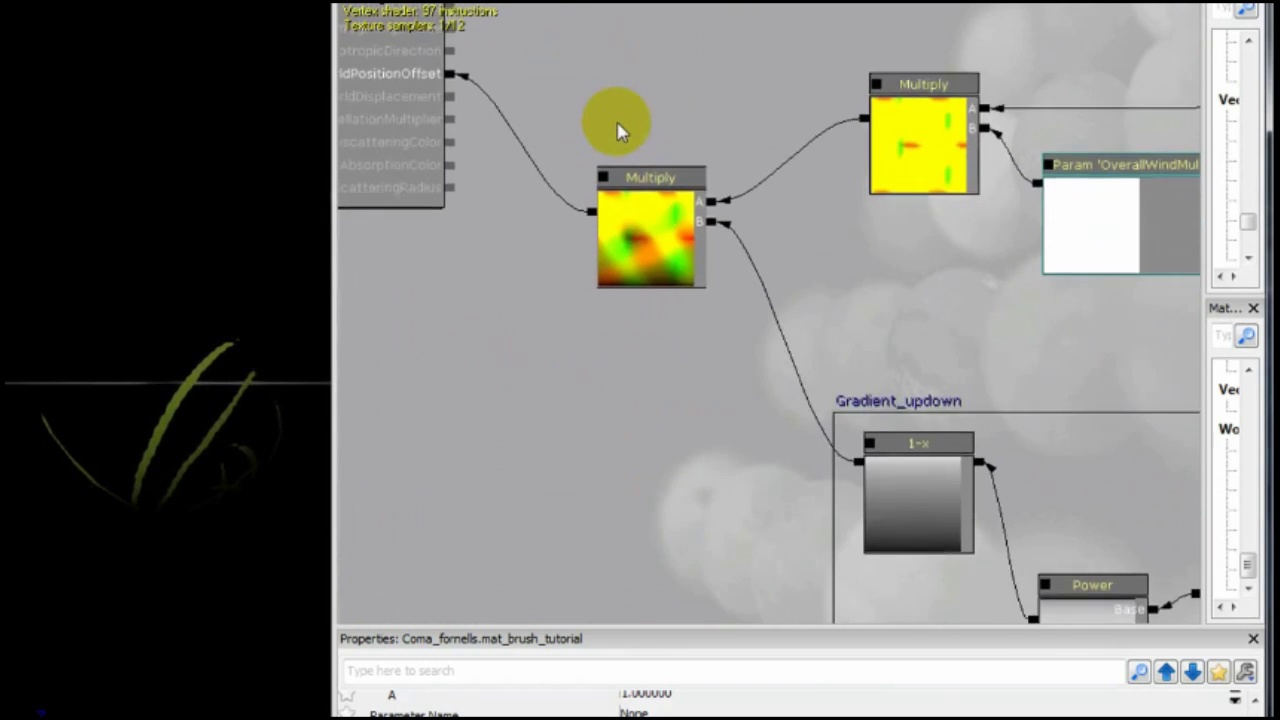
{"action": "left_click_drag", "start_coordinate": [409, 194], "coordinate": [614, 334]}
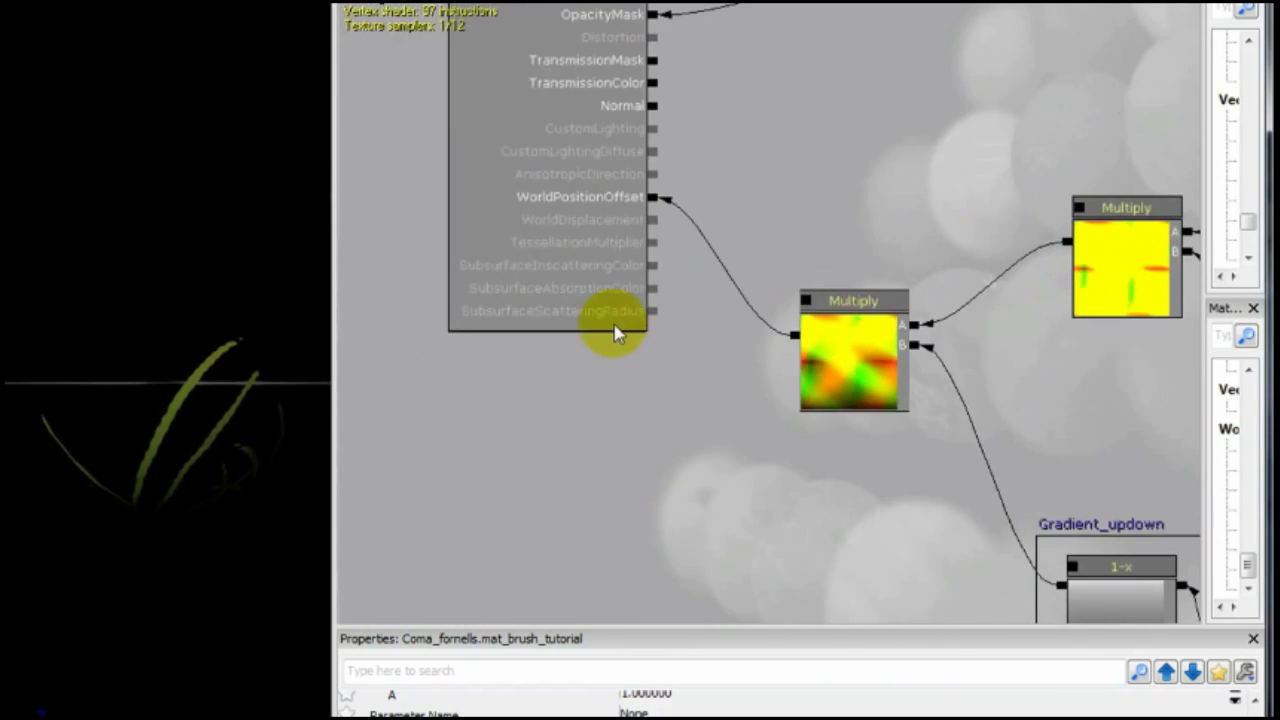
{"action": "scroll", "coordinate": [777, 334], "scroll_direction": "down", "scroll_amount": 4}
{"action": "scroll", "coordinate": [786, 335], "scroll_direction": "up", "scroll_amount": 3}
{"action": "scroll", "coordinate": [703, 212], "scroll_direction": "up", "scroll_amount": 4}
{"action": "scroll", "coordinate": [780, 256], "scroll_direction": "down", "scroll_amount": 3}
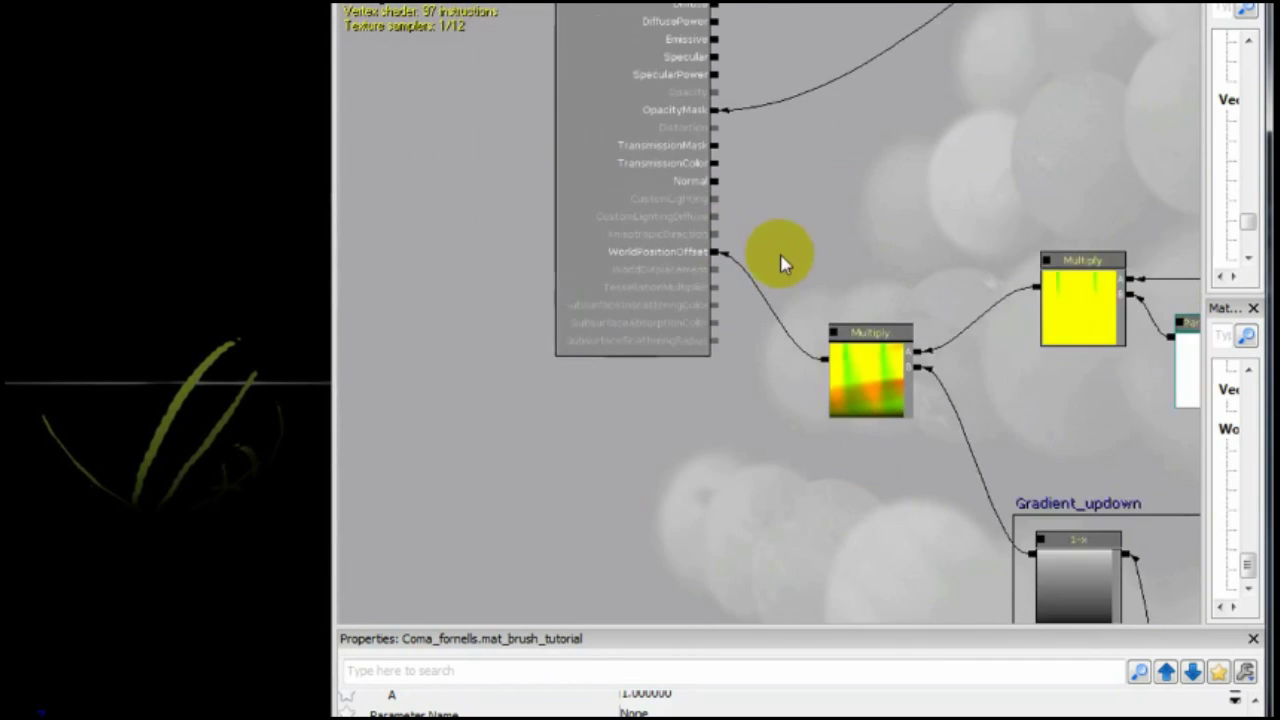
Review the whole node network, including the Wind, RANDOM_INSTANCING, Random and Gradient_updown groups
{"action": "left_click_drag", "start_coordinate": [932, 194], "coordinate": [414, 277]}
{"action": "scroll", "coordinate": [735, 204], "scroll_direction": "down", "scroll_amount": 3}
{"action": "scroll", "coordinate": [414, 277], "scroll_direction": "down", "scroll_amount": 2}
{"action": "left_click_drag", "start_coordinate": [496, 297], "coordinate": [598, 316]}
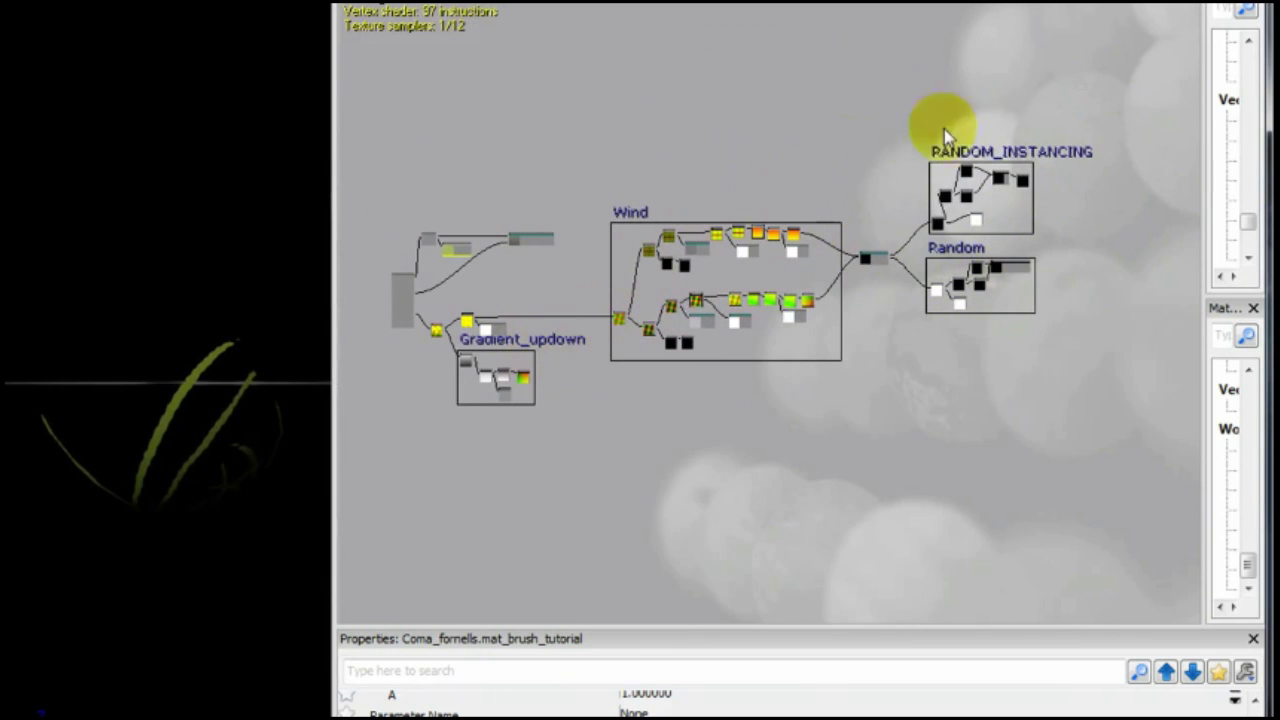
{"action": "left_click", "coordinate": [1074, 351]}
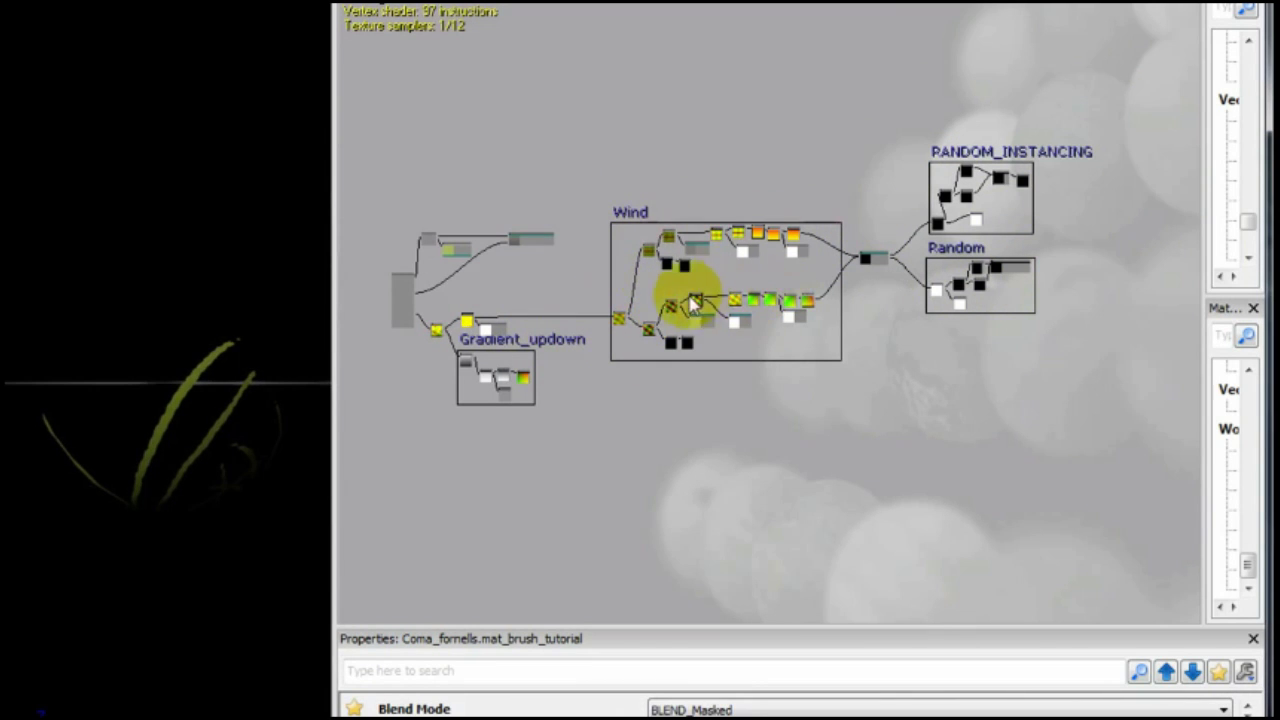
{"action": "scroll", "coordinate": [660, 285], "scroll_direction": "up", "scroll_amount": 5}
{"action": "scroll", "coordinate": [688, 300], "scroll_direction": "down", "scroll_amount": 3}
{"action": "scroll", "coordinate": [686, 290], "scroll_direction": "up", "scroll_amount": 3}
{"action": "scroll", "coordinate": [686, 290], "scroll_direction": "down", "scroll_amount": 4}
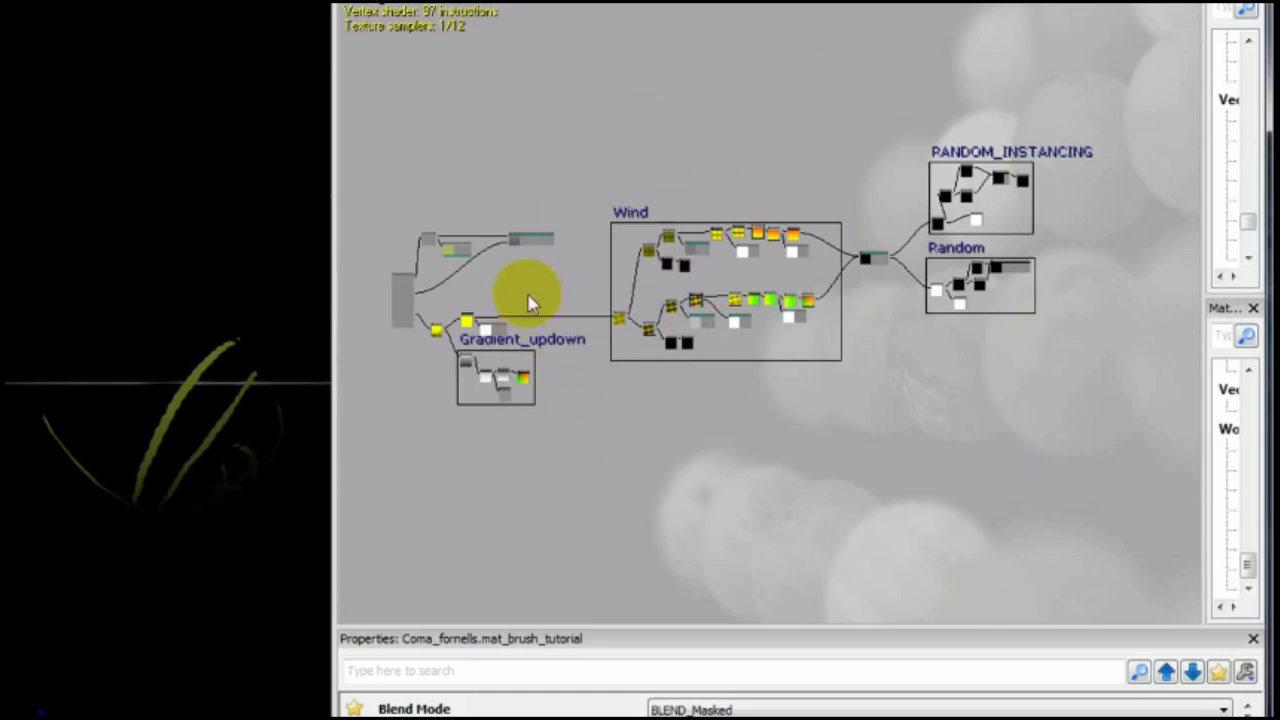
Examine the OverallWindMultiple parameter, its Multiply nodes and the nodes inside the Gradient_updown group
{"action": "scroll", "coordinate": [610, 278], "scroll_direction": "up", "scroll_amount": 3}
{"action": "left_click_drag", "start_coordinate": [609, 271], "coordinate": [914, 191]}
{"action": "scroll", "coordinate": [791, 229], "scroll_direction": "up", "scroll_amount": 3}
{"action": "left_click_drag", "start_coordinate": [503, 285], "coordinate": [685, 235]}
{"action": "scroll", "coordinate": [628, 305], "scroll_direction": "up", "scroll_amount": 4}
{"action": "left_click_drag", "start_coordinate": [697, 287], "coordinate": [609, 290]}
{"action": "scroll", "coordinate": [612, 297], "scroll_direction": "down", "scroll_amount": 1}
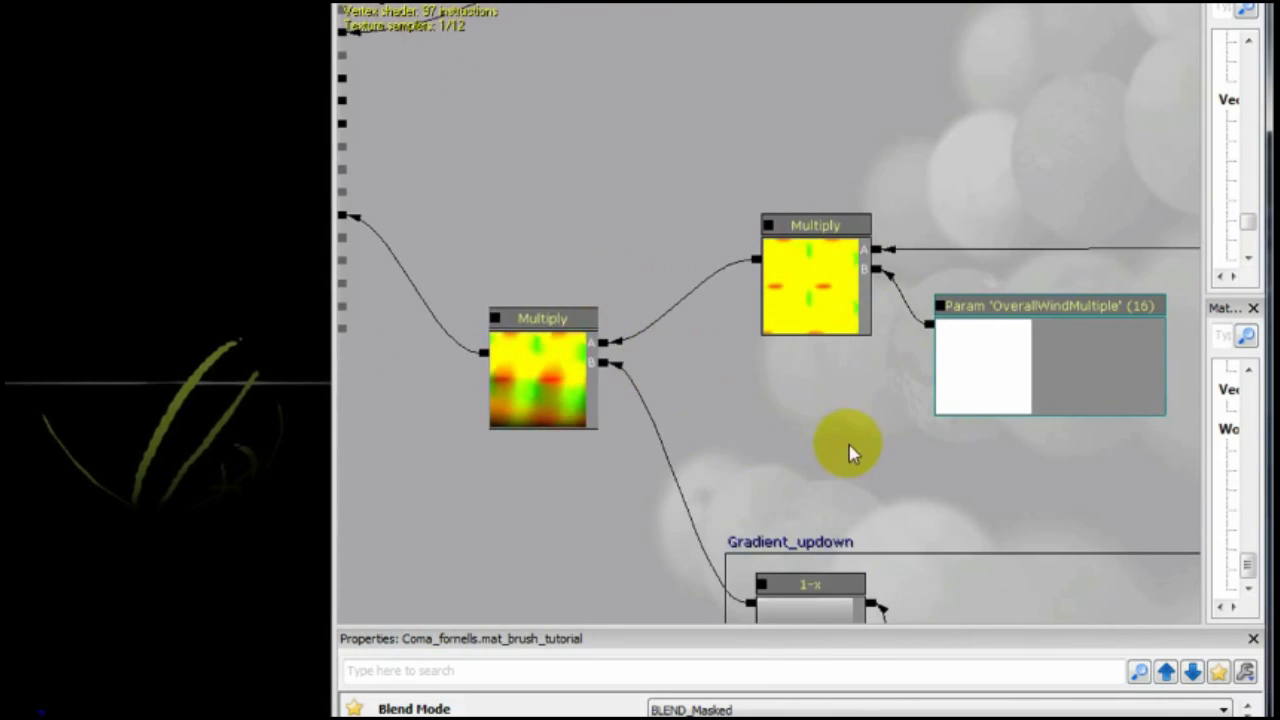
{"action": "left_click_drag", "start_coordinate": [849, 451], "coordinate": [735, 175]}
{"action": "scroll", "coordinate": [716, 238], "scroll_direction": "down", "scroll_amount": 1}
{"action": "left_click_drag", "start_coordinate": [731, 240], "coordinate": [562, 135]}
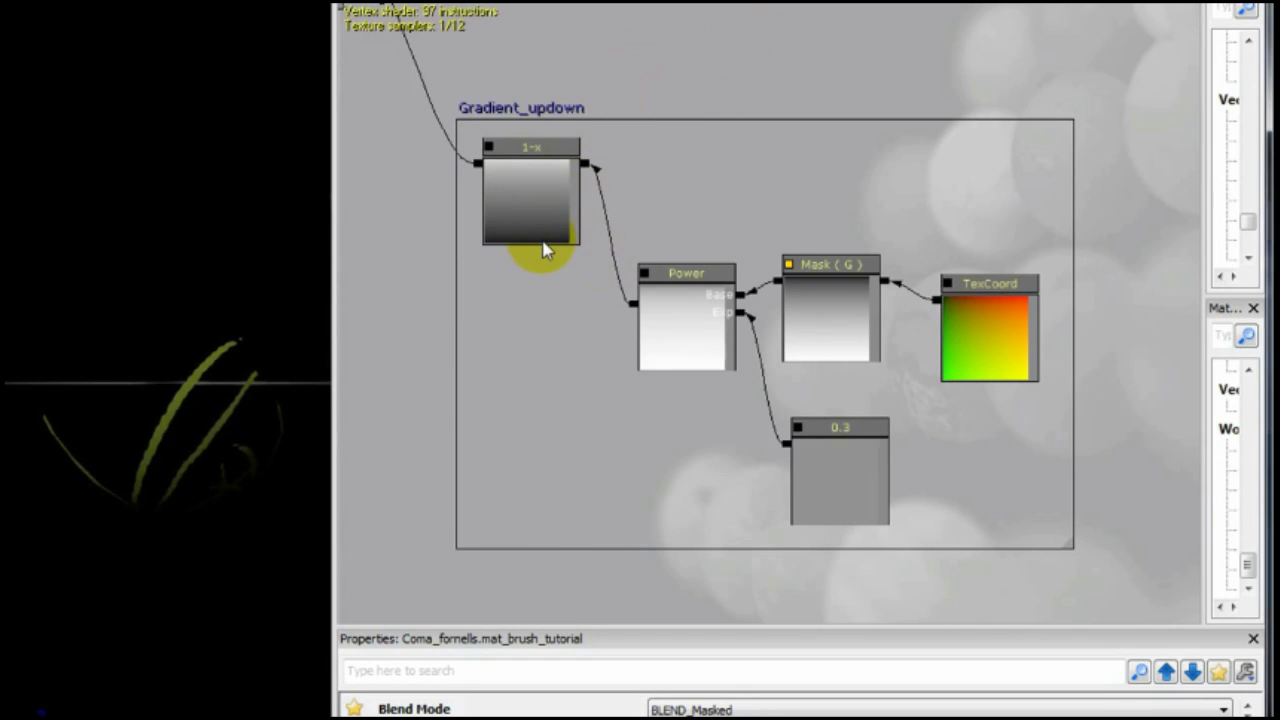
Connect the 1-x output of Gradient_updown to Diffuse and disconnect the texture from OpacityMask
{"action": "scroll", "coordinate": [543, 248], "scroll_direction": "down", "scroll_amount": 1}
{"action": "left_click_drag", "start_coordinate": [427, 182], "coordinate": [725, 352]}
{"action": "left_click_drag", "start_coordinate": [672, 292], "coordinate": [746, 461]}
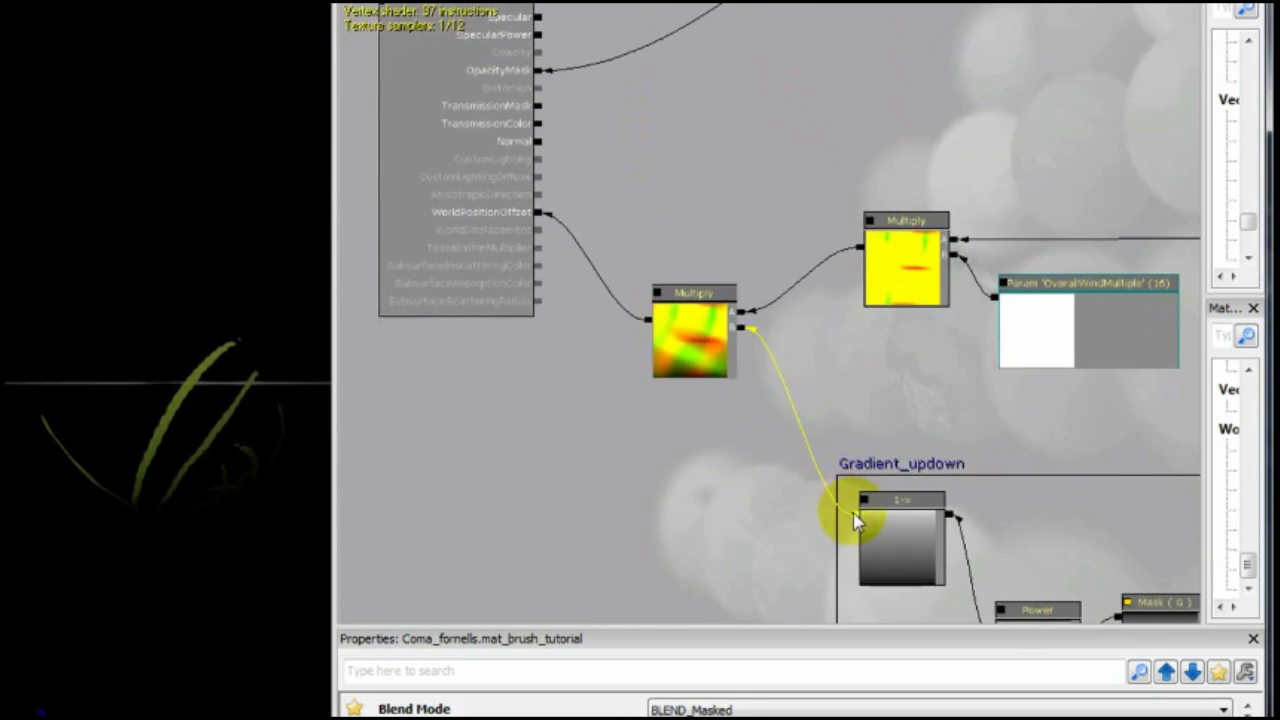
{"action": "left_click_drag", "start_coordinate": [853, 513], "coordinate": [524, 190]}
{"action": "left_click_drag", "start_coordinate": [637, 179], "coordinate": [656, 154]}
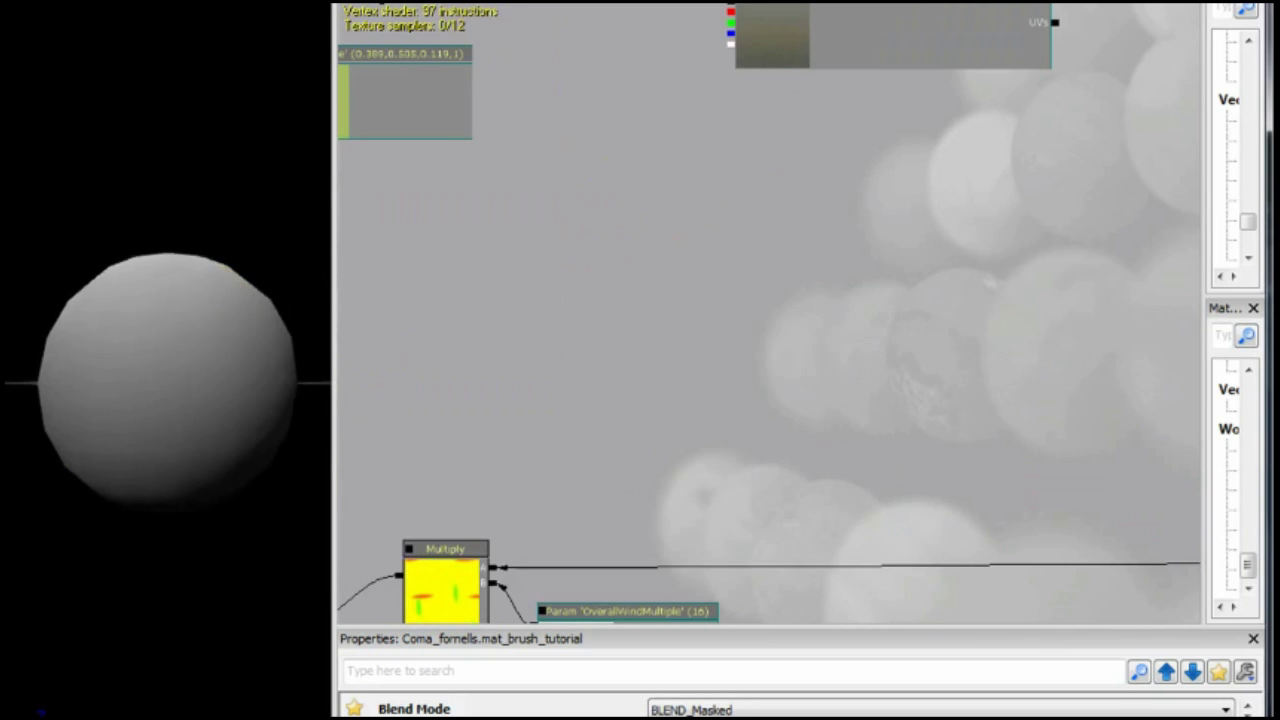
Preview the gradient on a plane and examine the Gradient_updown nodes that produce it
{"action": "left_click_drag", "start_coordinate": [148, 416], "coordinate": [8, 313]}
{"action": "left_click_drag", "start_coordinate": [448, 300], "coordinate": [978, 288]}
{"action": "scroll", "coordinate": [978, 288], "scroll_direction": "down", "scroll_amount": 2}
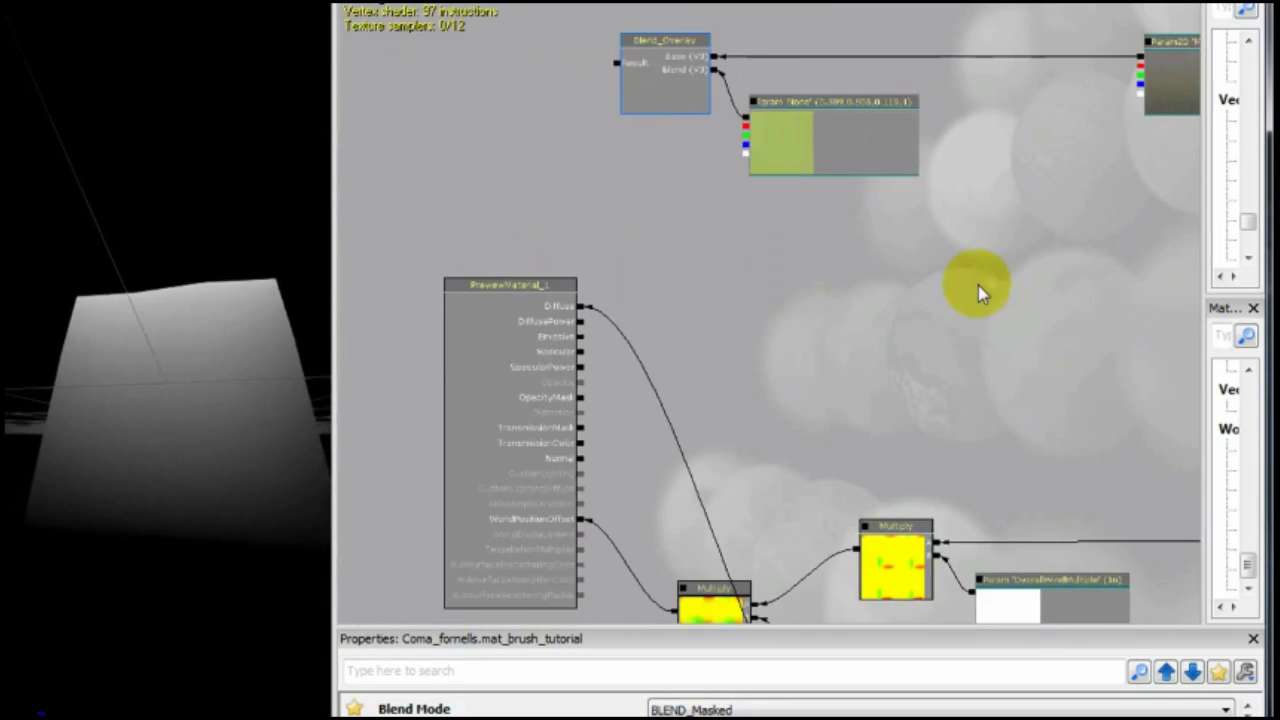
{"action": "left_click_drag", "start_coordinate": [914, 332], "coordinate": [667, 122]}
{"action": "left_click_drag", "start_coordinate": [965, 444], "coordinate": [874, 8]}
{"action": "scroll", "coordinate": [713, 154], "scroll_direction": "up", "scroll_amount": 1}
{"action": "scroll", "coordinate": [714, 162], "scroll_direction": "up", "scroll_amount": 1}
{"action": "scroll", "coordinate": [714, 157], "scroll_direction": "down", "scroll_amount": 1}
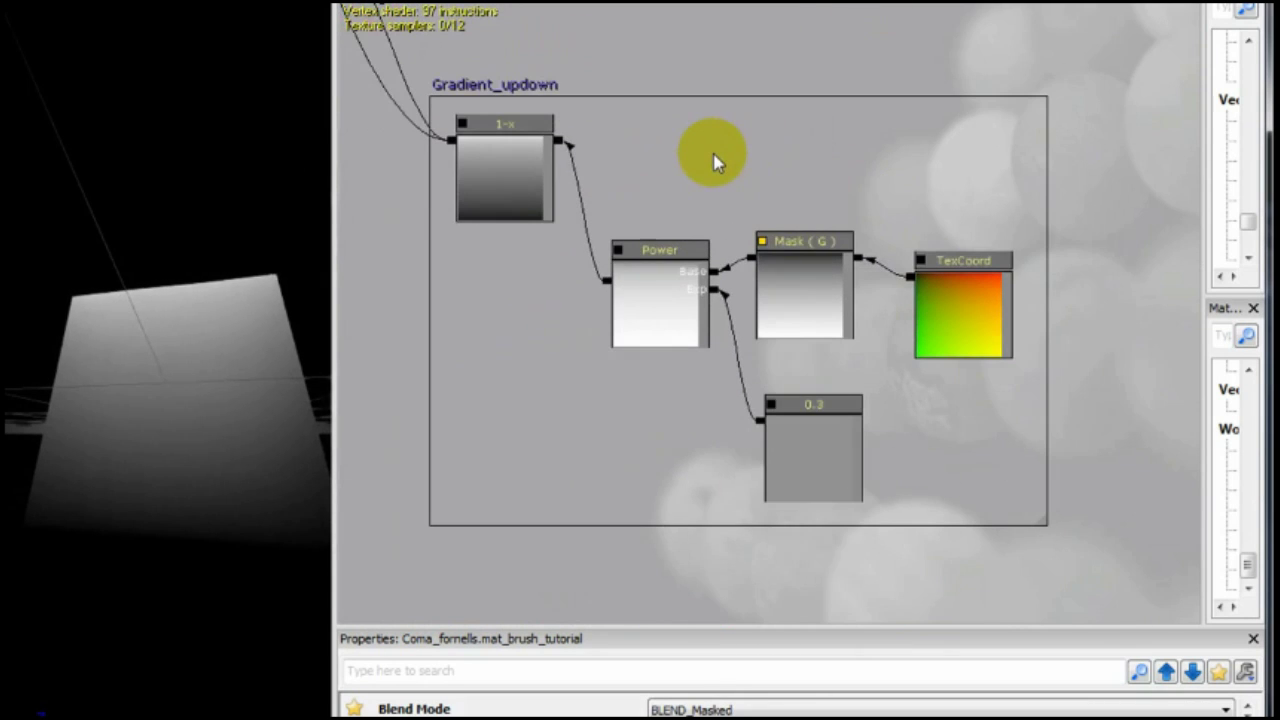
Reconnect the Blend_Overlay result to Diffuse and the texture sample's alpha output to OpacityMask
{"action": "left_click_drag", "start_coordinate": [709, 66], "coordinate": [678, 449]}
{"action": "left_click_drag", "start_coordinate": [671, 201], "coordinate": [634, 443]}
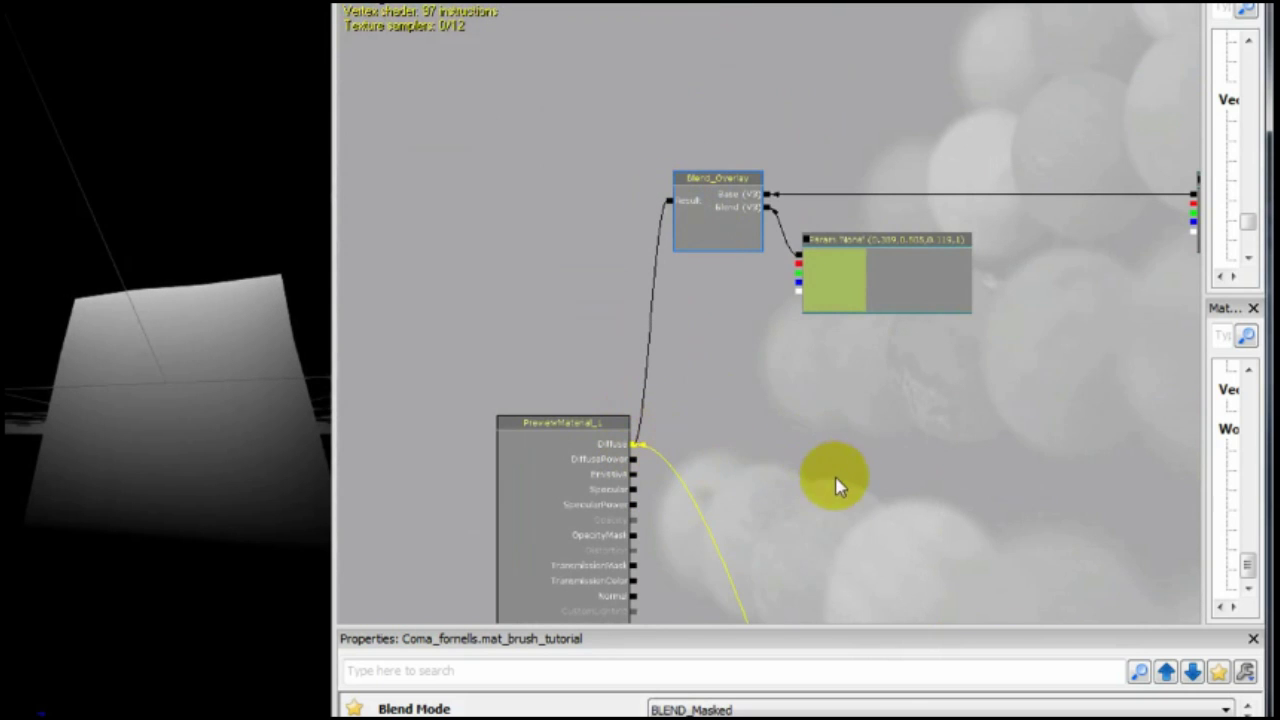
{"action": "left_click_drag", "start_coordinate": [812, 482], "coordinate": [561, 258]}
{"action": "left_click_drag", "start_coordinate": [941, 8], "coordinate": [431, 317]}
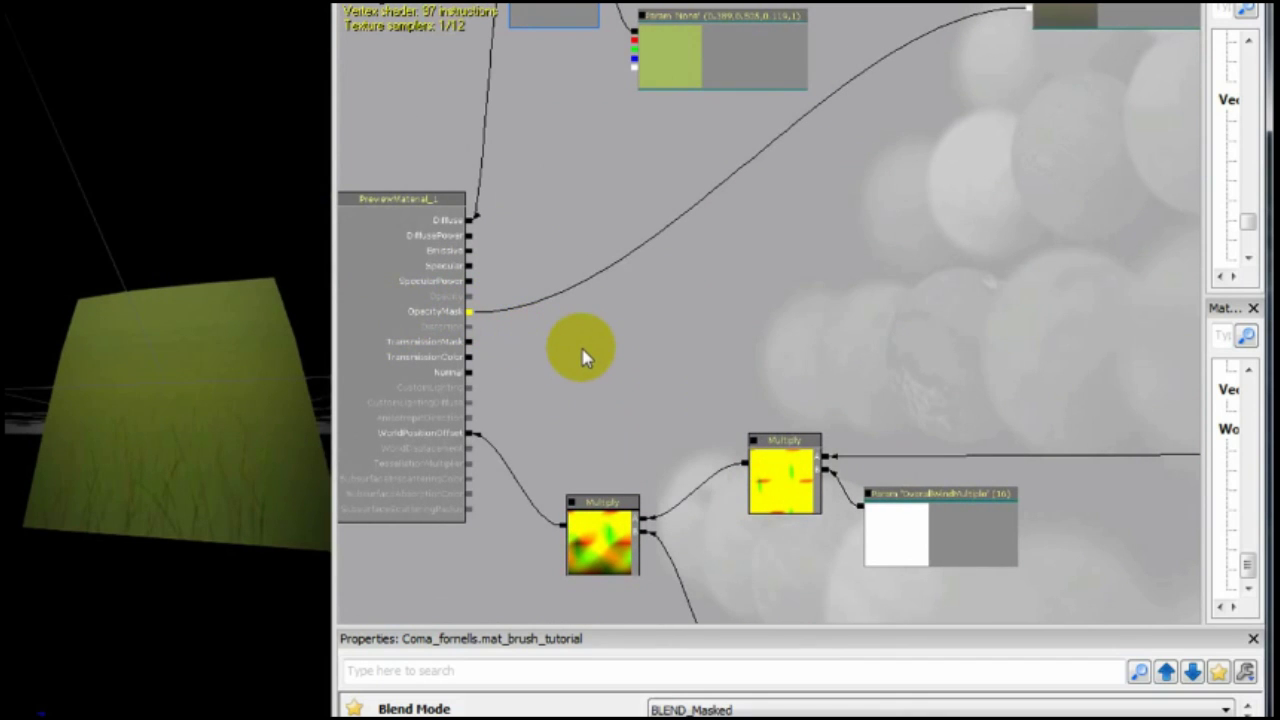
Examine the Gradient_updown group, the Multiply node it feeds into and the default value of the OverallWindMultiple parameter
{"action": "left_click_drag", "start_coordinate": [713, 348], "coordinate": [585, 2]}
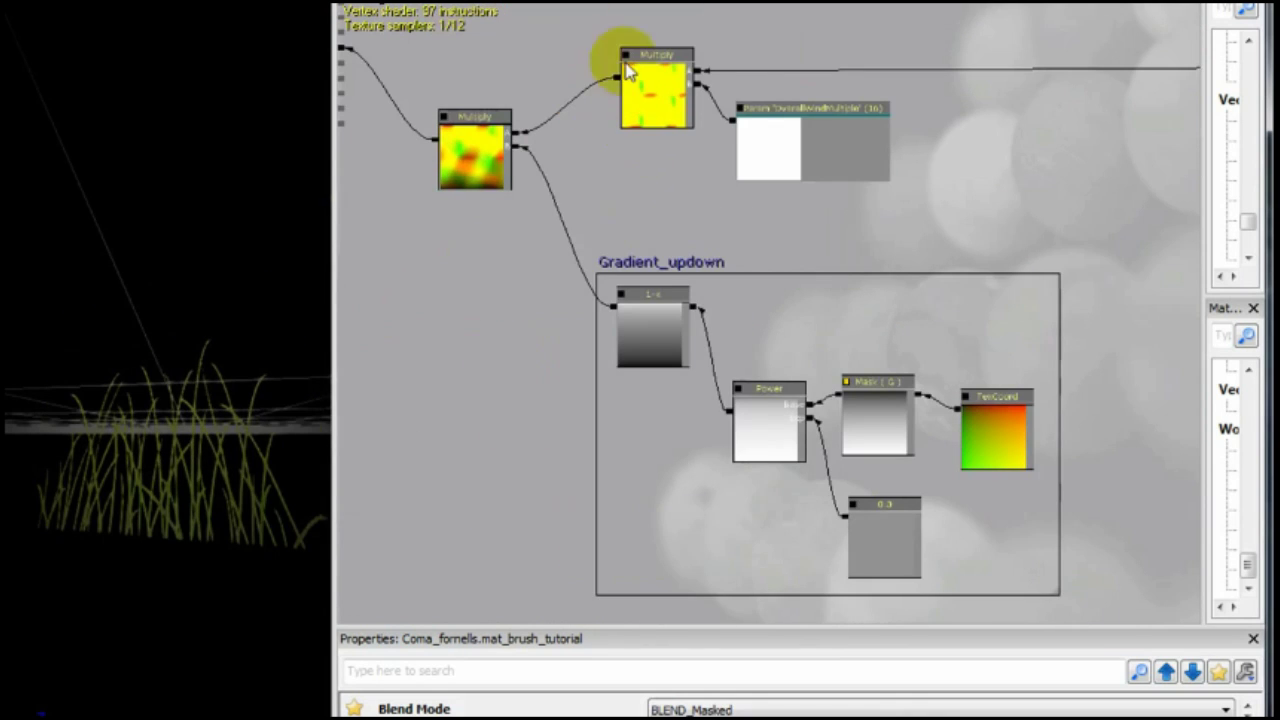
{"action": "left_click_drag", "start_coordinate": [765, 324], "coordinate": [645, 242]}
{"action": "scroll", "coordinate": [645, 242], "scroll_direction": "up", "scroll_amount": 3}
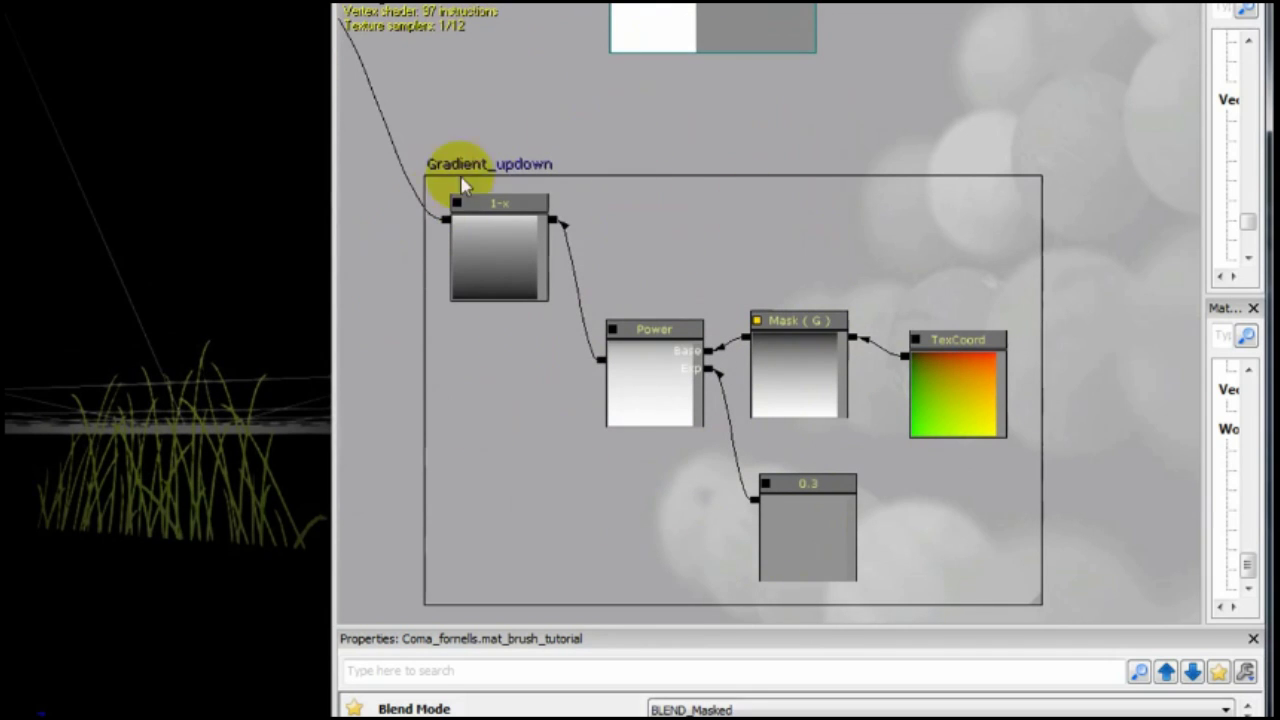
{"action": "left_click_drag", "start_coordinate": [543, 63], "coordinate": [571, 337]}
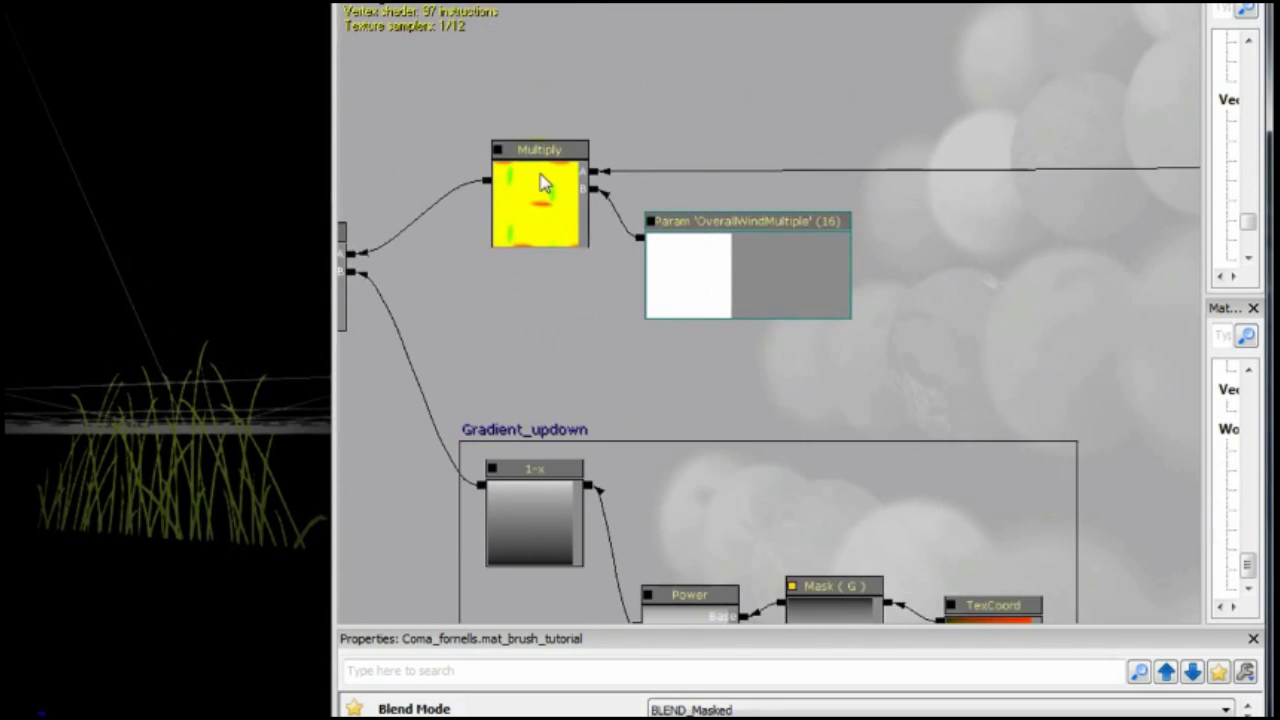
{"action": "scroll", "coordinate": [541, 183], "scroll_direction": "up", "scroll_amount": 1}
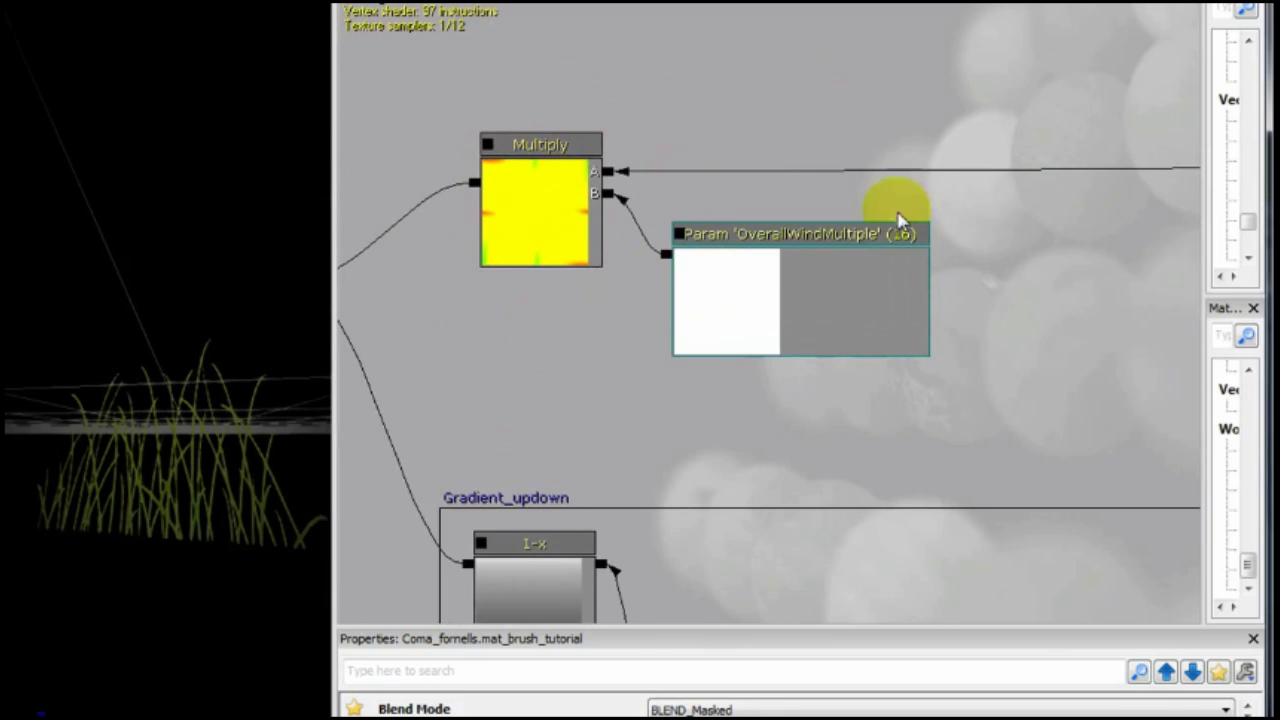
{"action": "left_click", "coordinate": [825, 287]}
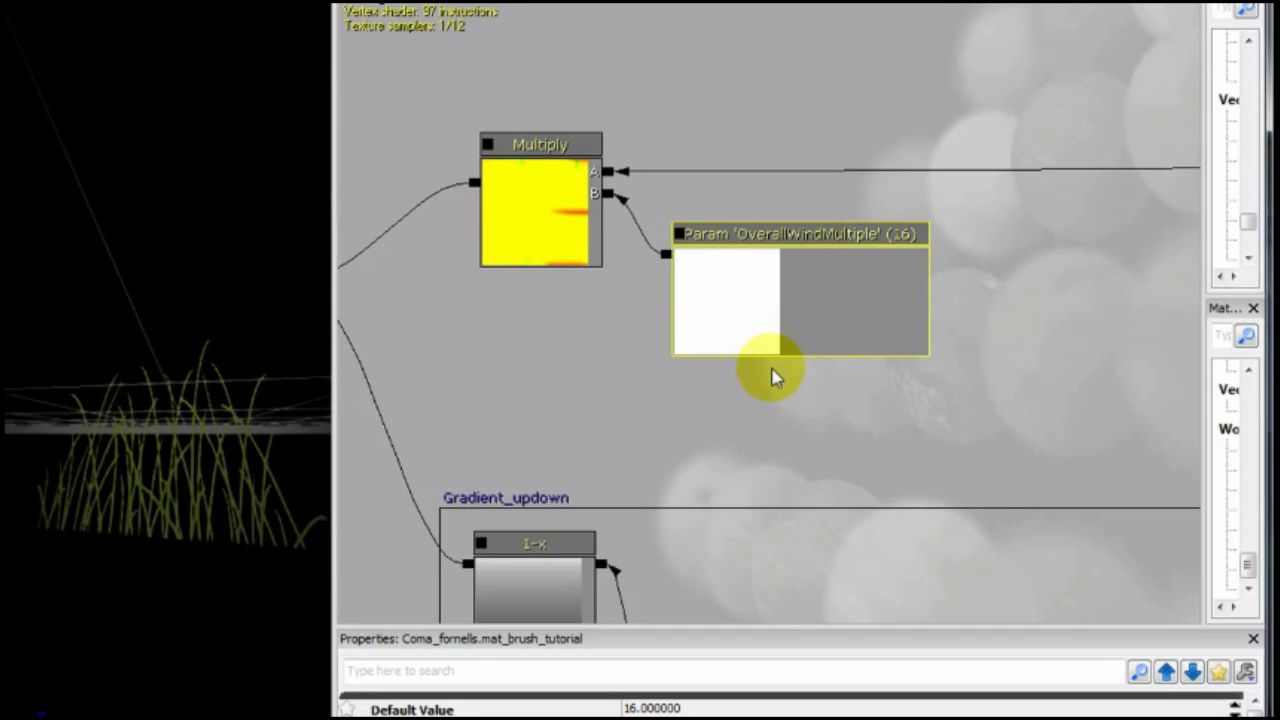
{"action": "left_click", "coordinate": [705, 405]}
{"action": "left_click", "coordinate": [745, 325]}
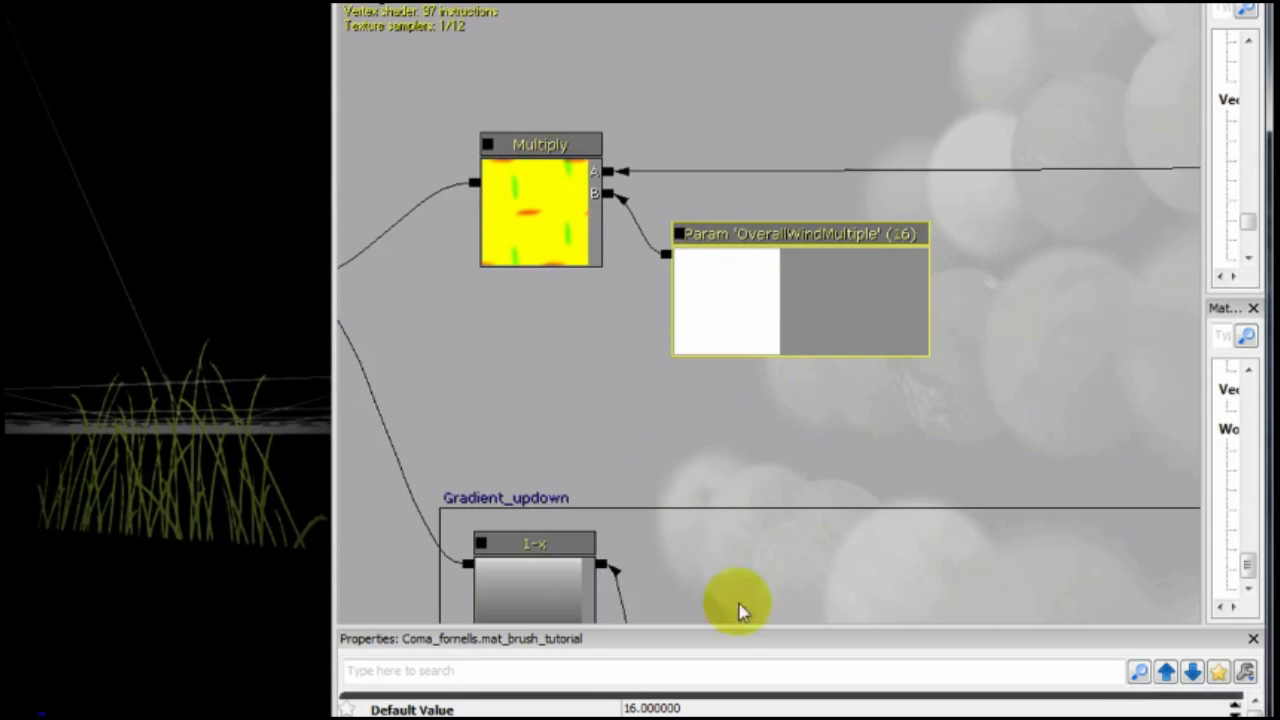
{"action": "left_click", "coordinate": [855, 408]}
Examine the layout of the Wind group, its two branches and the Add node that combines them
{"action": "scroll", "coordinate": [853, 407], "scroll_direction": "down", "scroll_amount": 2}
{"action": "left_click_drag", "start_coordinate": [1037, 406], "coordinate": [733, 408]}
{"action": "left_click_drag", "start_coordinate": [1001, 364], "coordinate": [688, 437]}
{"action": "scroll", "coordinate": [690, 437], "scroll_direction": "down", "scroll_amount": 2}
{"action": "left_click_drag", "start_coordinate": [869, 428], "coordinate": [414, 449]}
{"action": "scroll", "coordinate": [430, 452], "scroll_direction": "down", "scroll_amount": 2}
{"action": "left_click_drag", "start_coordinate": [572, 420], "coordinate": [500, 523]}
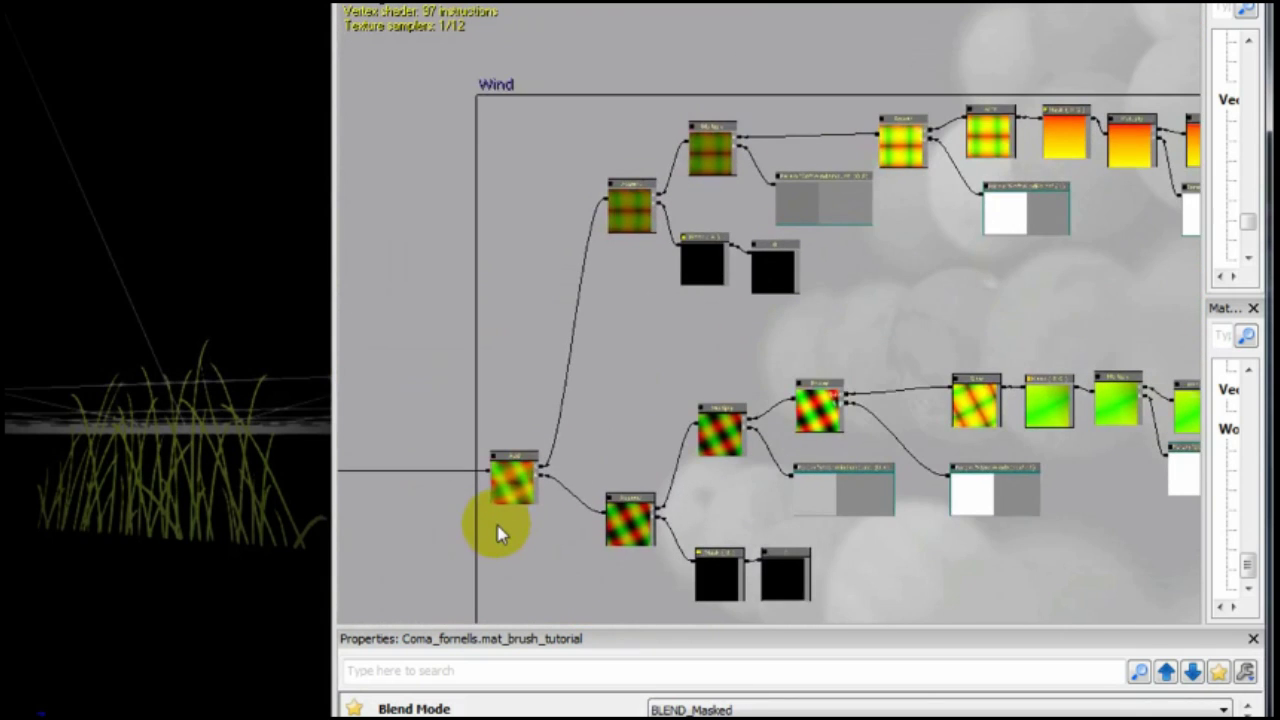
{"action": "scroll", "coordinate": [500, 530], "scroll_direction": "up", "scroll_amount": 2}
{"action": "scroll", "coordinate": [500, 530], "scroll_direction": "down", "scroll_amount": 3}
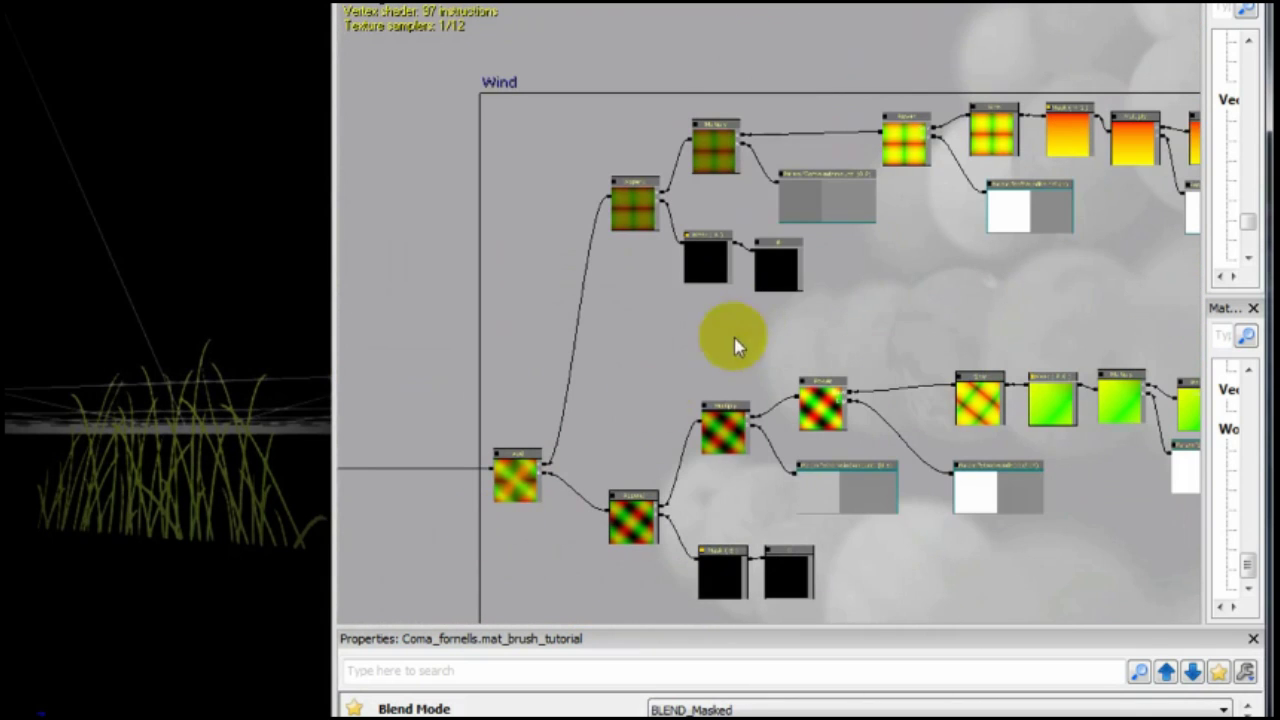
Examine the soft wind branch of the Wind group, from its Append, Mask (B) and Multiply nodes to Power and Sine
{"action": "left_click_drag", "start_coordinate": [690, 343], "coordinate": [716, 480]}
{"action": "scroll", "coordinate": [720, 430], "scroll_direction": "up", "scroll_amount": 3}
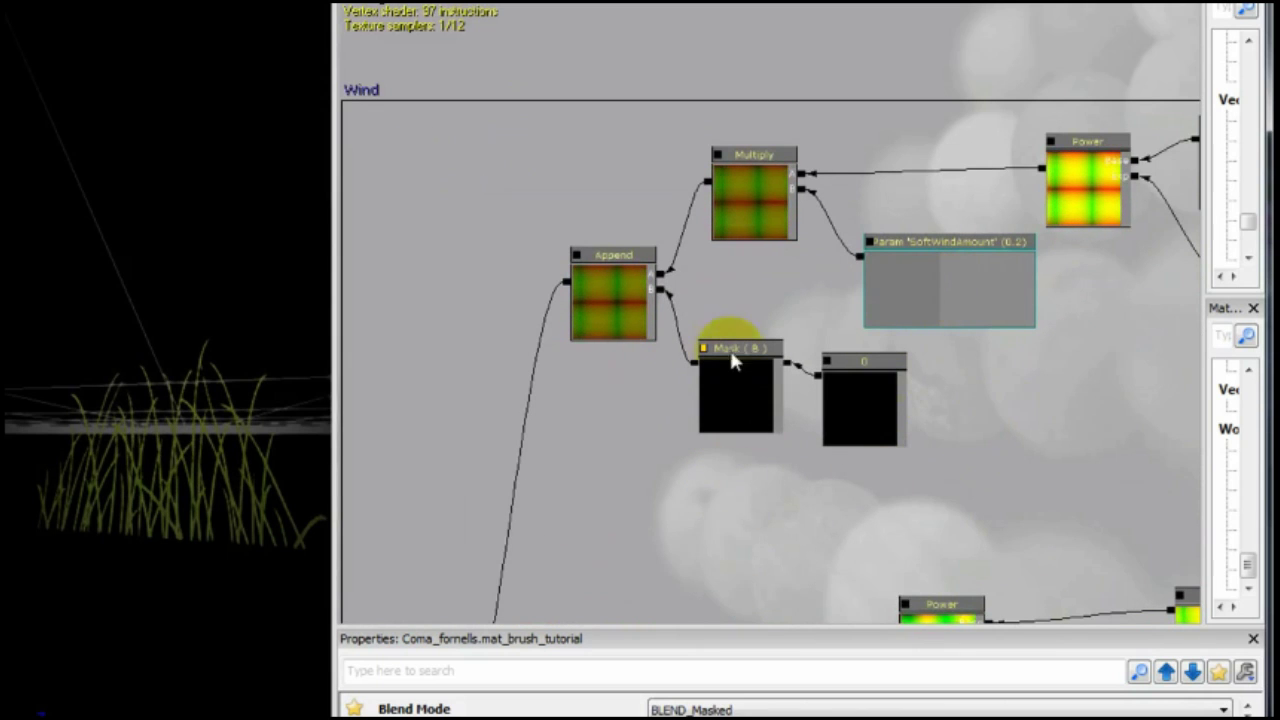
{"action": "left_click_drag", "start_coordinate": [689, 450], "coordinate": [670, 517]}
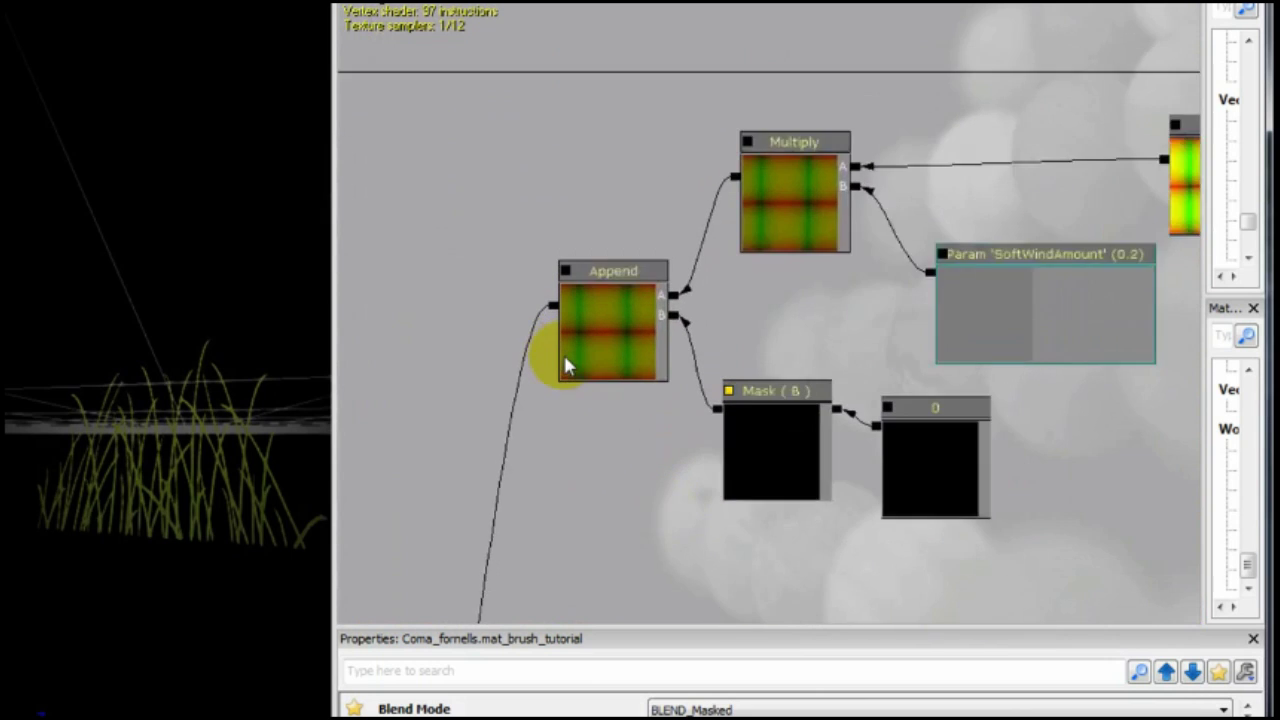
{"action": "scroll", "coordinate": [563, 352], "scroll_direction": "up", "scroll_amount": 1}
{"action": "scroll", "coordinate": [575, 335], "scroll_direction": "down", "scroll_amount": 1}
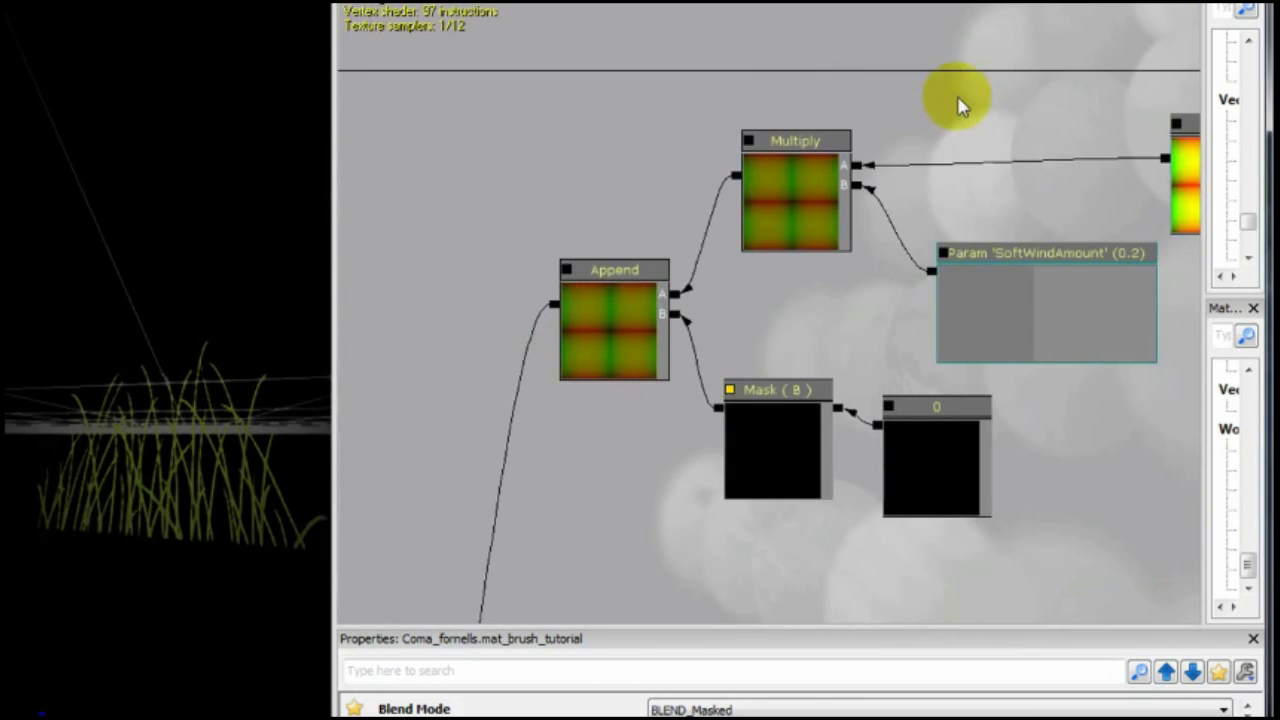
{"action": "left_click_drag", "start_coordinate": [958, 105], "coordinate": [823, 120]}
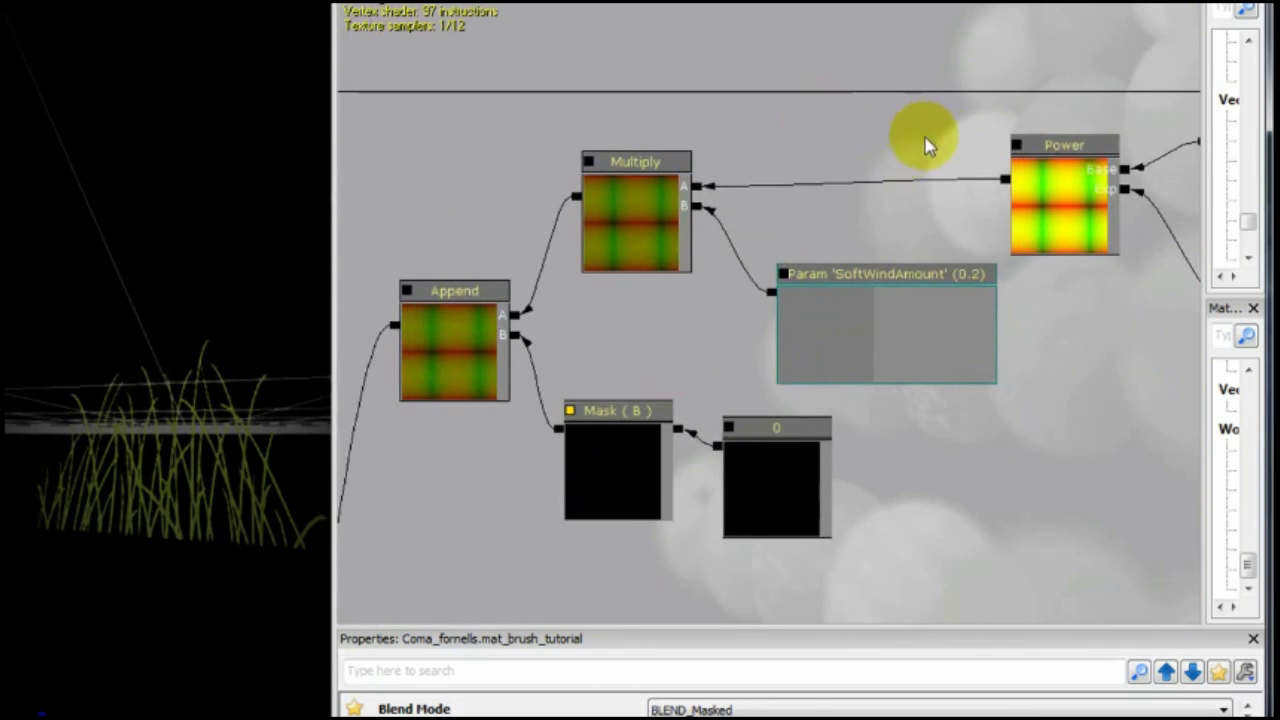
{"action": "left_click_drag", "start_coordinate": [953, 133], "coordinate": [535, 135]}
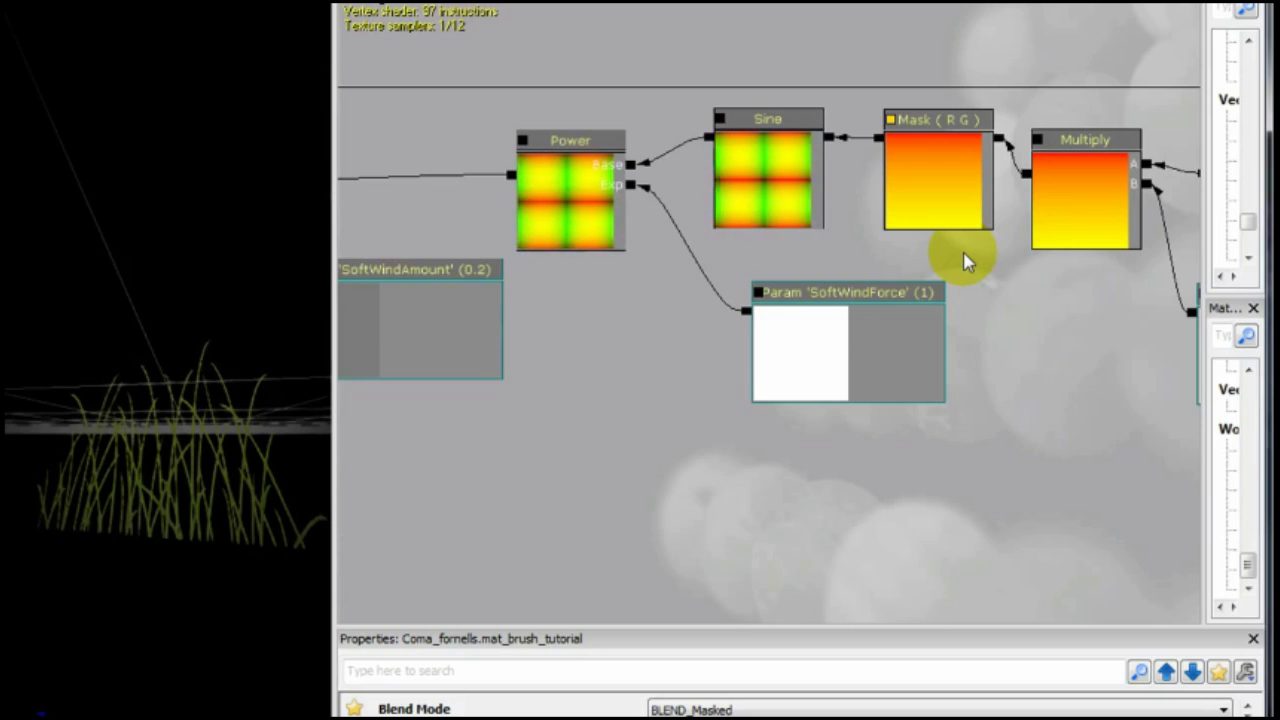
{"action": "left_click_drag", "start_coordinate": [766, 423], "coordinate": [1068, 362]}
{"action": "left_click_drag", "start_coordinate": [866, 366], "coordinate": [980, 414]}
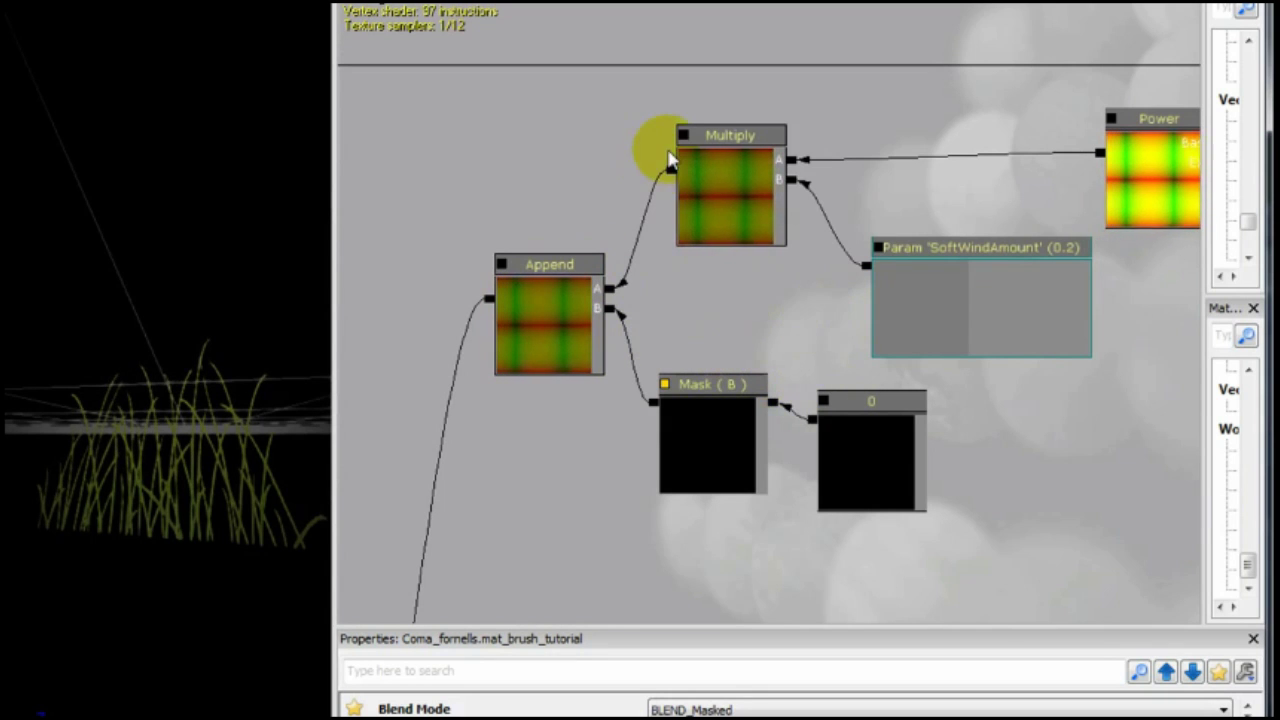
Inspect the properties of the SoftWindAmount, Power, SoftWindForce and Mask (R G) nodes in the soft wind branch
{"action": "left_click_drag", "start_coordinate": [940, 104], "coordinate": [587, 139]}
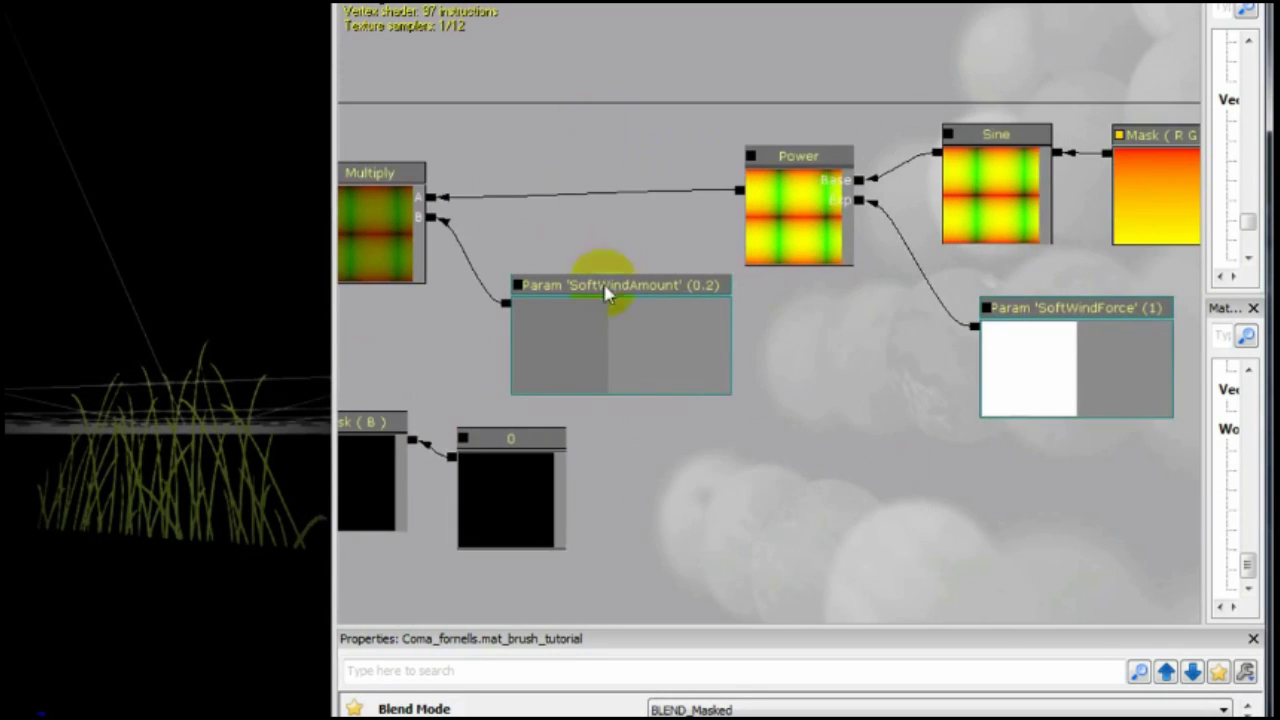
{"action": "left_click", "coordinate": [638, 343]}
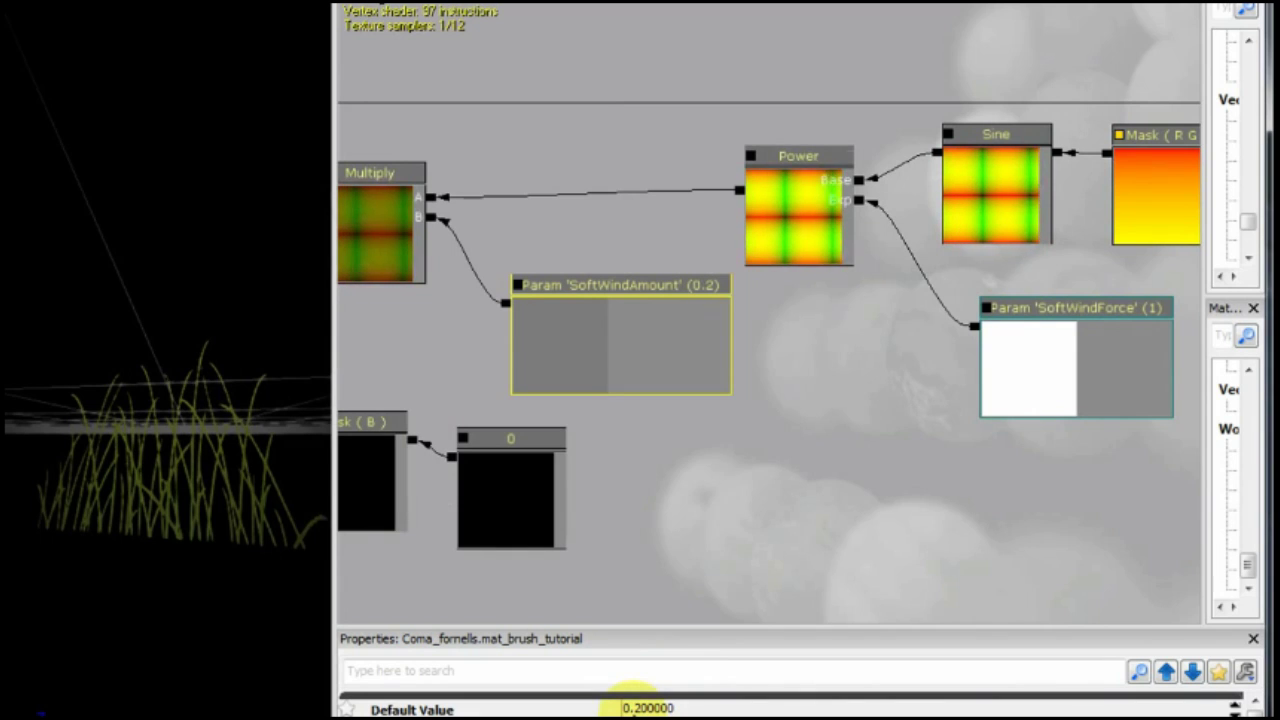
{"action": "left_click", "coordinate": [807, 236]}
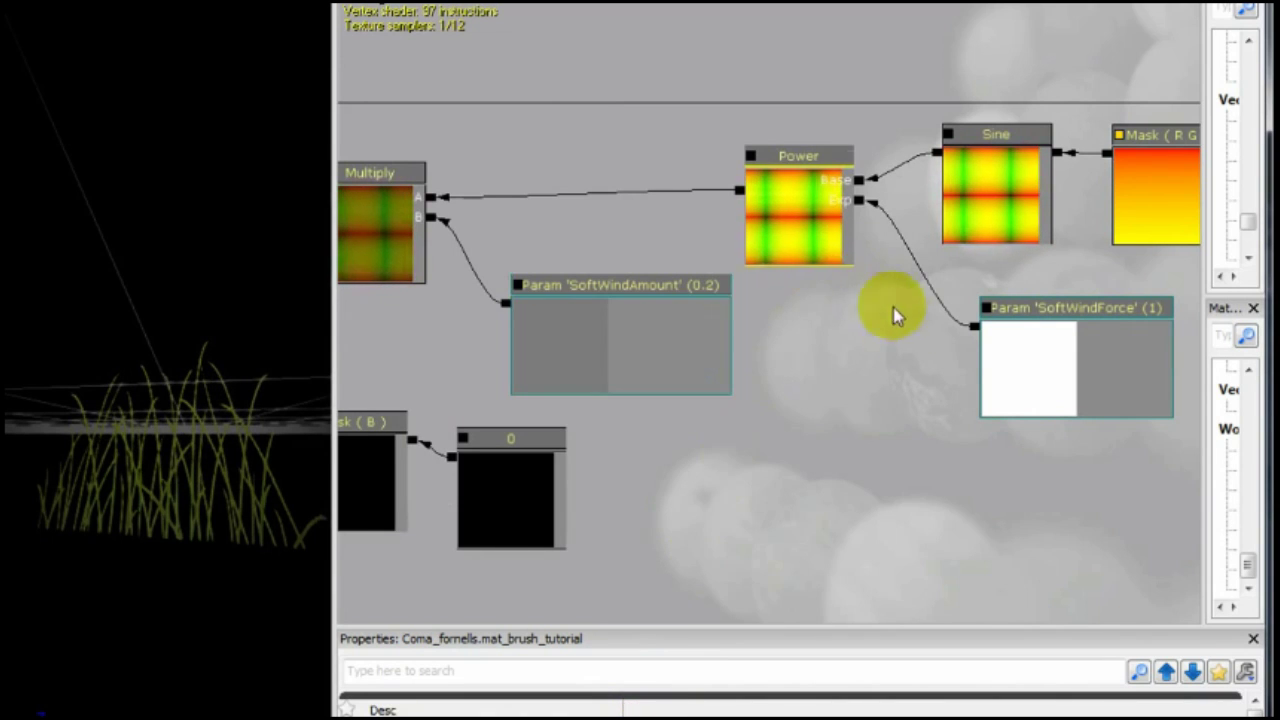
{"action": "left_click_drag", "start_coordinate": [903, 330], "coordinate": [534, 386]}
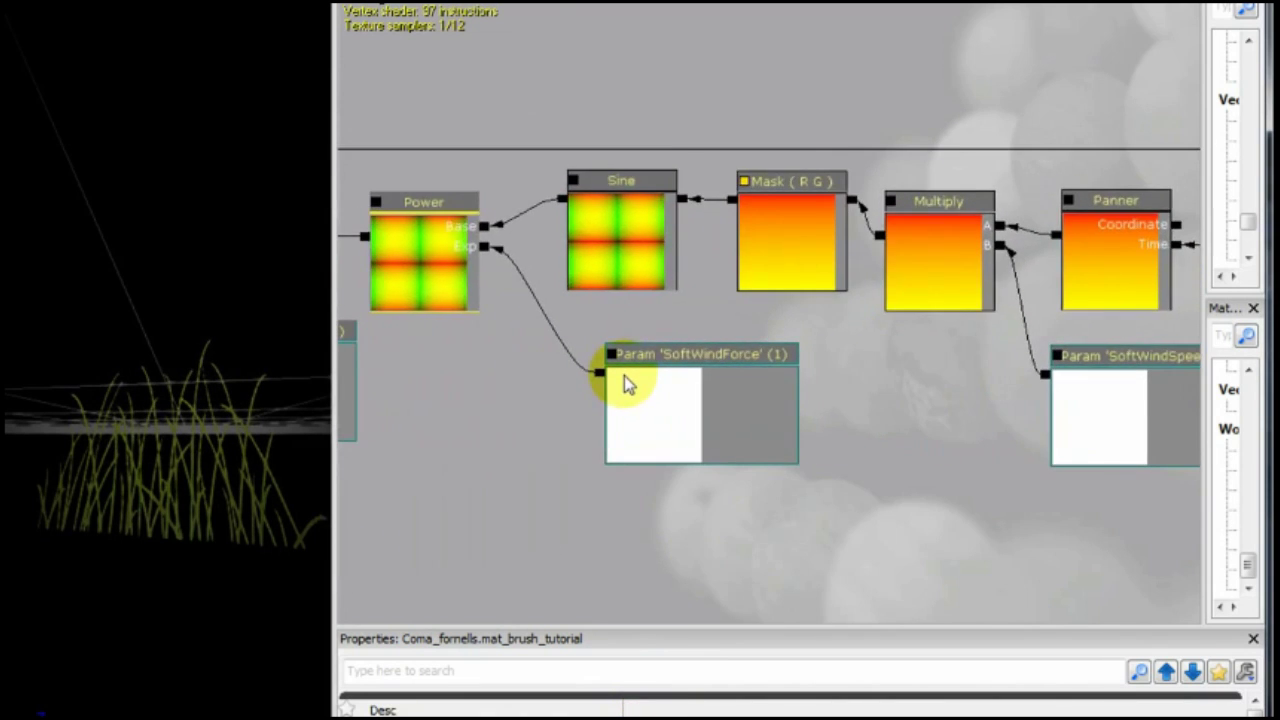
{"action": "scroll", "coordinate": [624, 378], "scroll_direction": "down", "scroll_amount": 1}
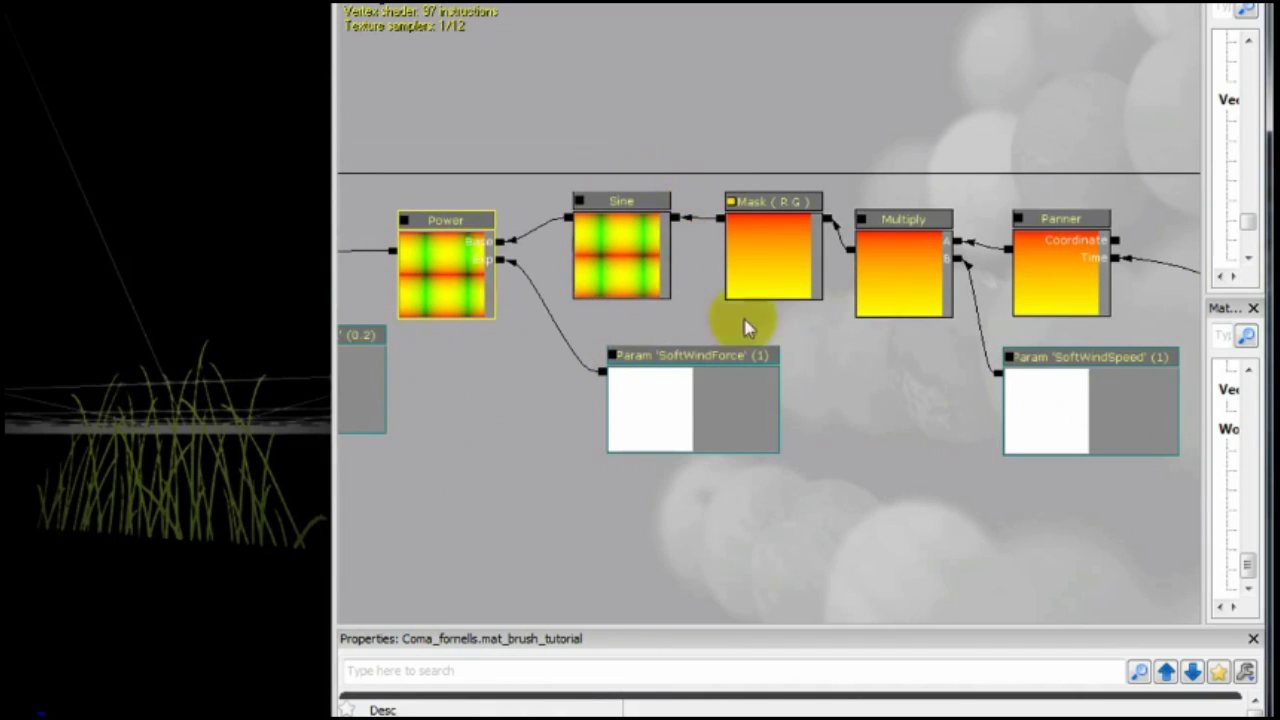
{"action": "left_click", "coordinate": [737, 417]}
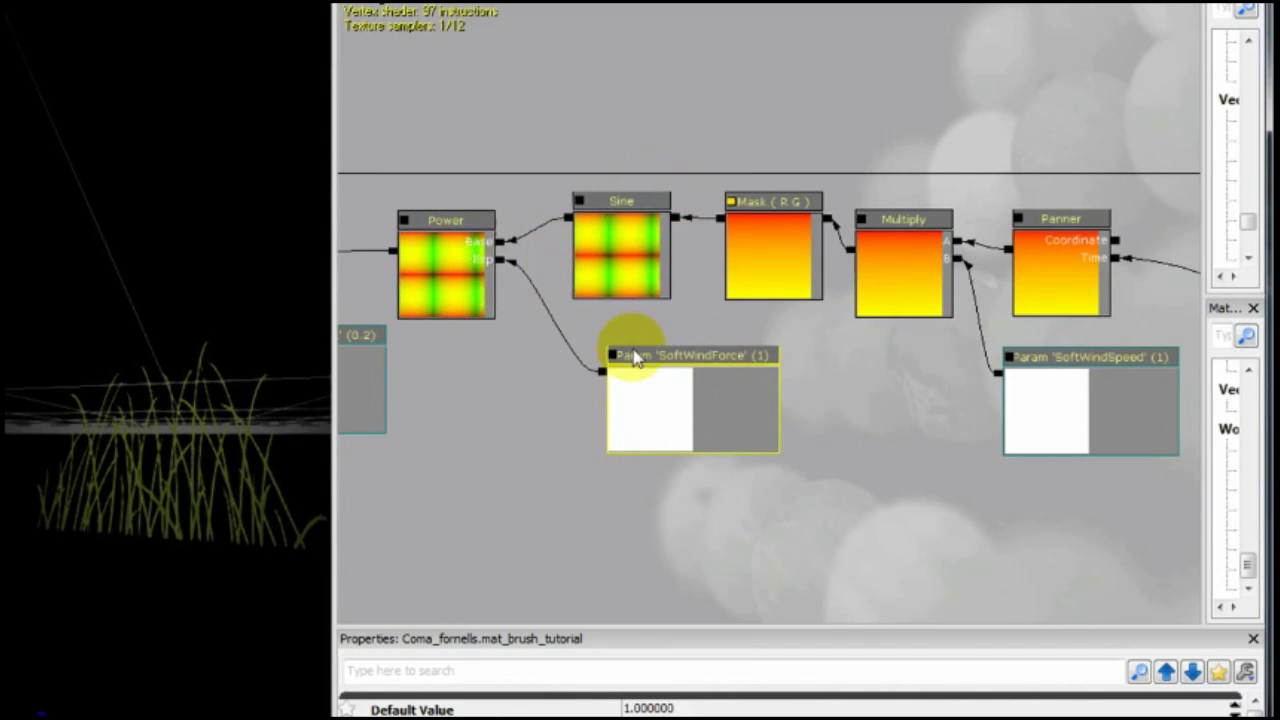
{"action": "left_click", "coordinate": [757, 287]}
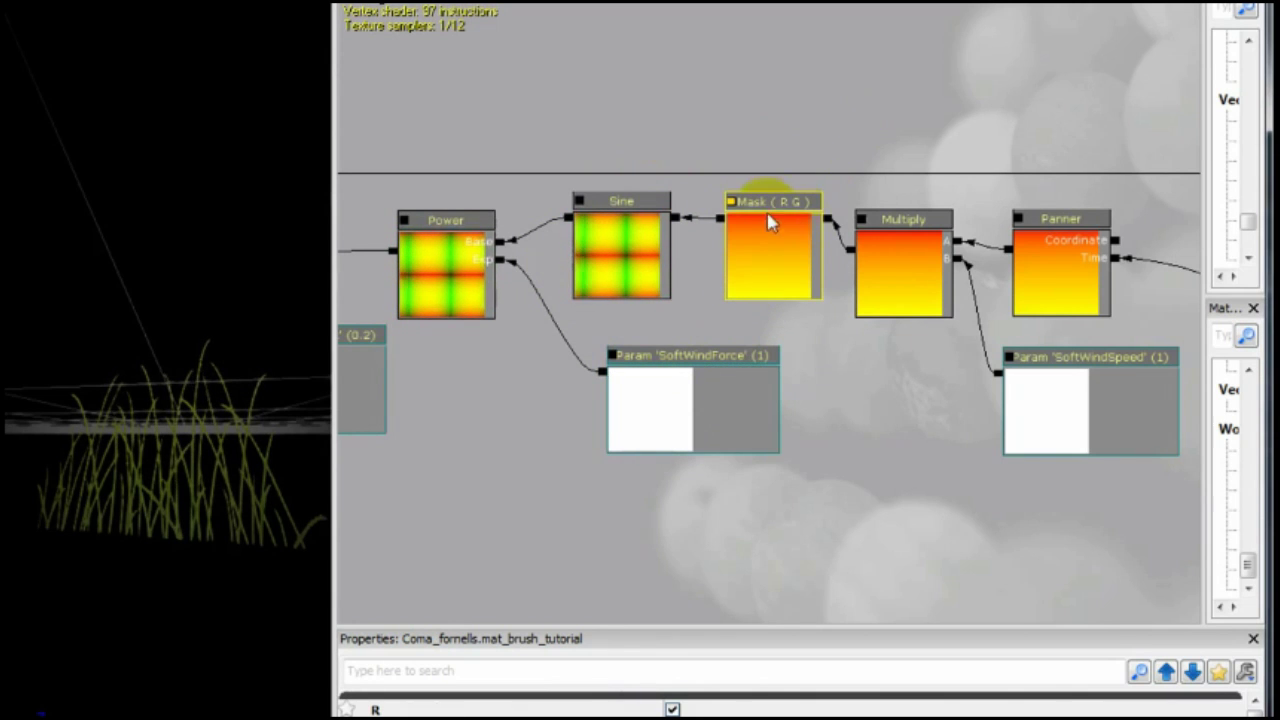
{"action": "key", "text": "ctrl+s"}
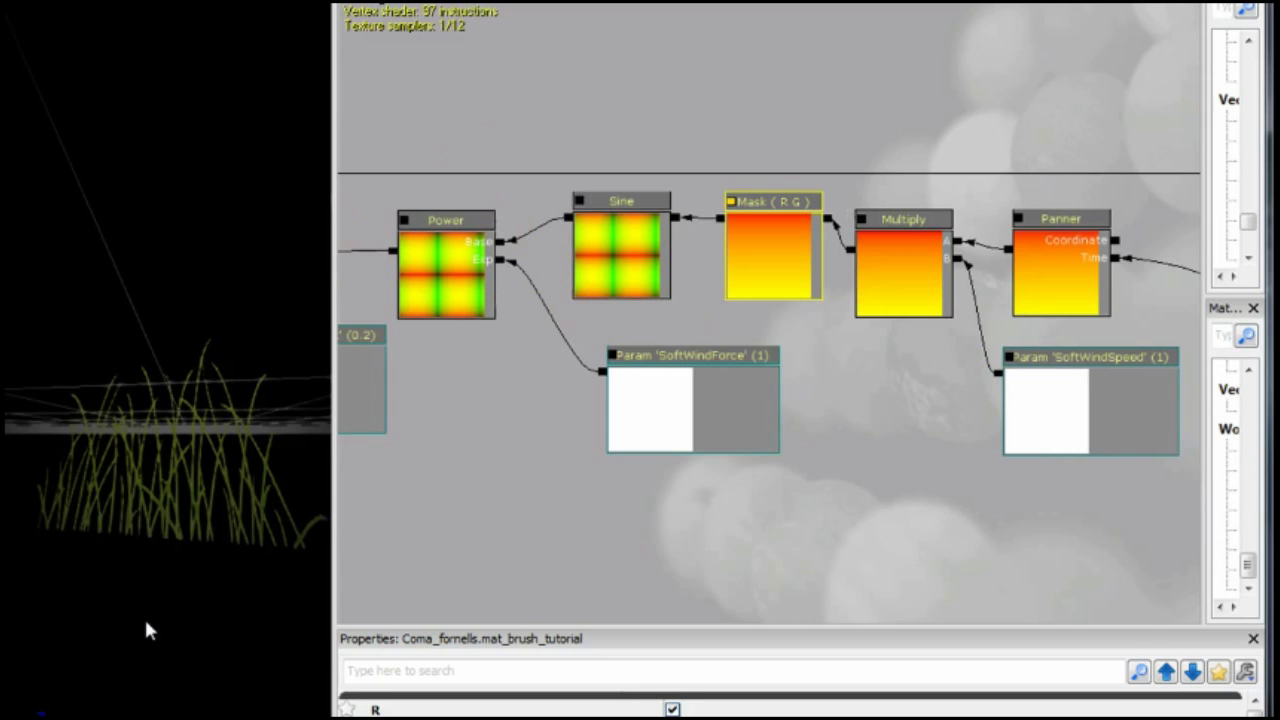
Inspect the soft wind branch's Panner speed settings, the SoftWindSpeed parameter and the instancing Switch Param feeding its time input
{"action": "left_click", "coordinate": [790, 466]}
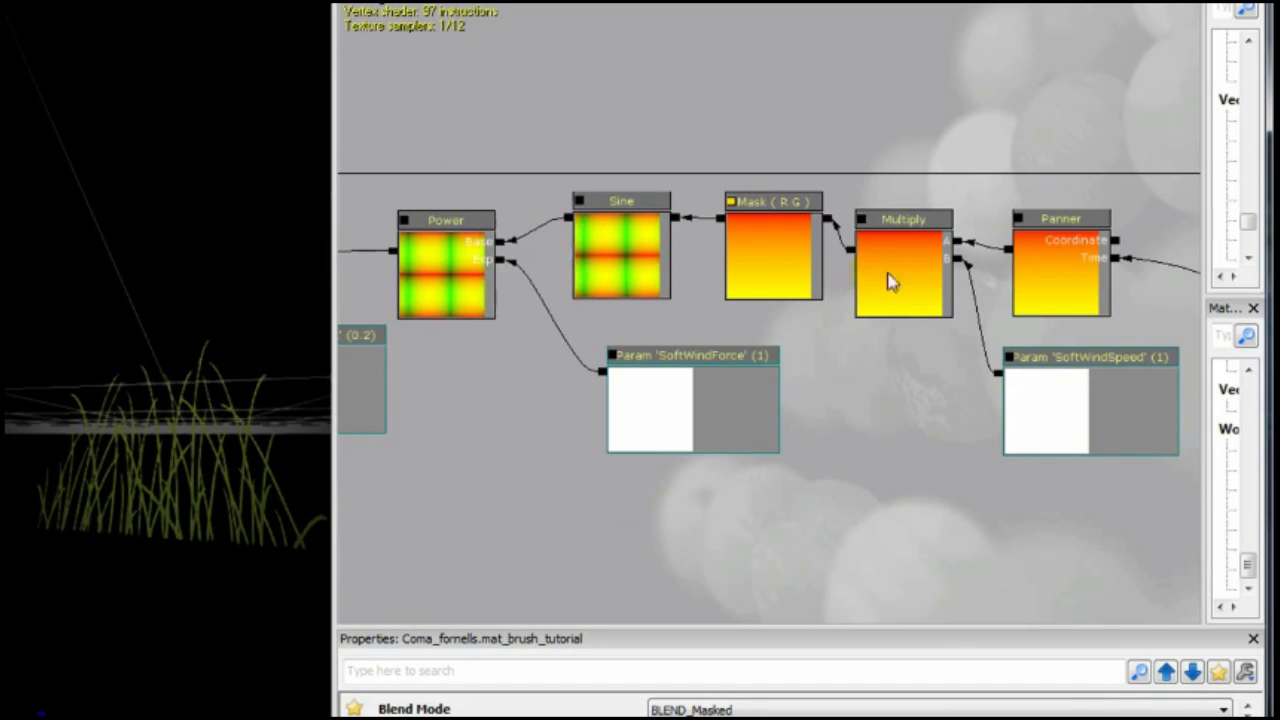
{"action": "left_click_drag", "start_coordinate": [977, 434], "coordinate": [770, 446]}
{"action": "left_click_drag", "start_coordinate": [1074, 337], "coordinate": [677, 271]}
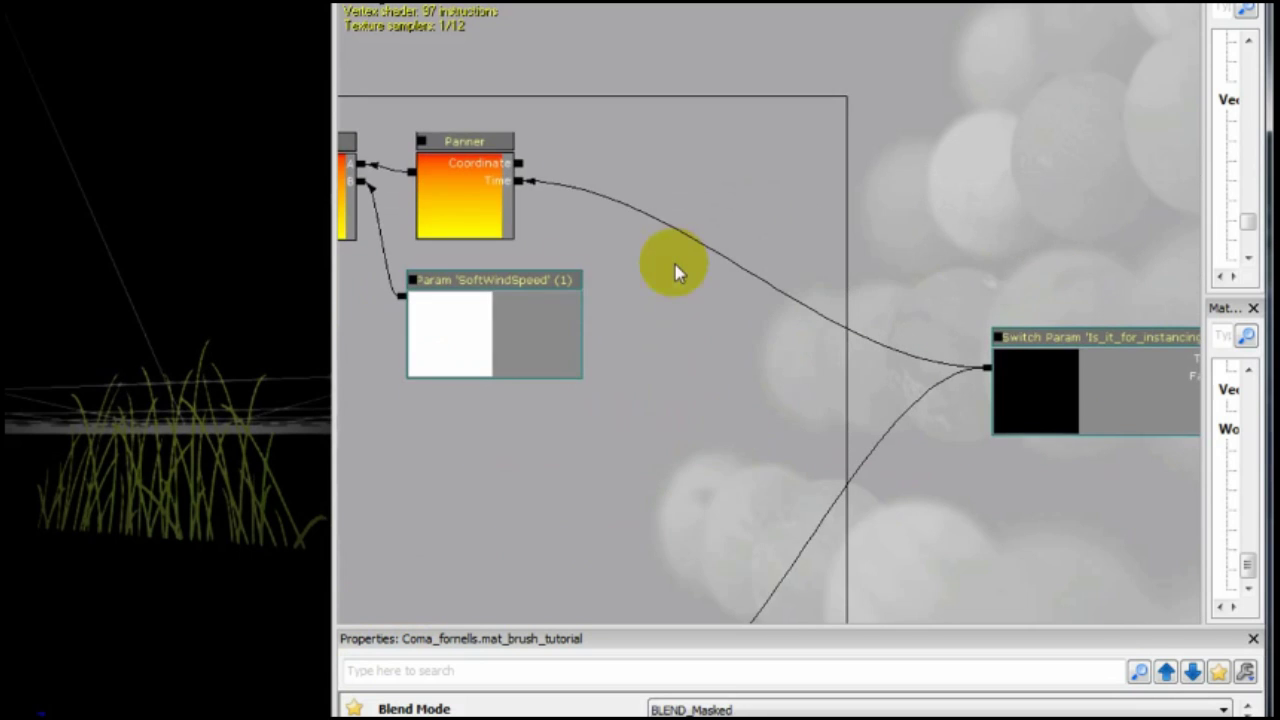
{"action": "left_click", "coordinate": [513, 190]}
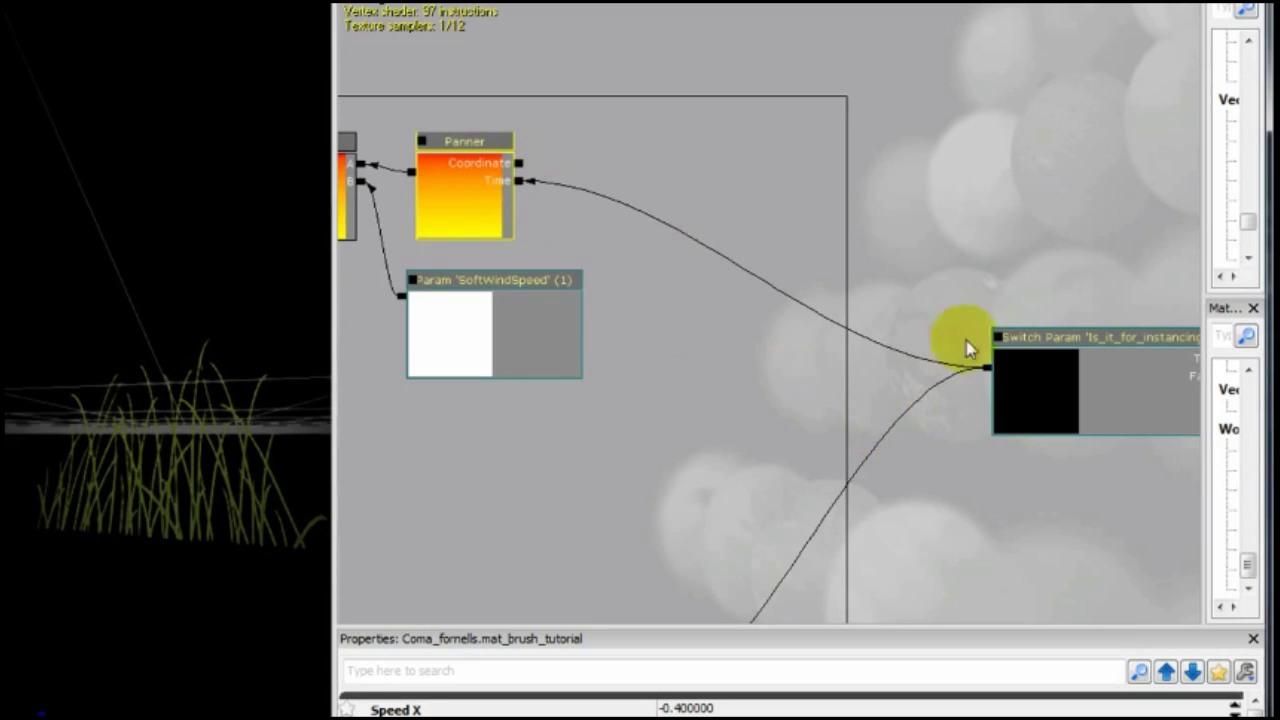
Examine the Append, Mask (B), Multiply and Power nodes of the strong wind branch in the Wind group
{"action": "left_click_drag", "start_coordinate": [475, 474], "coordinate": [764, 435]}
{"action": "scroll", "coordinate": [764, 435], "scroll_direction": "down", "scroll_amount": 3}
{"action": "left_click_drag", "start_coordinate": [486, 494], "coordinate": [1131, 173]}
{"action": "left_click_drag", "start_coordinate": [829, 234], "coordinate": [1157, 77]}
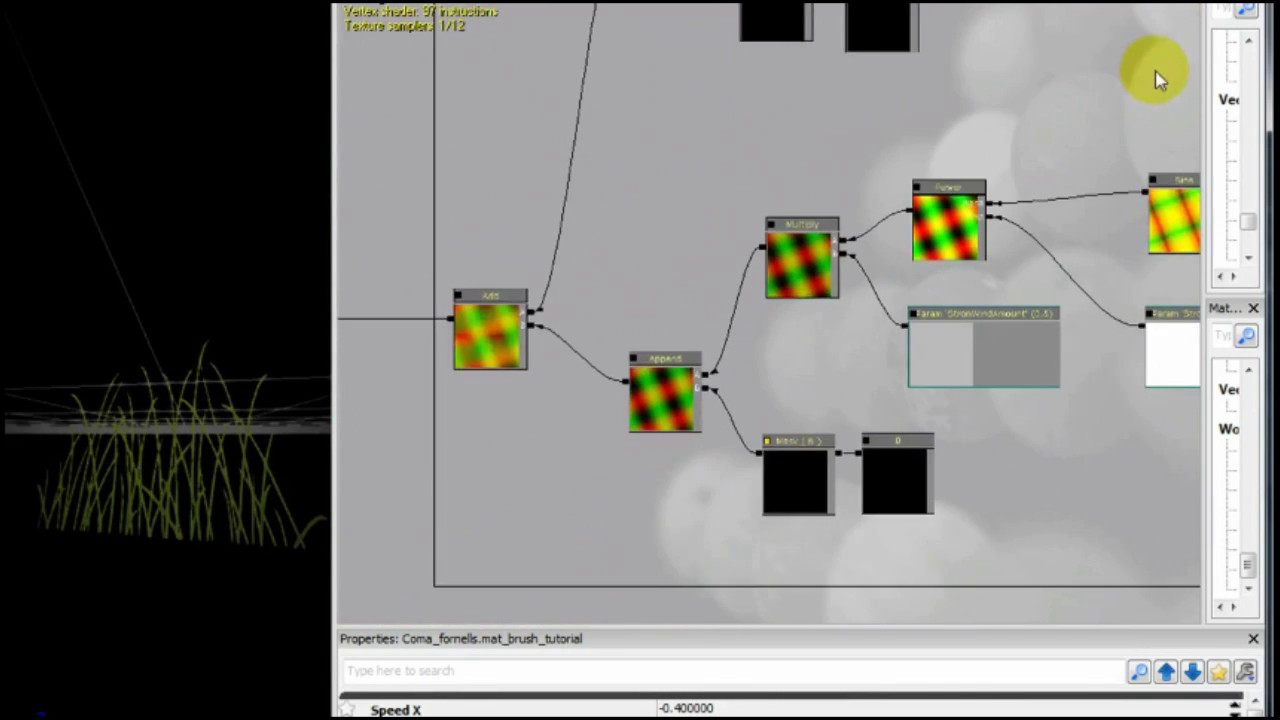
{"action": "left_click_drag", "start_coordinate": [634, 251], "coordinate": [683, 87]}
{"action": "scroll", "coordinate": [820, 166], "scroll_direction": "up", "scroll_amount": 2}
{"action": "scroll", "coordinate": [943, 51], "scroll_direction": "down", "scroll_amount": 1}
{"action": "left_click_drag", "start_coordinate": [968, 91], "coordinate": [736, 225]}
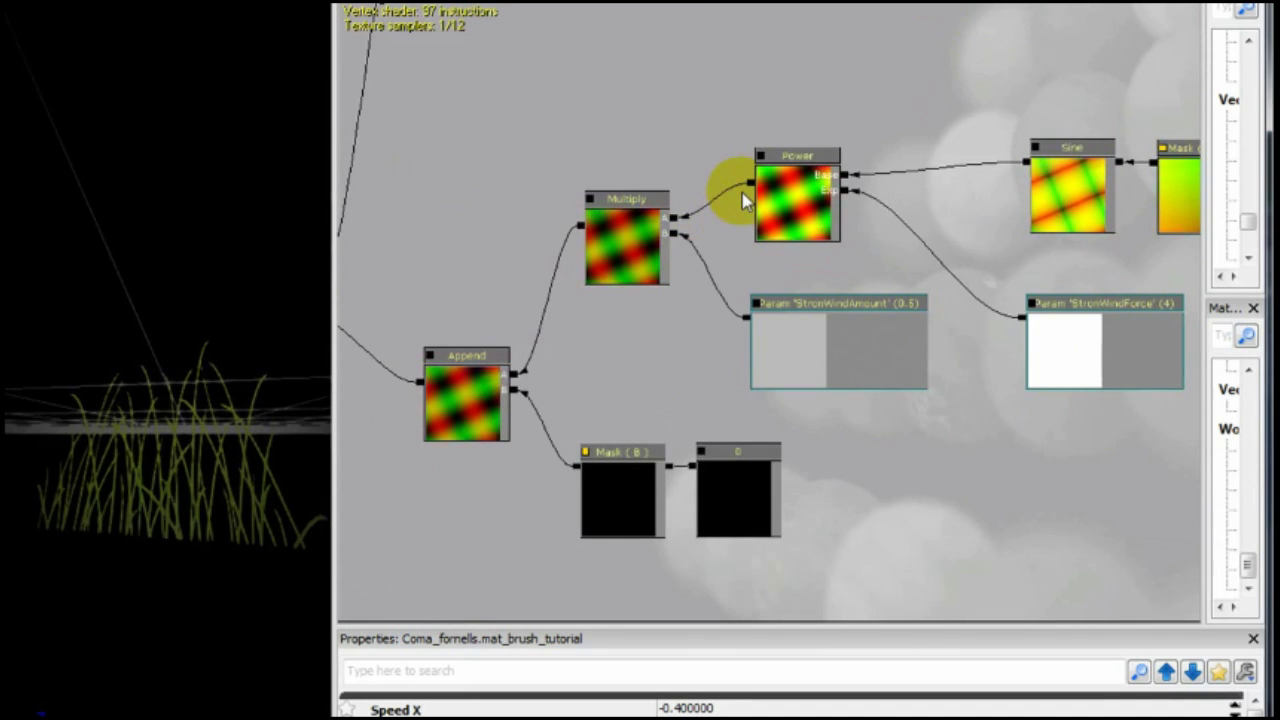
Inspect the properties of the StronWindAmount, StronWindForce, Mask (R G), Panner and StrongWindSpeed nodes in the strong wind branch
{"action": "left_click", "coordinate": [908, 367]}
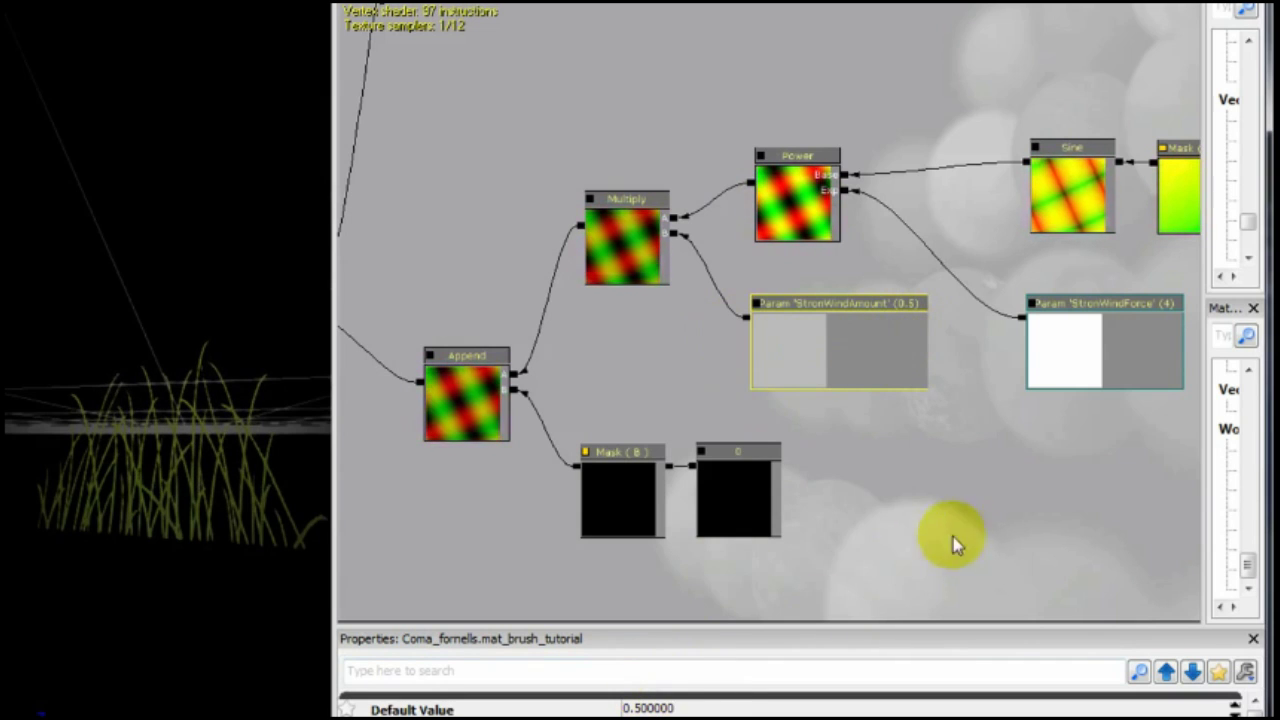
{"action": "left_click_drag", "start_coordinate": [966, 531], "coordinate": [718, 544]}
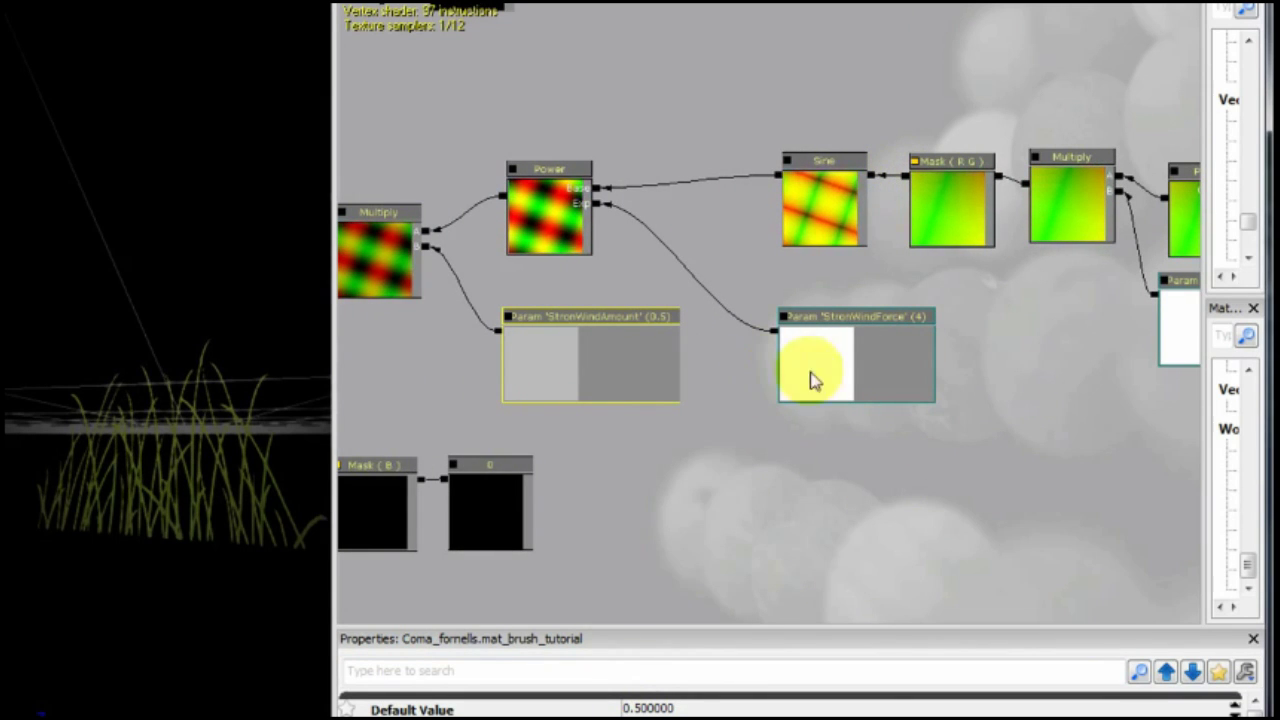
{"action": "left_click_drag", "start_coordinate": [967, 347], "coordinate": [820, 401]}
{"action": "left_click", "coordinate": [715, 413]}
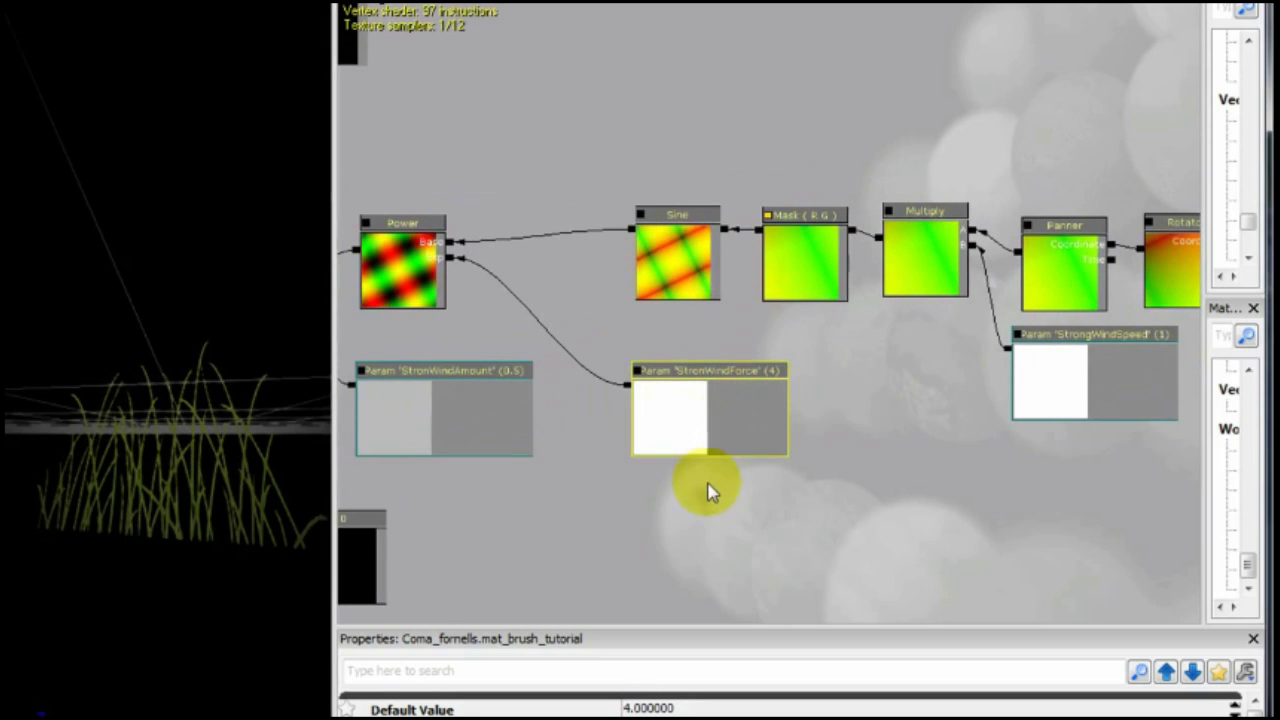
{"action": "left_click_drag", "start_coordinate": [843, 333], "coordinate": [741, 398]}
{"action": "left_click", "coordinate": [698, 345]}
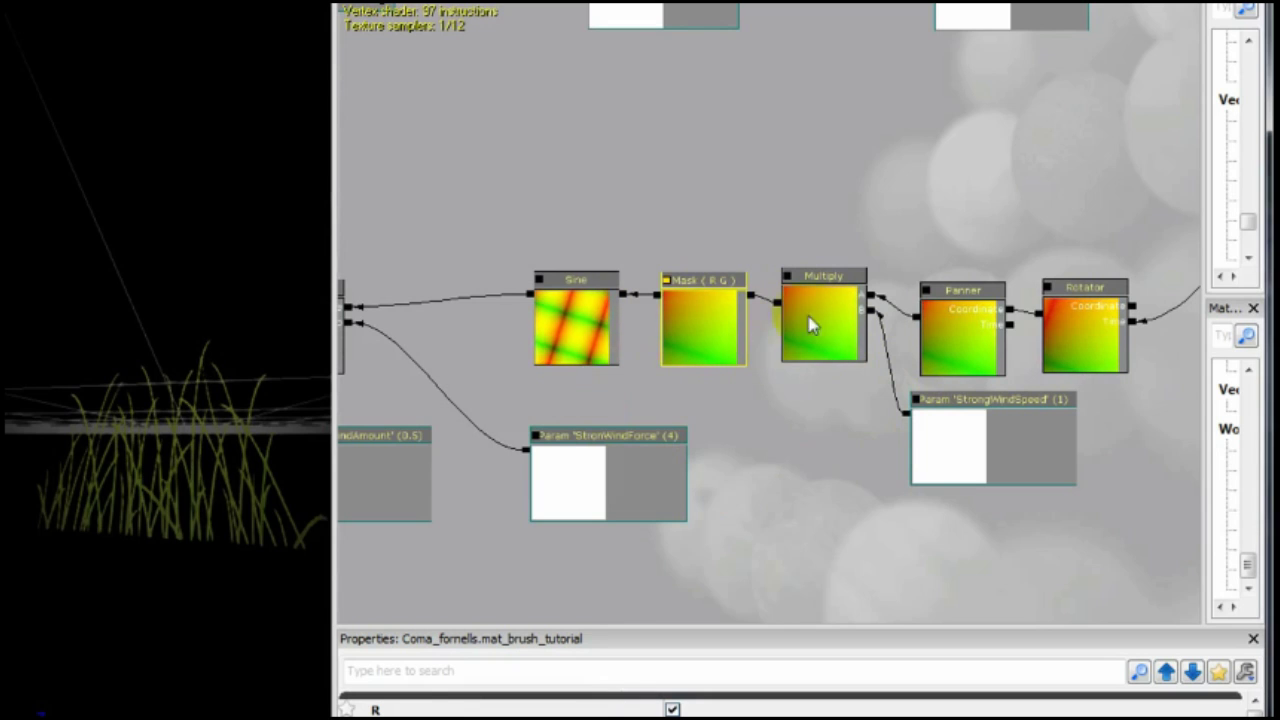
{"action": "left_click", "coordinate": [970, 343]}
{"action": "left_click", "coordinate": [975, 422]}
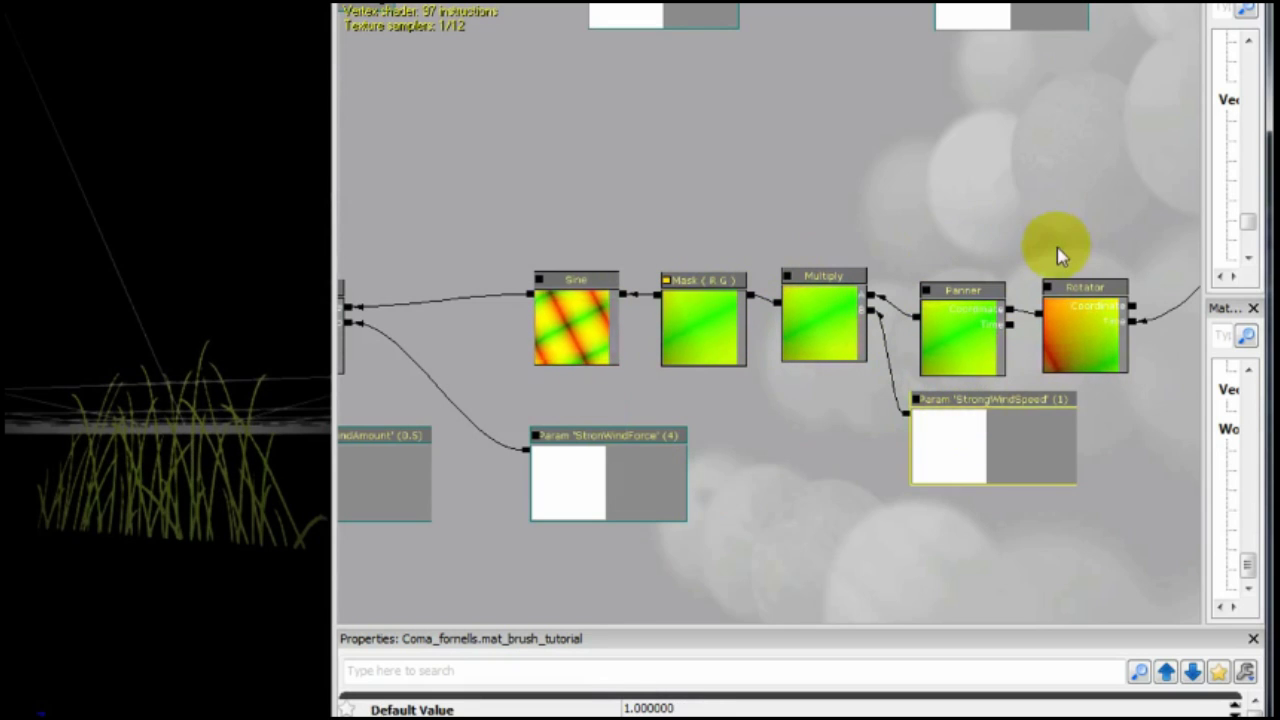
Inspect the Rotator node's properties and compare its effect with the Sine and Power nodes of the strong wind branch
{"action": "left_click_drag", "start_coordinate": [1060, 255], "coordinate": [735, 323]}
{"action": "scroll", "coordinate": [735, 323], "scroll_direction": "down", "scroll_amount": 1}
{"action": "scroll", "coordinate": [745, 340], "scroll_direction": "up", "scroll_amount": 2}
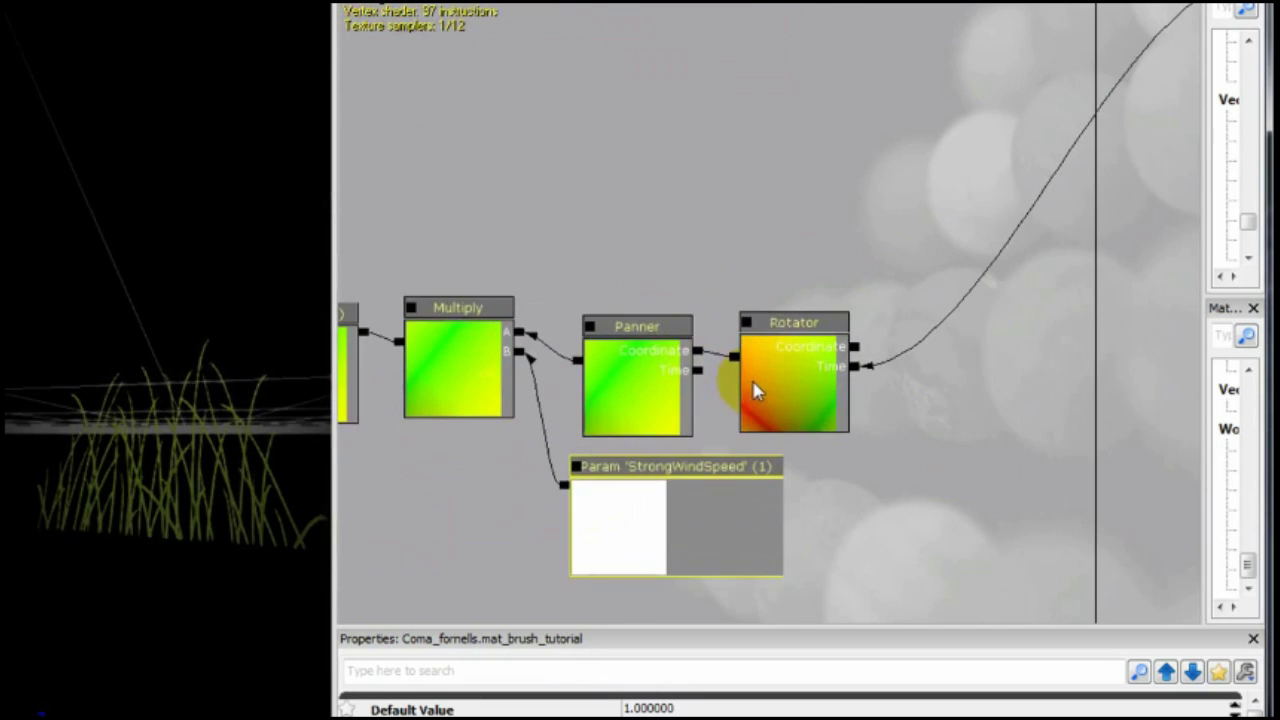
{"action": "left_click", "coordinate": [750, 322]}
{"action": "left_click_drag", "start_coordinate": [523, 213], "coordinate": [847, 176]}
{"action": "left_click_drag", "start_coordinate": [582, 180], "coordinate": [900, 129]}
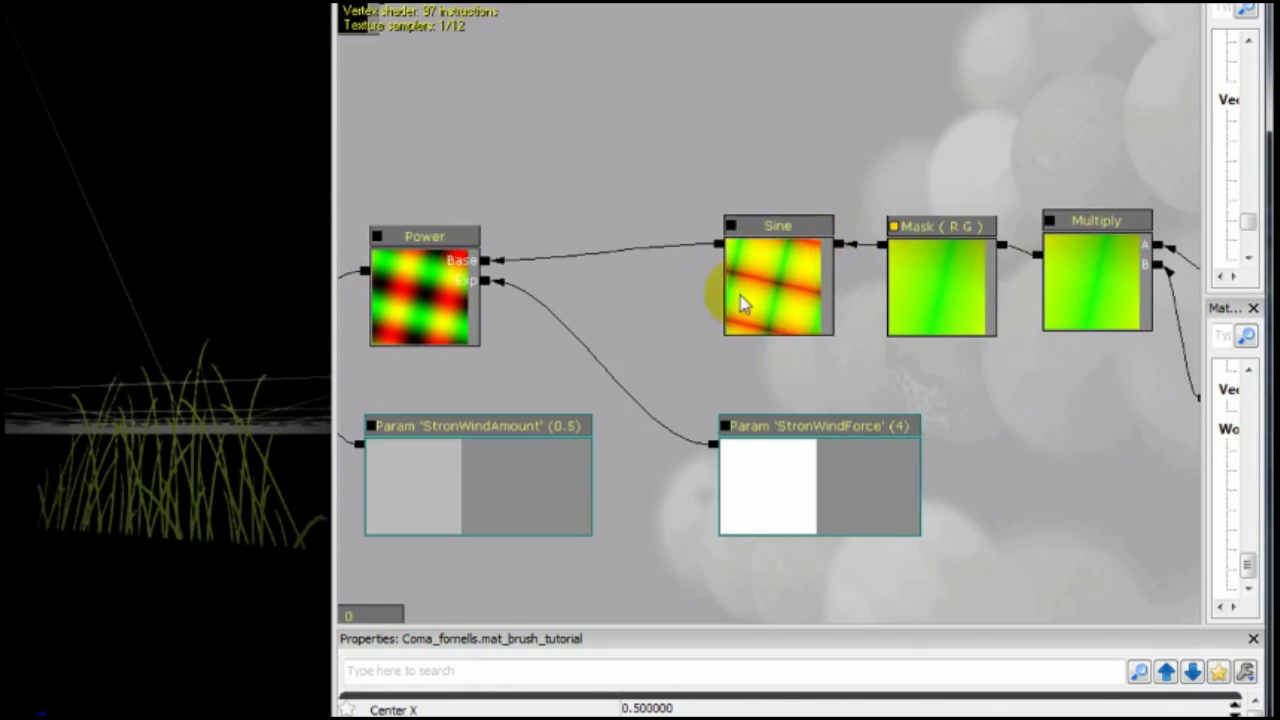
{"action": "left_click", "coordinate": [763, 334]}
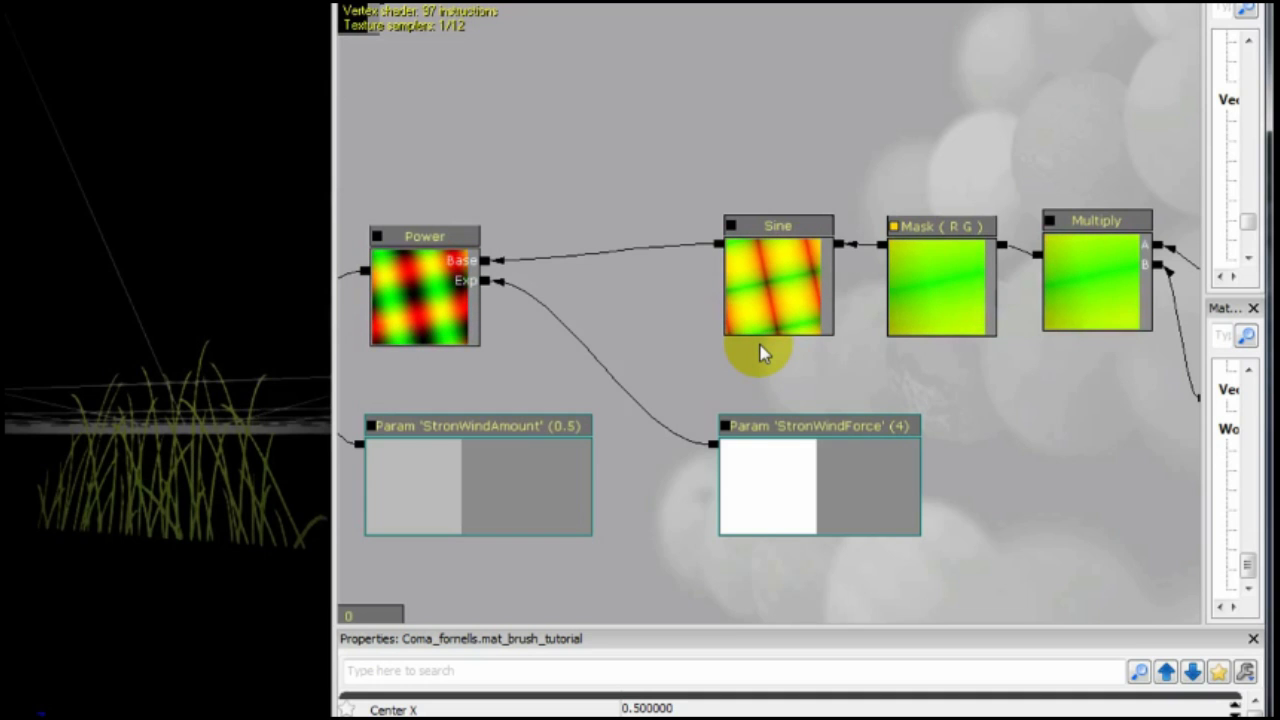
Trace the wind branches back to the 'Is_it_for_instancing?' Switch Param and the RANDOM_INSTANCING and Random groups feeding it
{"action": "left_click_drag", "start_coordinate": [850, 406], "coordinate": [469, 393]}
{"action": "left_click_drag", "start_coordinate": [1000, 142], "coordinate": [462, 250]}
{"action": "left_click_drag", "start_coordinate": [653, 166], "coordinate": [529, 247]}
{"action": "left_click_drag", "start_coordinate": [776, 98], "coordinate": [534, 241]}
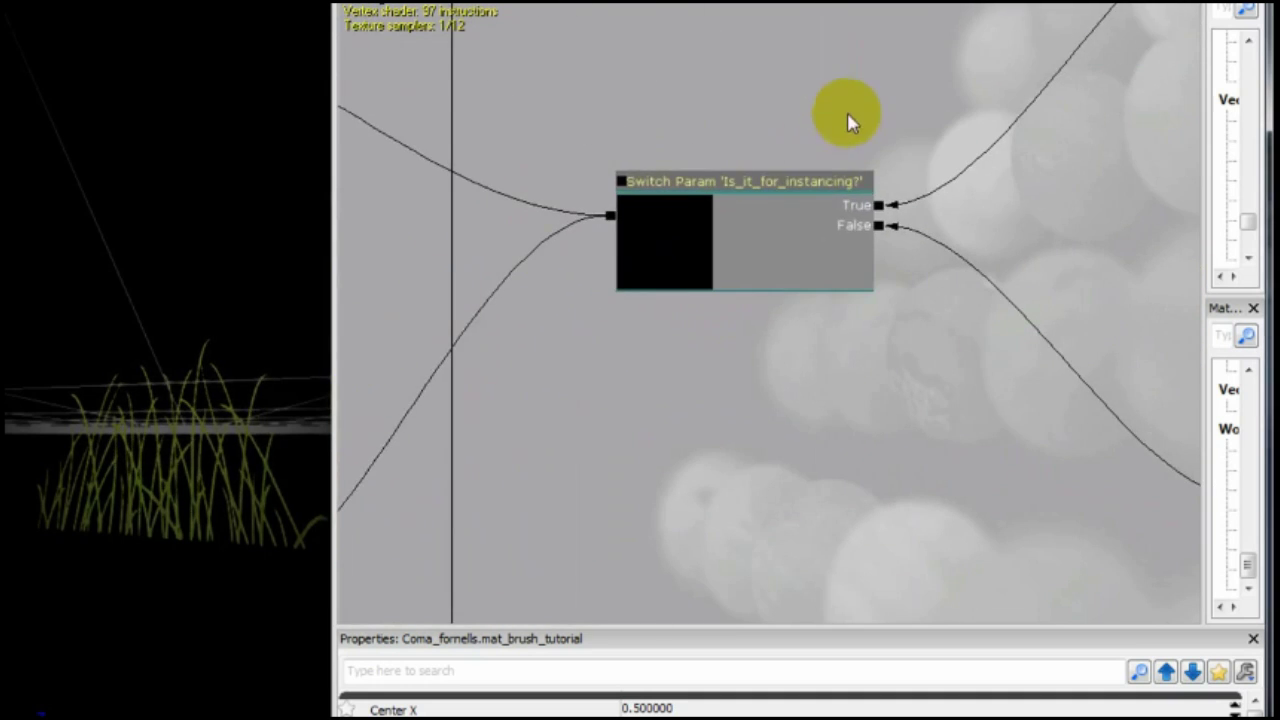
{"action": "scroll", "coordinate": [847, 112], "scroll_direction": "down", "scroll_amount": 4}
{"action": "scroll", "coordinate": [743, 157], "scroll_direction": "down", "scroll_amount": 4}
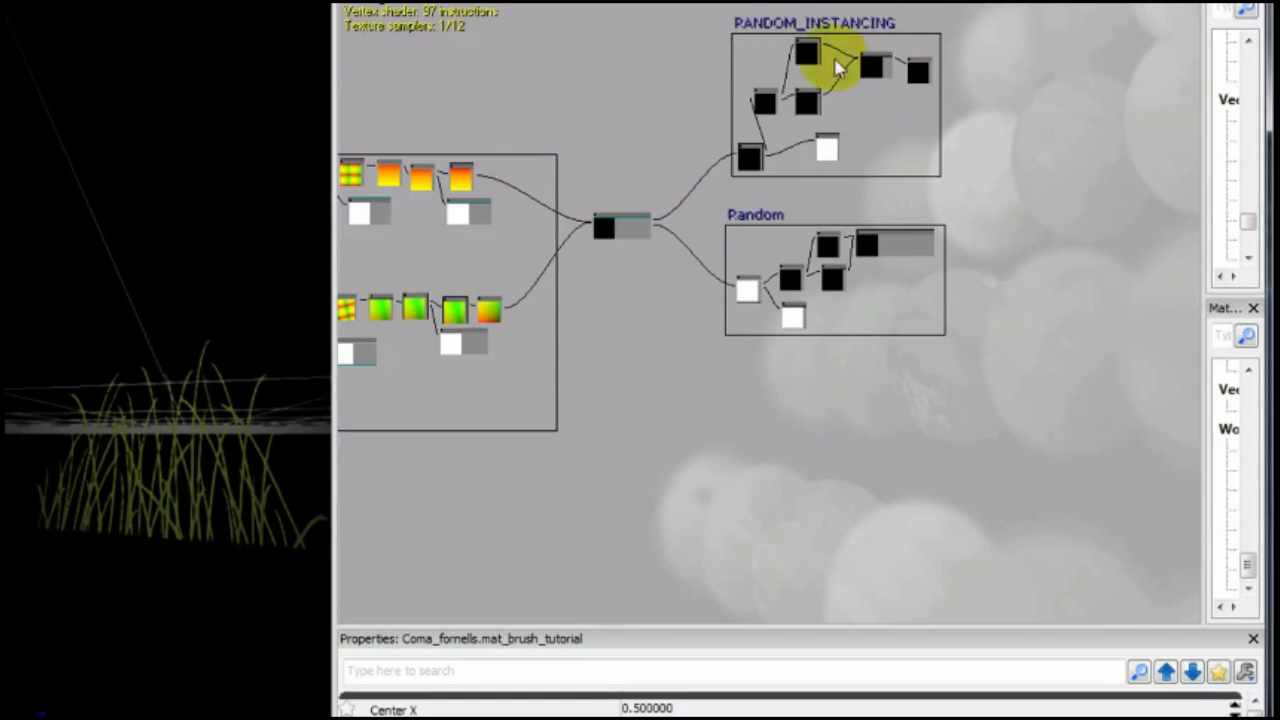
{"action": "scroll", "coordinate": [572, 184], "scroll_direction": "up", "scroll_amount": 4}
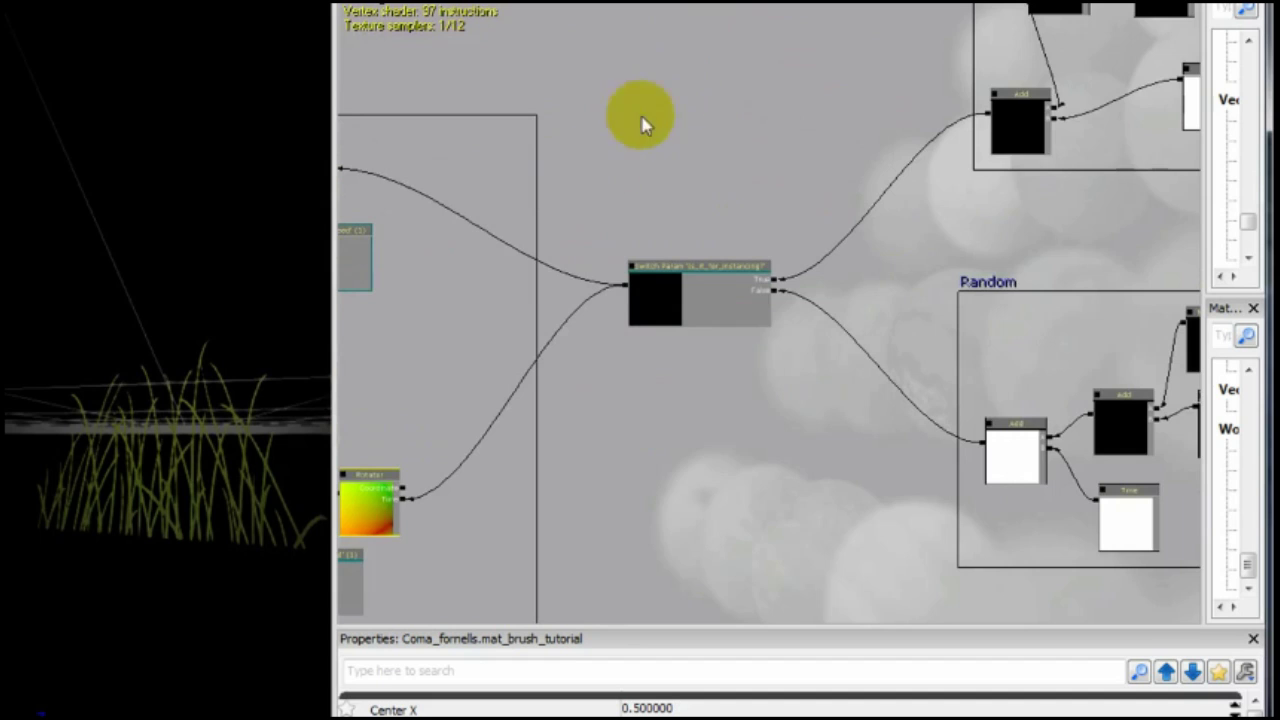
Check how the 'Is_it_for_instancing?' Switch Param feeds both wind branches and inspect its properties
{"action": "left_click_drag", "start_coordinate": [605, 170], "coordinate": [922, 105]}
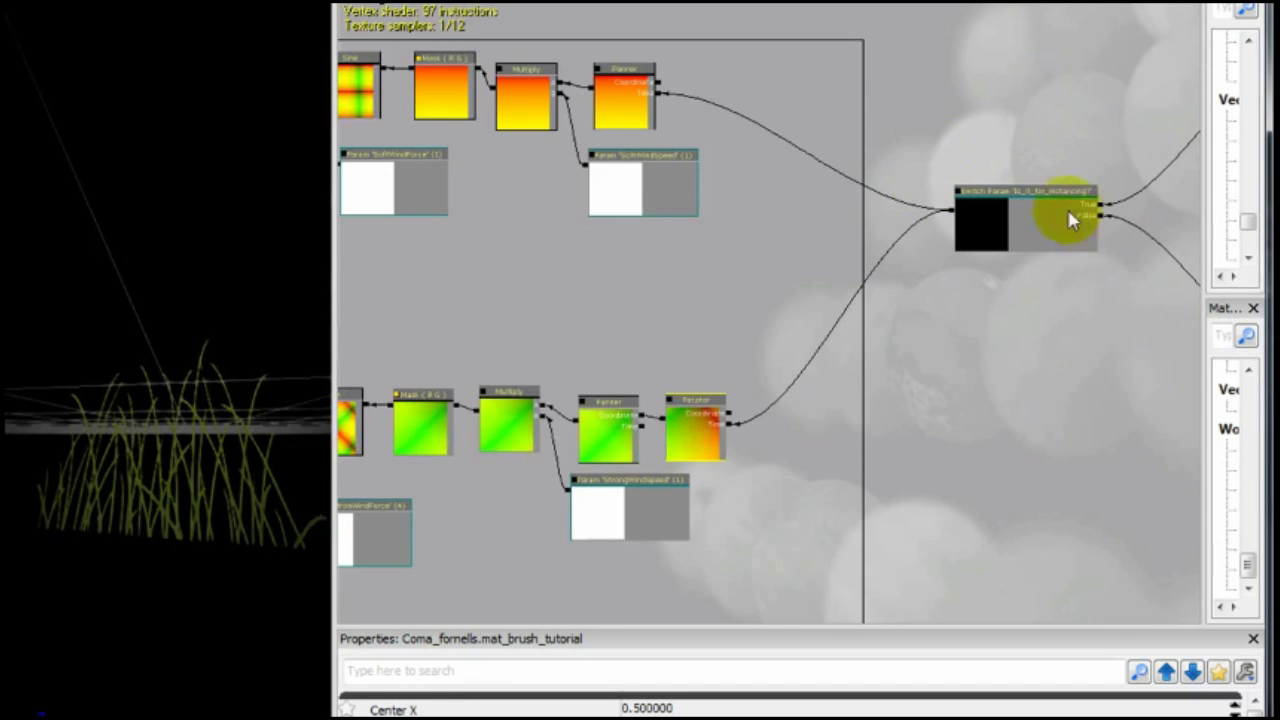
{"action": "left_click_drag", "start_coordinate": [1063, 131], "coordinate": [727, 165]}
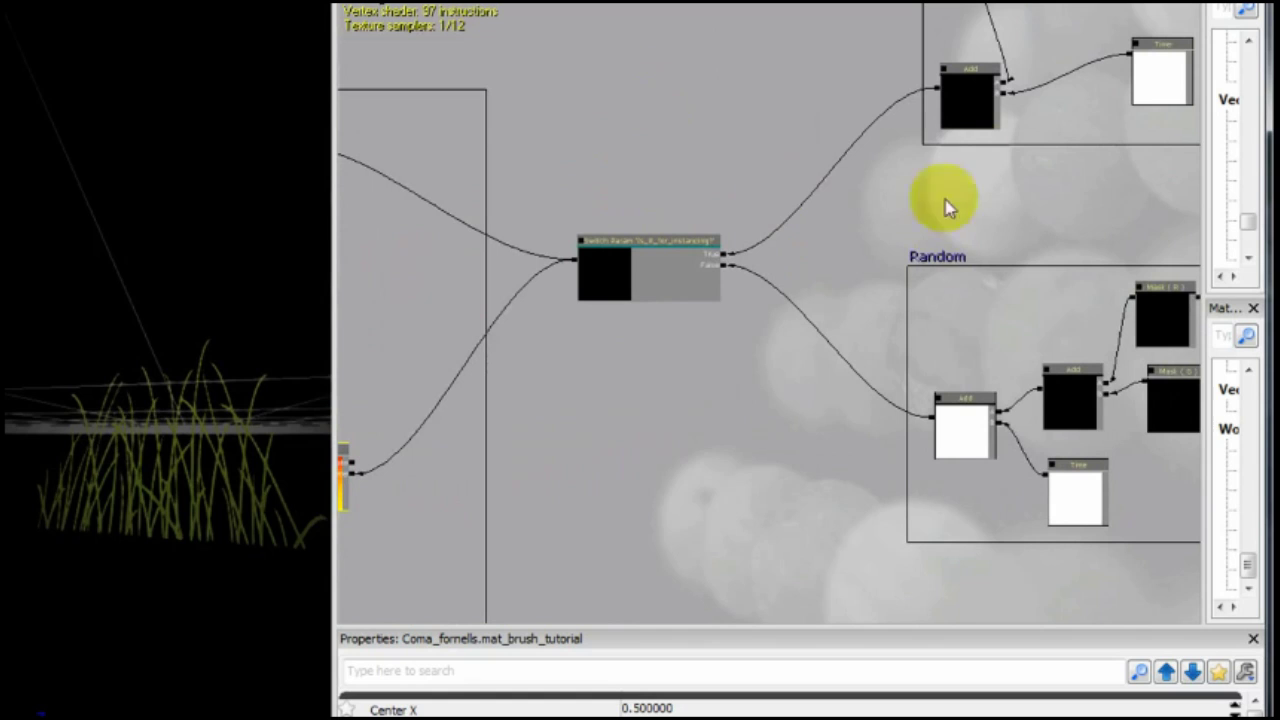
{"action": "left_click", "coordinate": [677, 266]}
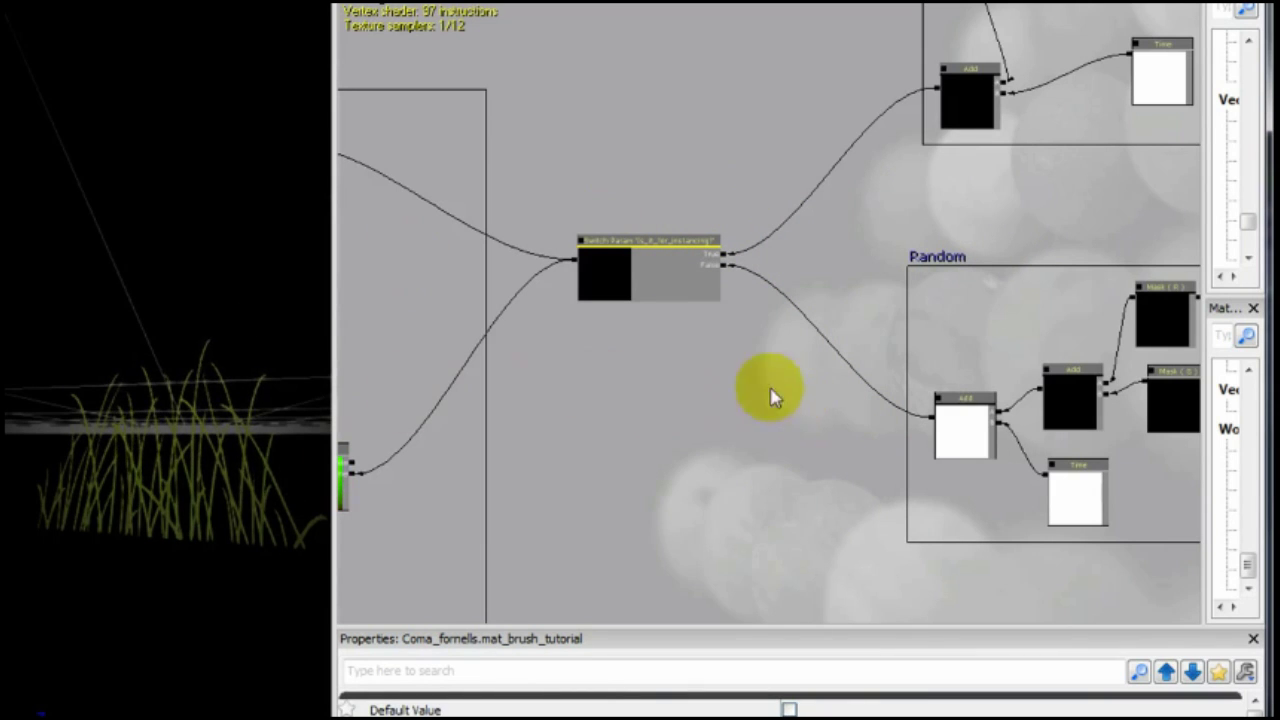
Examine the node chain of the RANDOM_INSTANCING group and inspect the Position Transform node's Source property
{"action": "left_click_drag", "start_coordinate": [720, 143], "coordinate": [423, 163]}
{"action": "left_click_drag", "start_coordinate": [732, 101], "coordinate": [643, 366]}
{"action": "scroll", "coordinate": [905, 188], "scroll_direction": "up", "scroll_amount": 2}
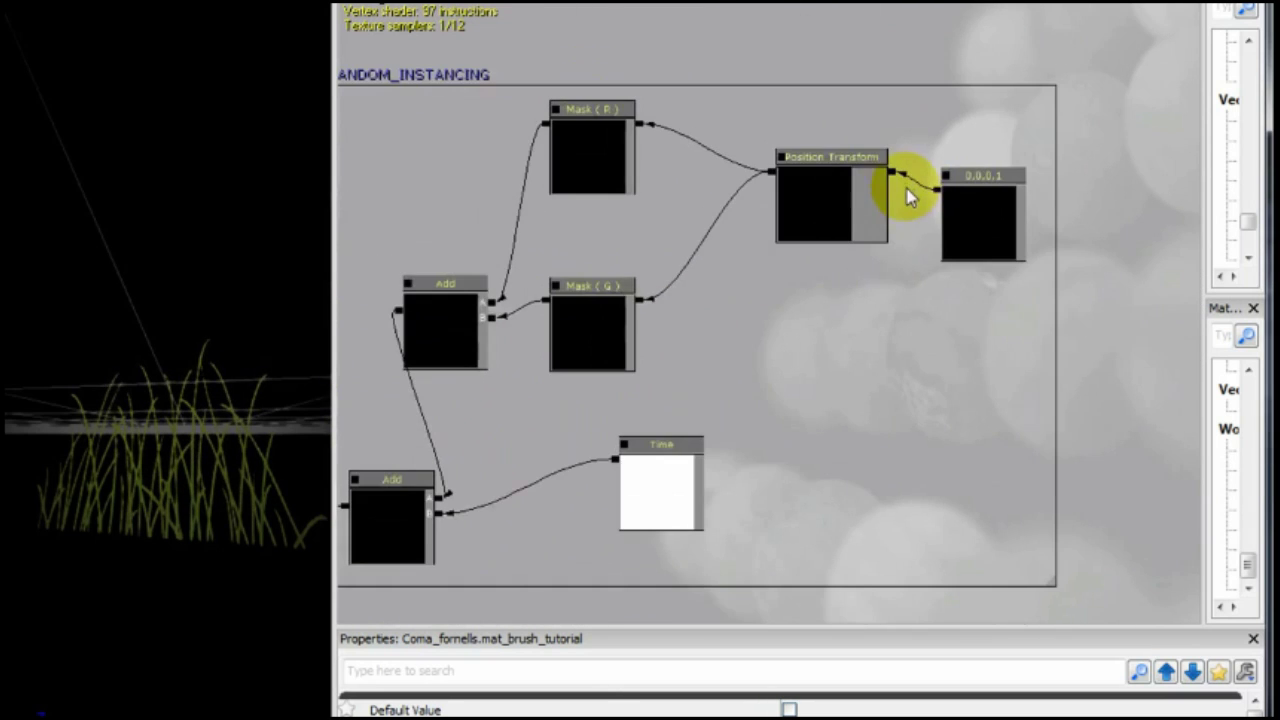
{"action": "left_click_drag", "start_coordinate": [845, 197], "coordinate": [893, 194]}
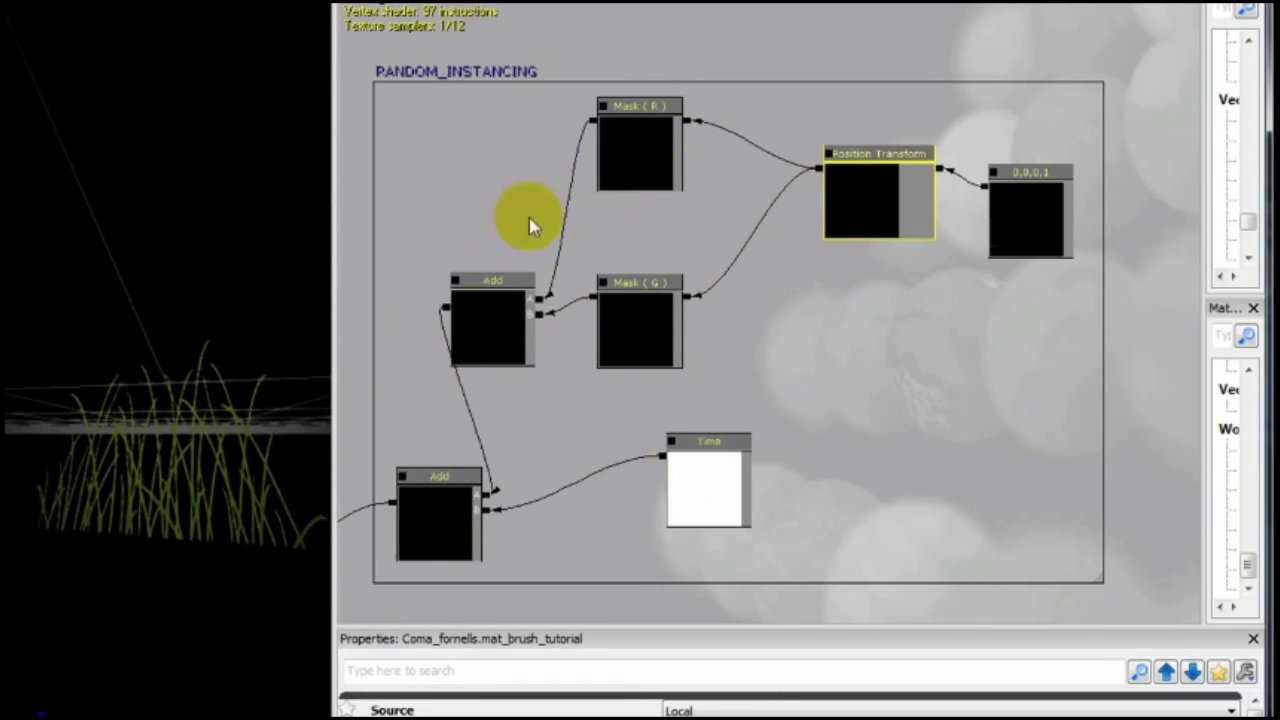
{"action": "scroll", "coordinate": [470, 331], "scroll_direction": "down", "scroll_amount": 1}
{"action": "scroll", "coordinate": [470, 331], "scroll_direction": "up", "scroll_amount": 1}
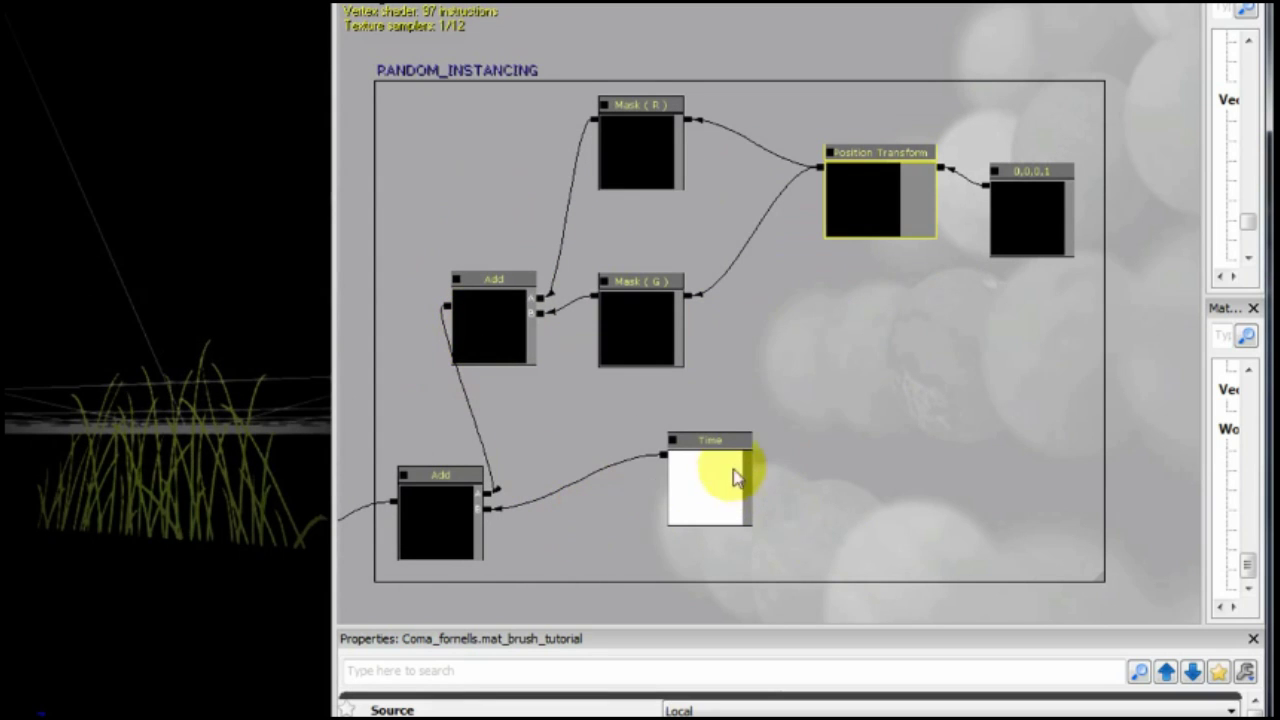
{"action": "scroll", "coordinate": [863, 518], "scroll_direction": "down", "scroll_amount": 1}
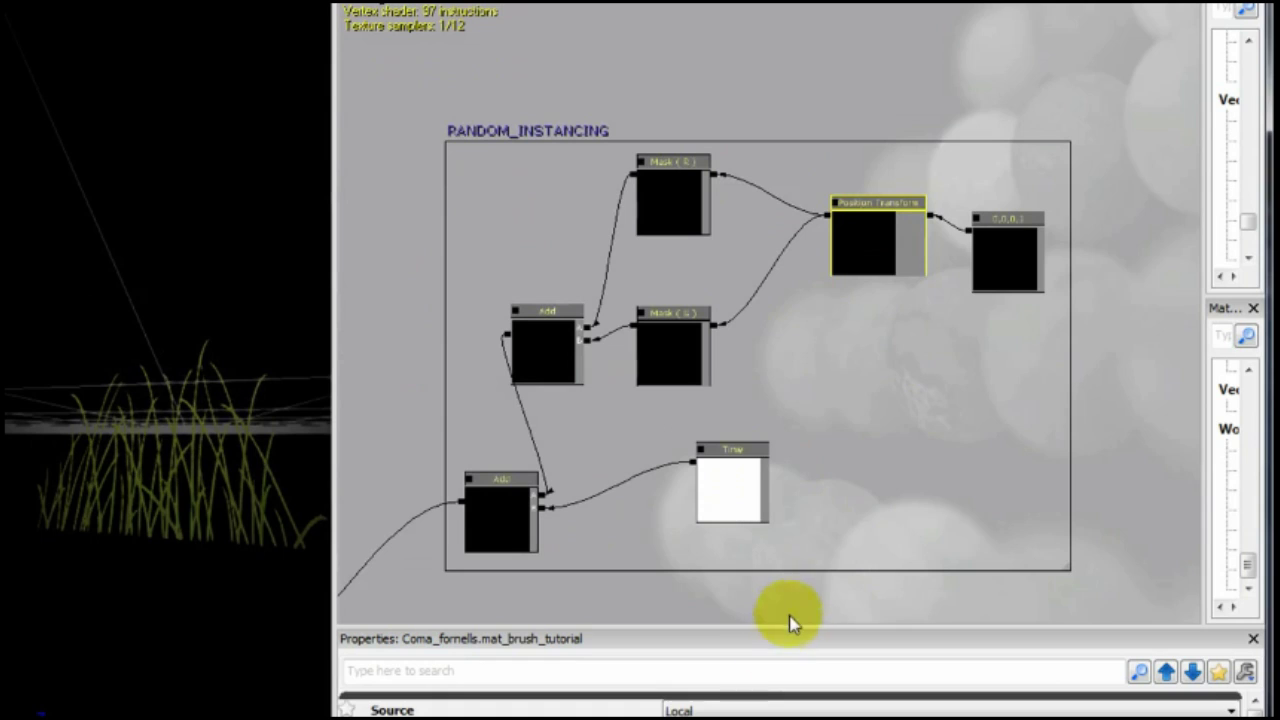
{"action": "left_click", "coordinate": [791, 615]}
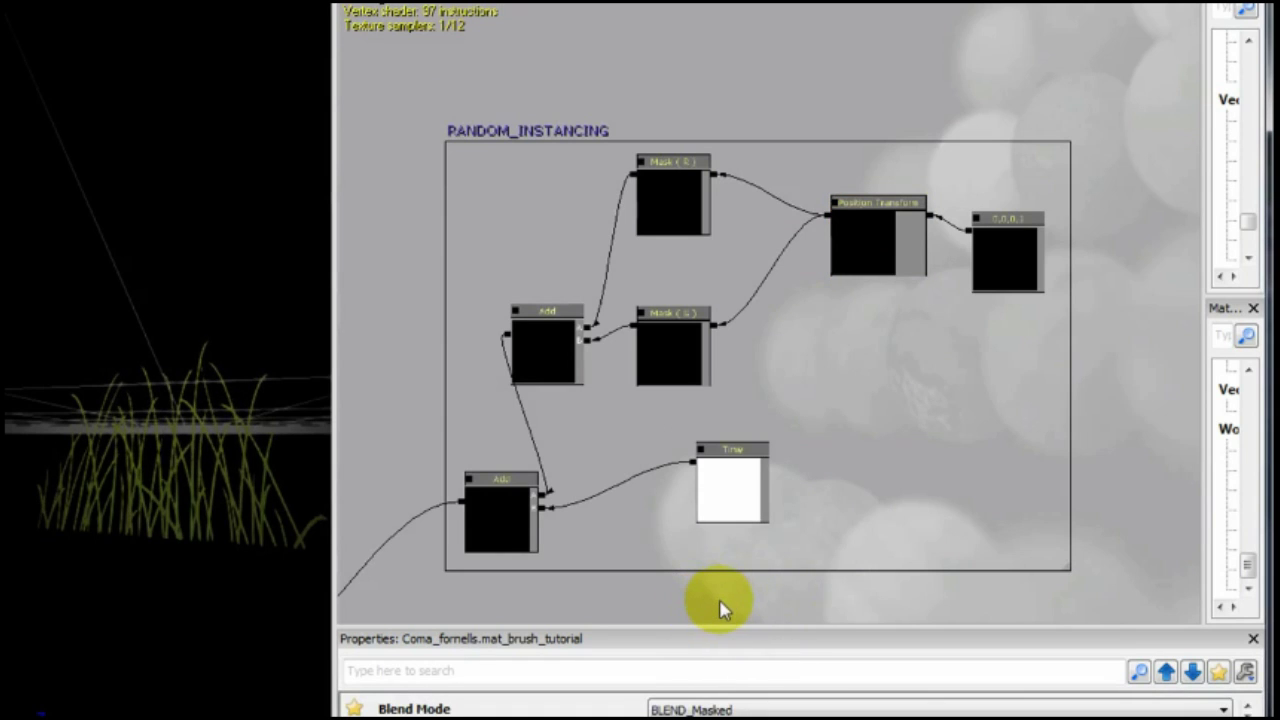
Compare how the RANDOM_INSTANCING and Random groups connect to the True and False inputs of the instancing Switch Param
{"action": "left_click_drag", "start_coordinate": [714, 500], "coordinate": [743, 286]}
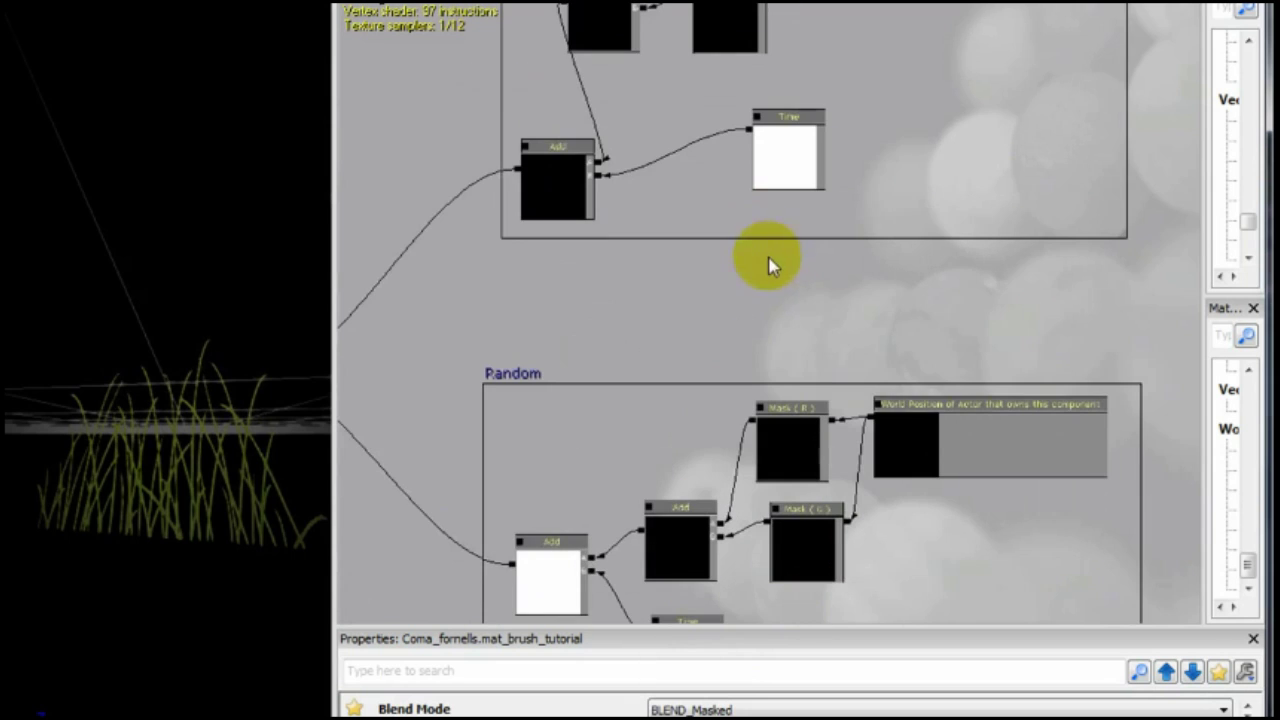
{"action": "left_click_drag", "start_coordinate": [543, 300], "coordinate": [951, 297]}
{"action": "scroll", "coordinate": [766, 326], "scroll_direction": "down", "scroll_amount": 3}
{"action": "left_click_drag", "start_coordinate": [725, 325], "coordinate": [600, 354]}
{"action": "scroll", "coordinate": [602, 358], "scroll_direction": "up", "scroll_amount": 3}
{"action": "scroll", "coordinate": [400, 414], "scroll_direction": "up", "scroll_amount": 1}
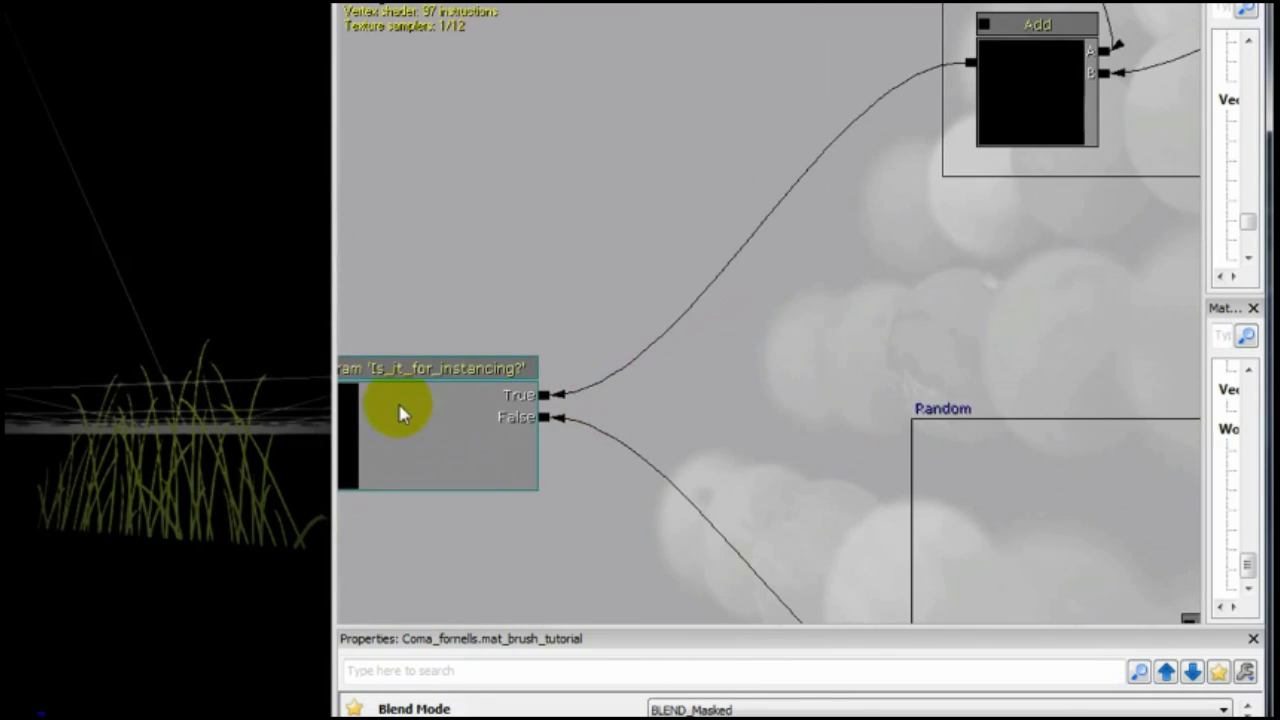
{"action": "left_click_drag", "start_coordinate": [579, 270], "coordinate": [716, 242]}
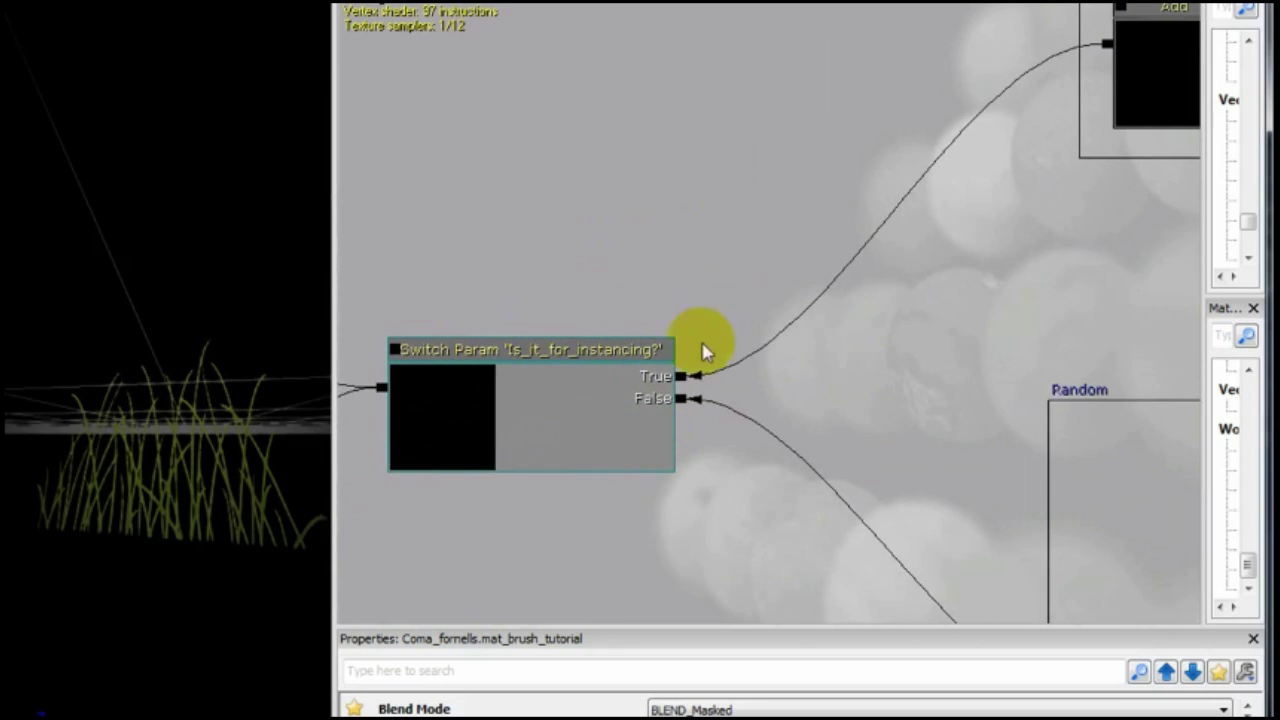
Follow the Switch Param's True input back through RANDOM_INSTANCING to the Position Transform and 0,0,0,1 constant nodes
{"action": "left_click_drag", "start_coordinate": [813, 204], "coordinate": [386, 428]}
{"action": "left_click_drag", "start_coordinate": [799, 359], "coordinate": [393, 539]}
{"action": "scroll", "coordinate": [479, 502], "scroll_direction": "down", "scroll_amount": 2}
{"action": "left_click_drag", "start_coordinate": [621, 379], "coordinate": [717, 447]}
{"action": "scroll", "coordinate": [717, 447], "scroll_direction": "down", "scroll_amount": 1}
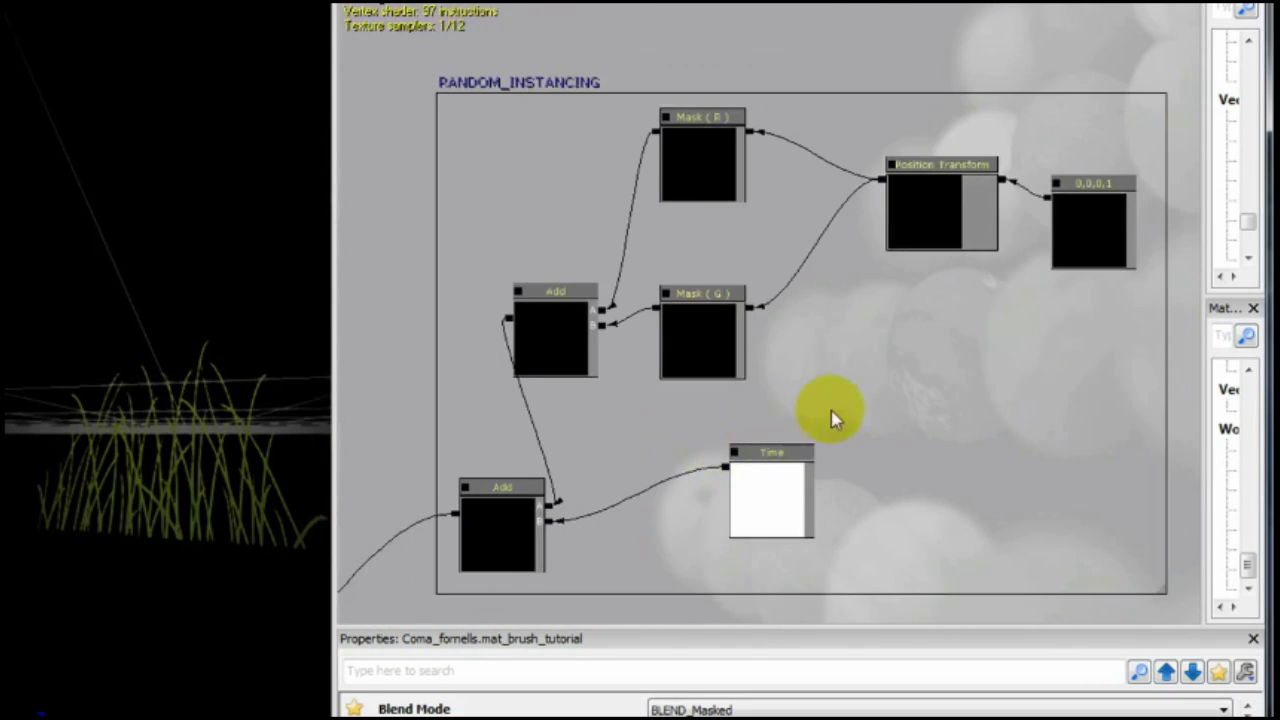
{"action": "left_click_drag", "start_coordinate": [832, 410], "coordinate": [772, 420]}
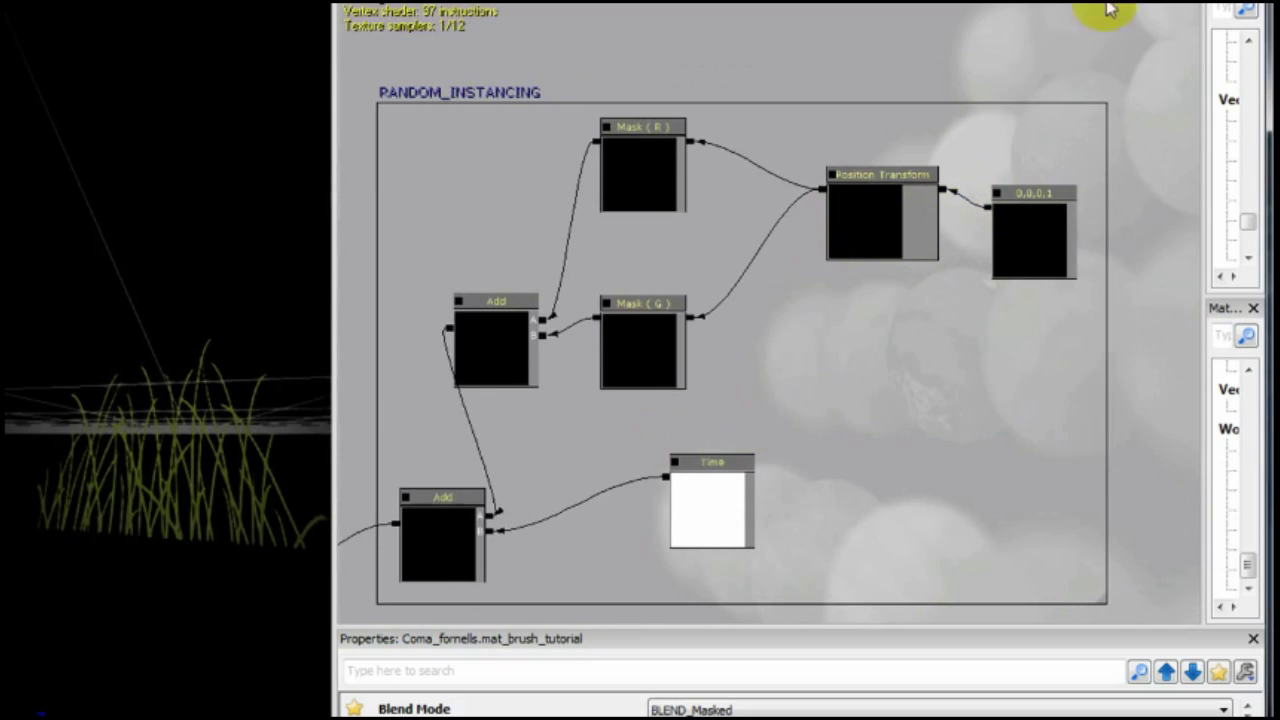
Widen the expression library, search it for "posi", place a TransformPosition node above the existing Position Transform, and clear the search
{"action": "left_click_drag", "start_coordinate": [1205, 107], "coordinate": [1098, 109]}
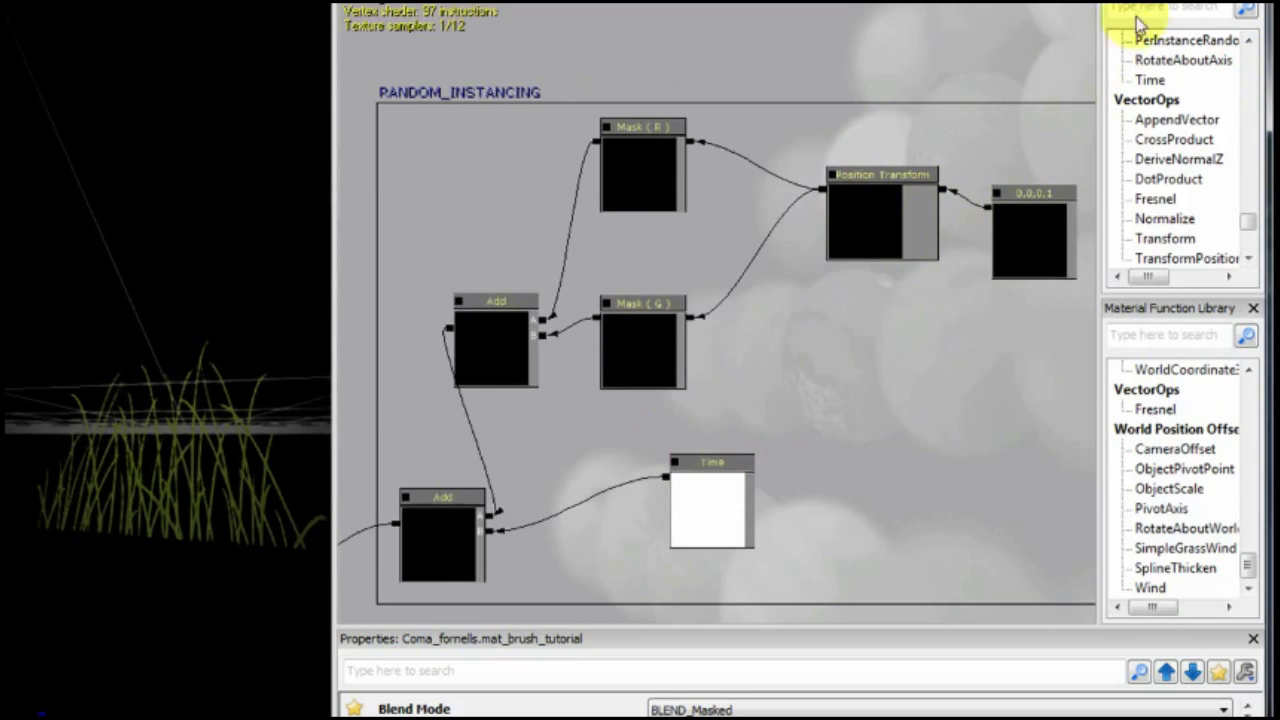
{"action": "left_click", "coordinate": [1156, 10]}
{"action": "type", "text": "posi"}
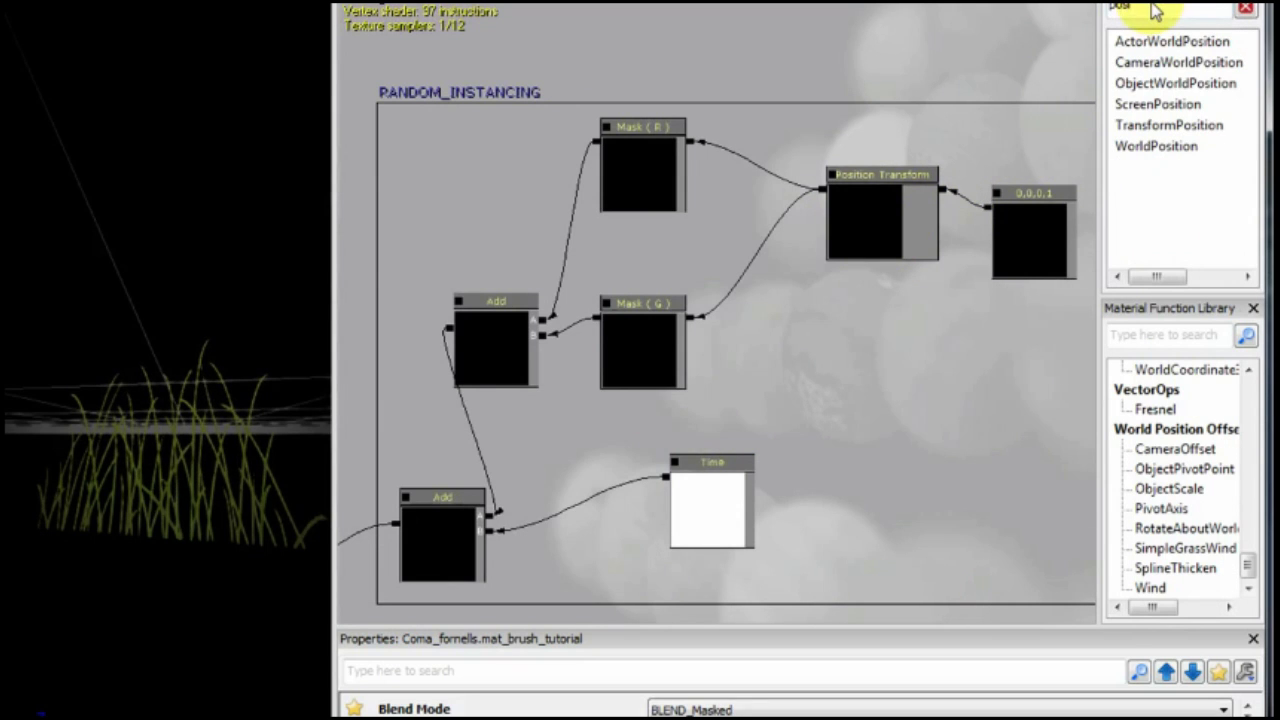
{"action": "left_click_drag", "start_coordinate": [1146, 123], "coordinate": [835, 63]}
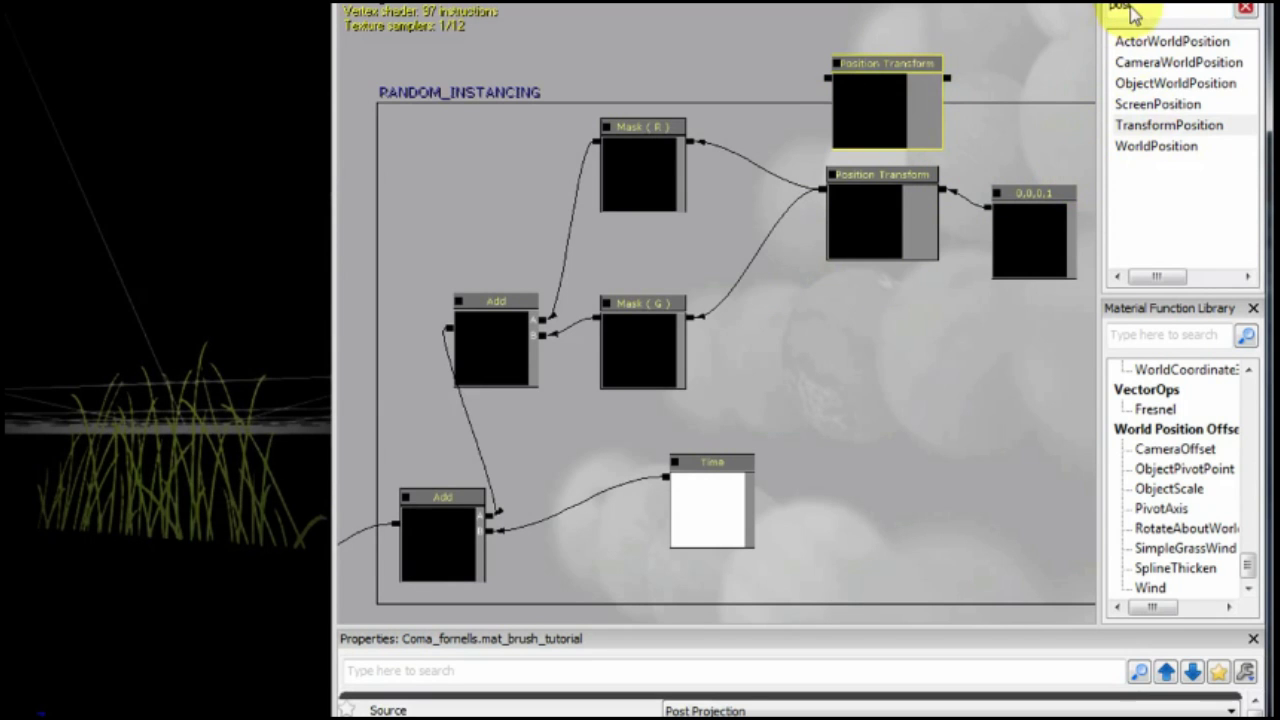
{"action": "left_click_drag", "start_coordinate": [1133, 8], "coordinate": [1043, 14]}
{"action": "key", "text": "BackSpace"}
Examine the Random group's actor World Position, Mask (R), Mask (G), Add and Time nodes
{"action": "left_click_drag", "start_coordinate": [808, 562], "coordinate": [1050, 115]}
{"action": "left_click_drag", "start_coordinate": [503, 234], "coordinate": [585, 343]}
{"action": "scroll", "coordinate": [588, 346], "scroll_direction": "down", "scroll_amount": 2}
{"action": "scroll", "coordinate": [631, 436], "scroll_direction": "up", "scroll_amount": 3}
{"action": "scroll", "coordinate": [631, 436], "scroll_direction": "down", "scroll_amount": 2}
{"action": "left_click_drag", "start_coordinate": [983, 177], "coordinate": [628, 154]}
{"action": "scroll", "coordinate": [465, 335], "scroll_direction": "up", "scroll_amount": 1}
{"action": "left_click_drag", "start_coordinate": [900, 129], "coordinate": [420, 163]}
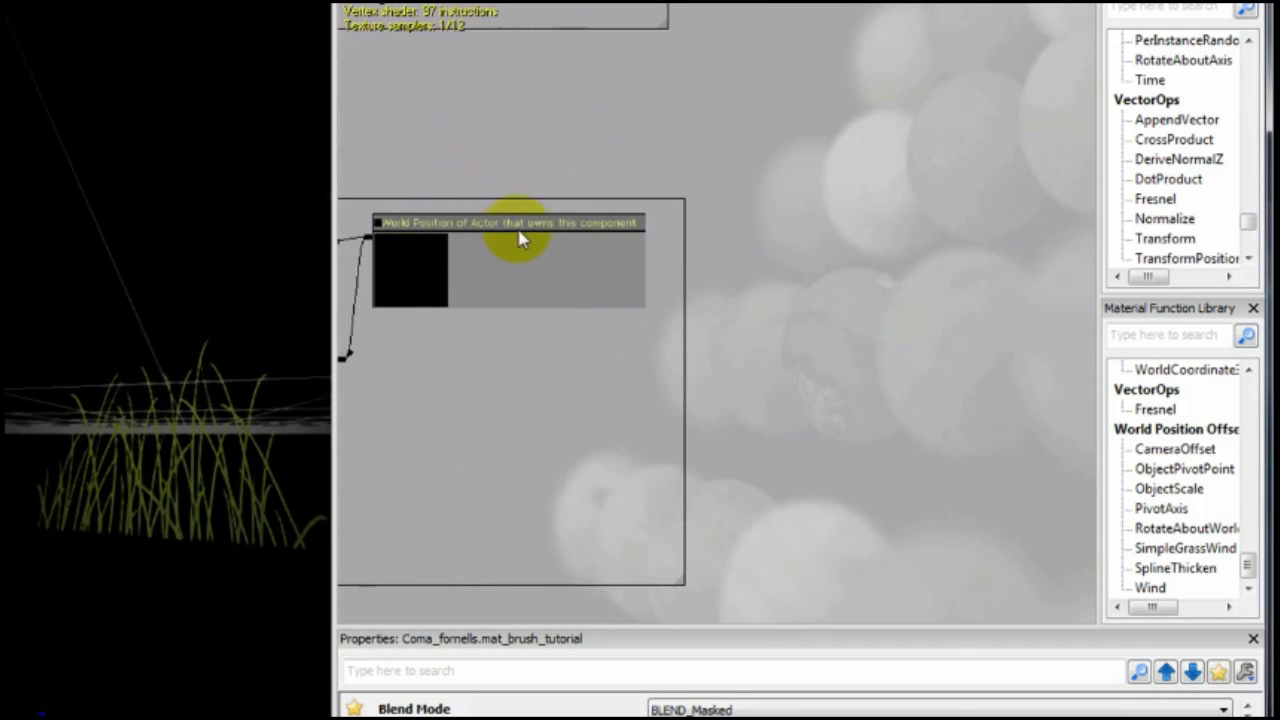
{"action": "left_click_drag", "start_coordinate": [556, 224], "coordinate": [930, 130]}
{"action": "left_click_drag", "start_coordinate": [651, 189], "coordinate": [866, 177]}
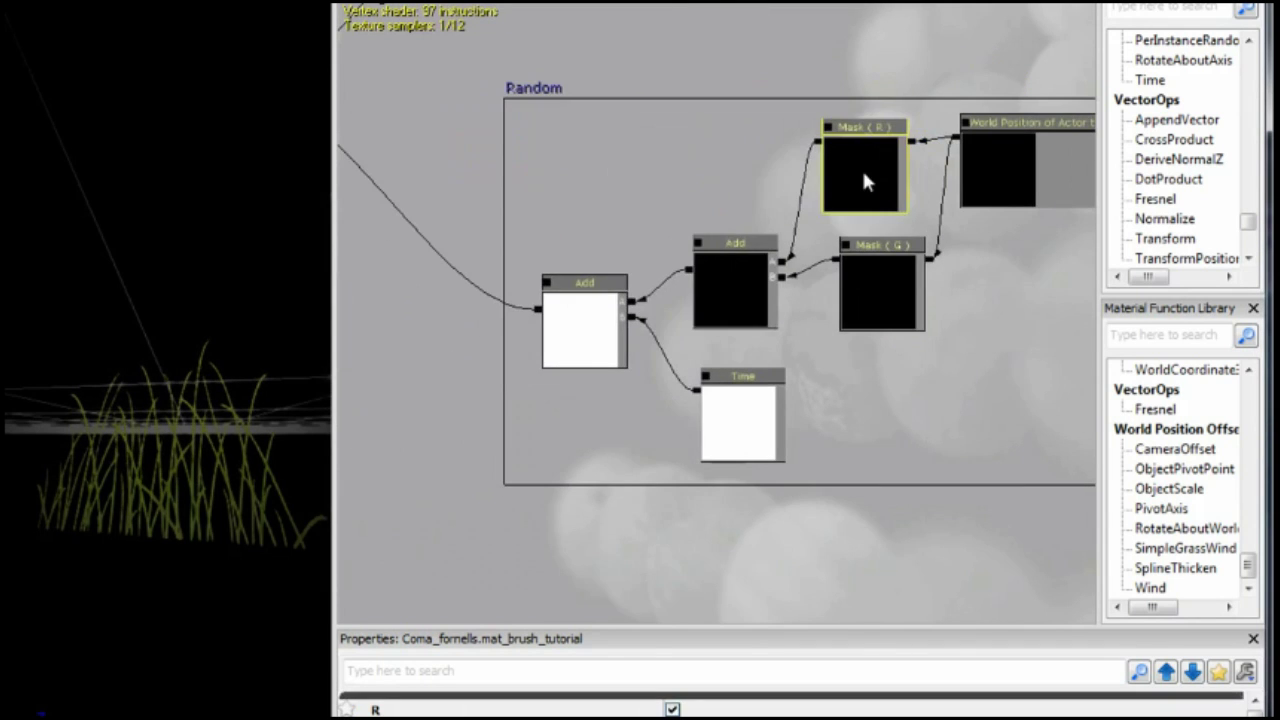
{"action": "scroll", "coordinate": [742, 354], "scroll_direction": "down", "scroll_amount": 1}
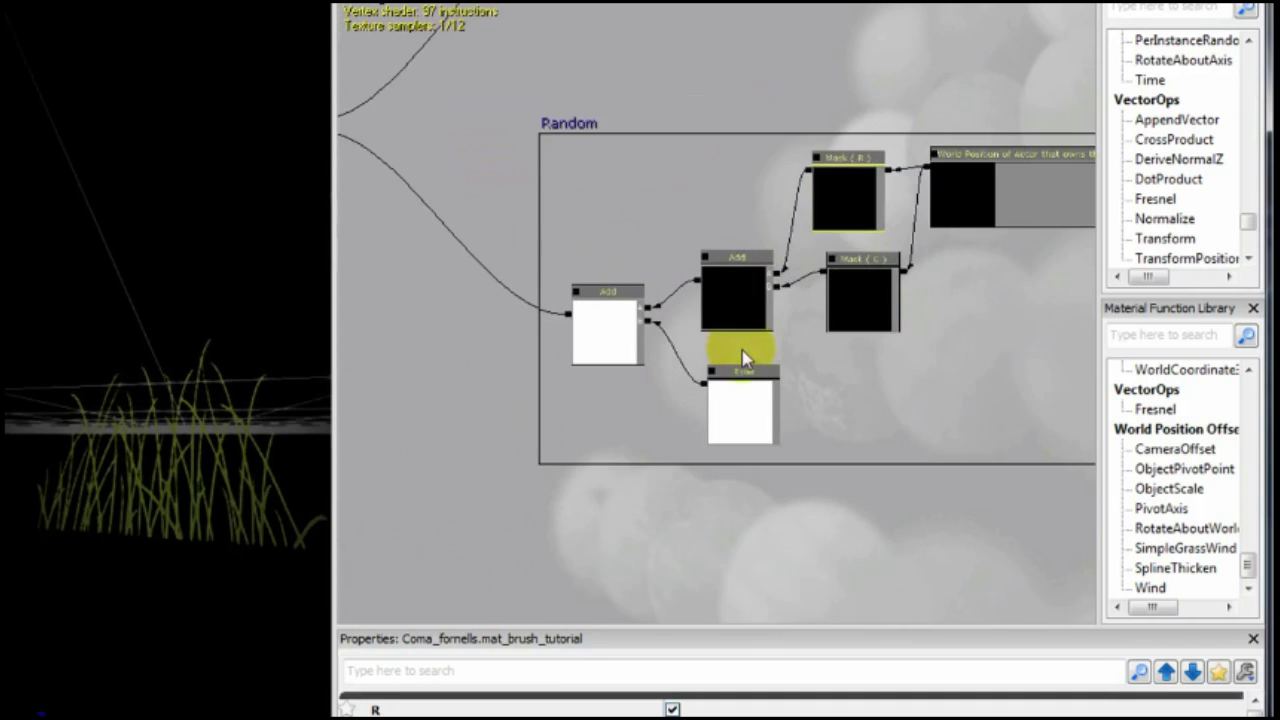
{"action": "left_click", "coordinate": [713, 545]}
Move the 'Is_it_for_instancing?' Switch Param node closer to the RANDOM_INSTANCING and Random groups and deselect it
{"action": "scroll", "coordinate": [523, 499], "scroll_direction": "down", "scroll_amount": 1}
{"action": "scroll", "coordinate": [470, 415], "scroll_direction": "down", "scroll_amount": 1}
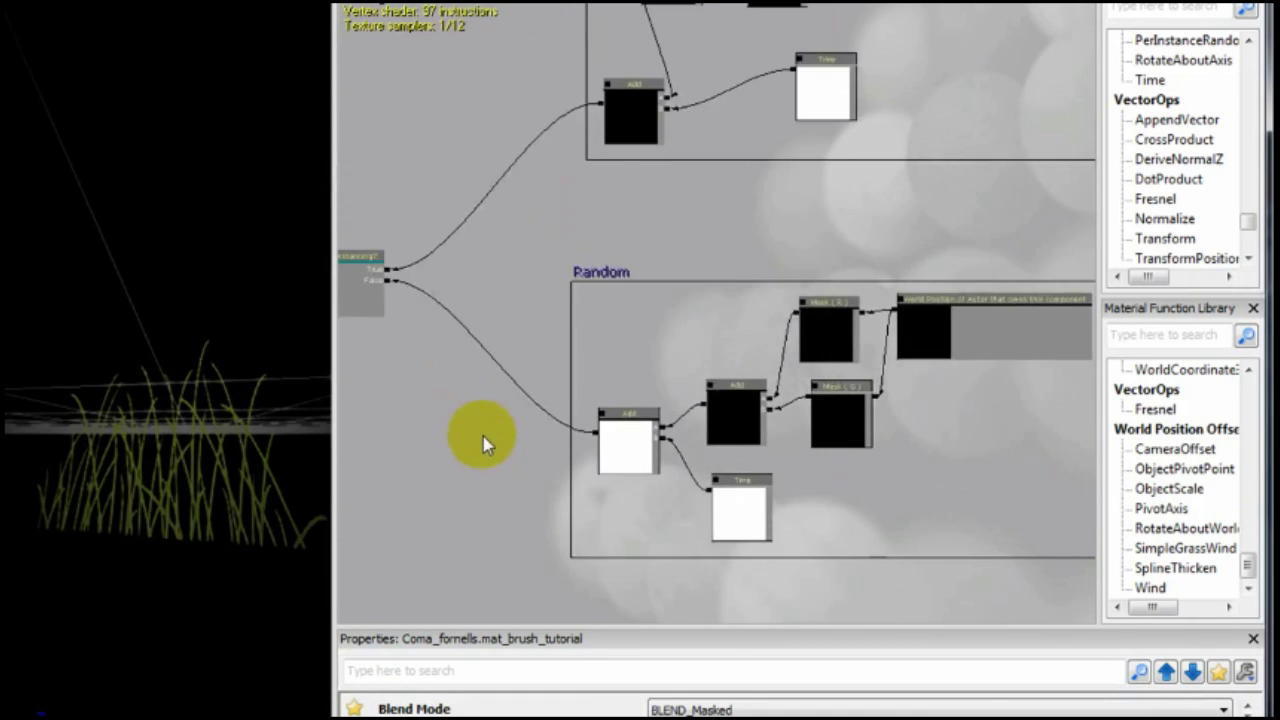
{"action": "scroll", "coordinate": [430, 370], "scroll_direction": "down", "scroll_amount": 1}
{"action": "left_click", "coordinate": [408, 352]}
{"action": "scroll", "coordinate": [408, 352], "scroll_direction": "up", "scroll_amount": 1}
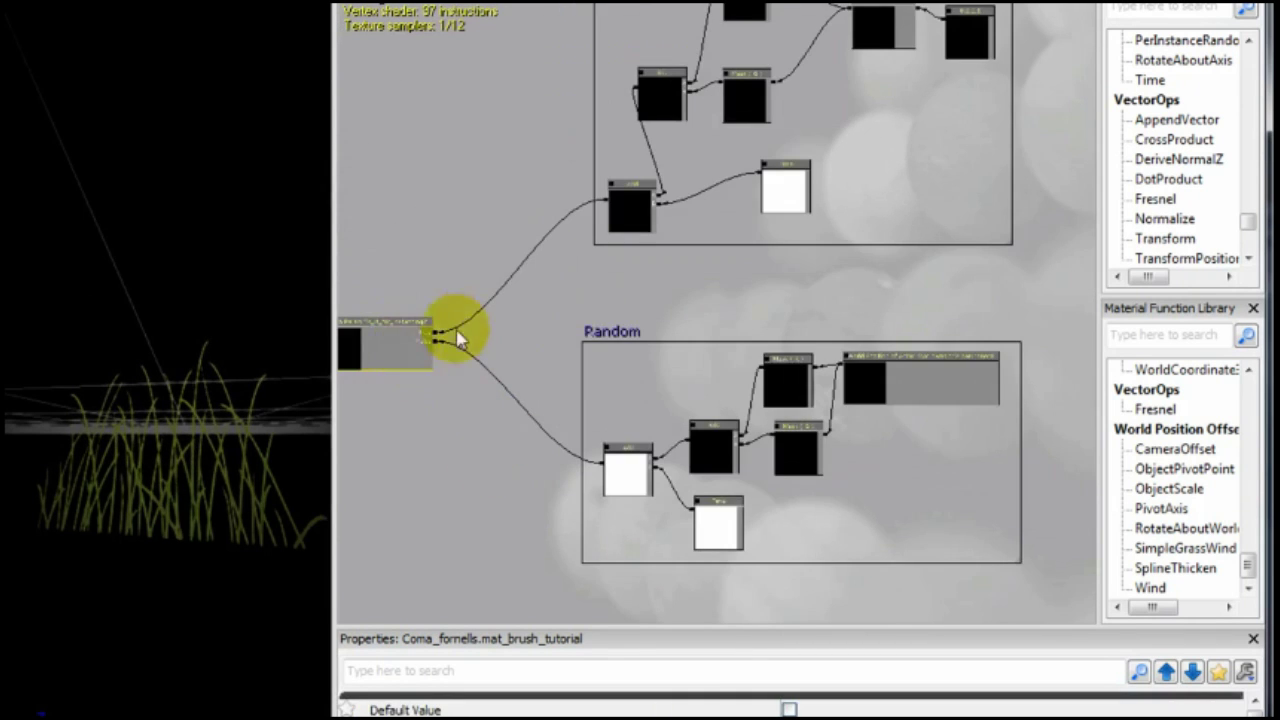
{"action": "left_click_drag", "start_coordinate": [423, 349], "coordinate": [478, 318]}
{"action": "left_click", "coordinate": [826, 365]}
{"action": "left_click", "coordinate": [549, 166]}
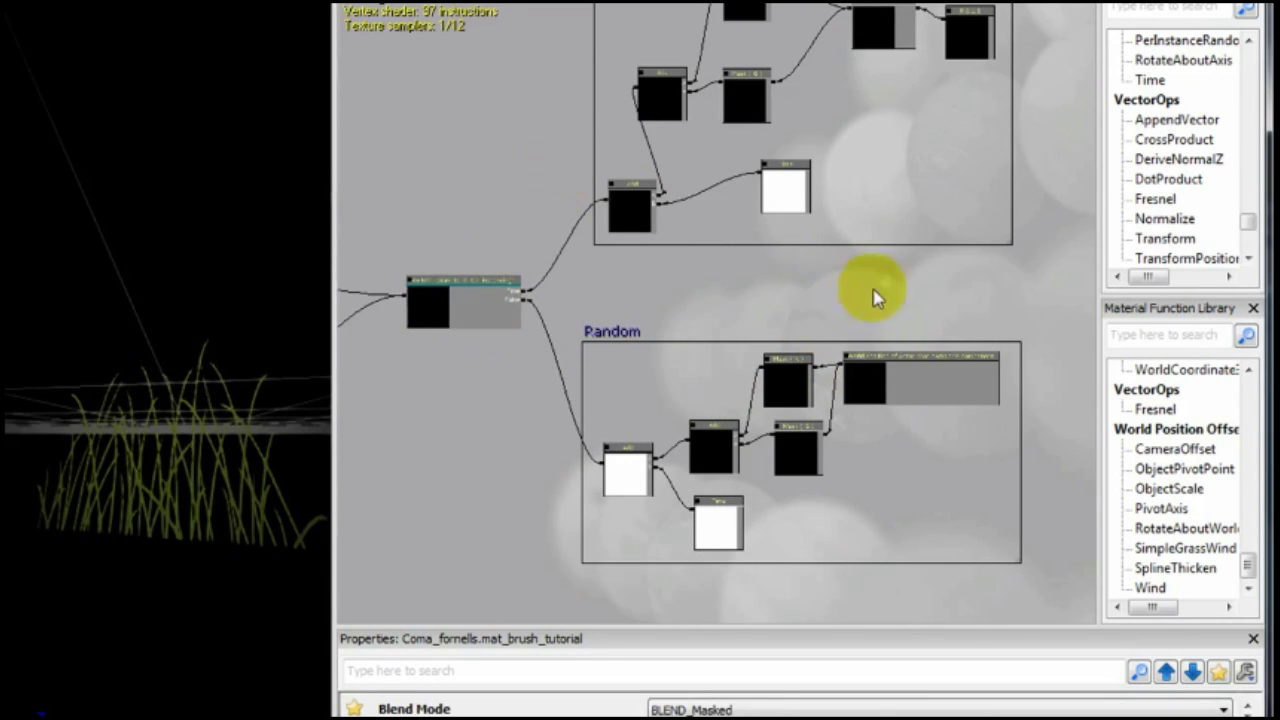
Compare the RANDOM_INSTANCING and Random groups as the two alternative sources of the Switch Param
{"action": "left_click_drag", "start_coordinate": [886, 286], "coordinate": [951, 289]}
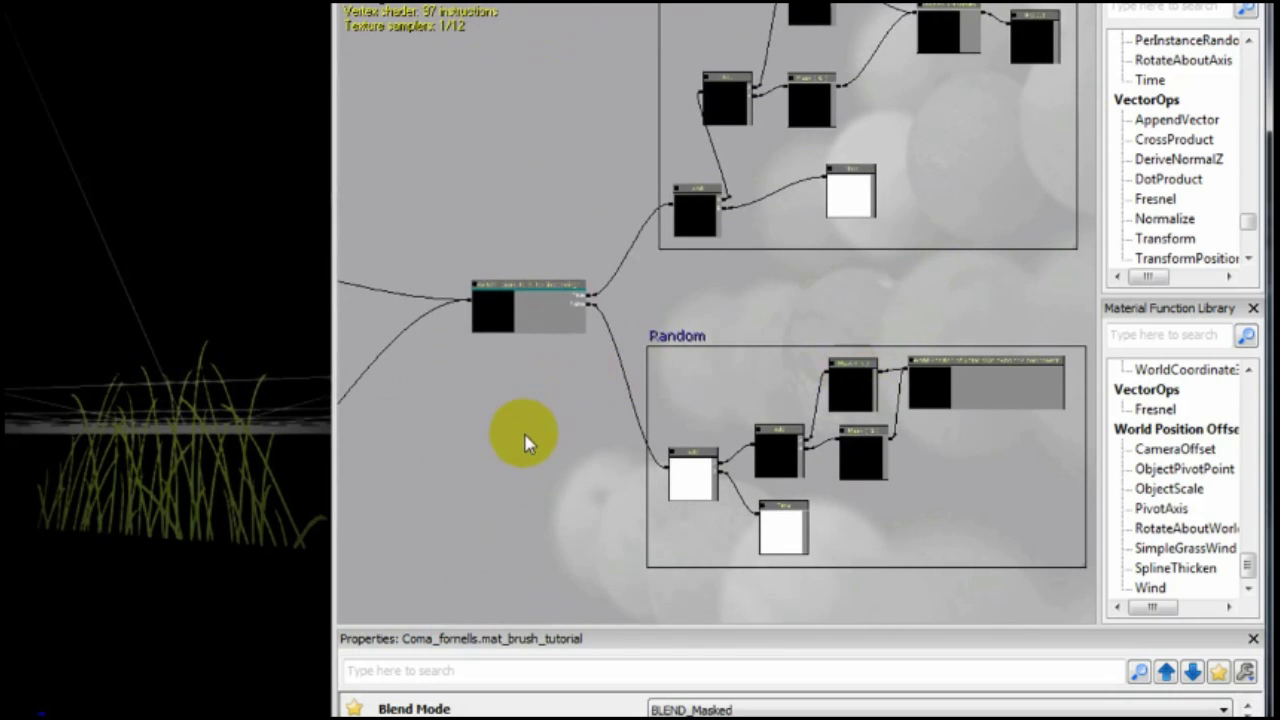
{"action": "scroll", "coordinate": [523, 437], "scroll_direction": "up", "scroll_amount": 2}
{"action": "scroll", "coordinate": [523, 437], "scroll_direction": "down", "scroll_amount": 4}
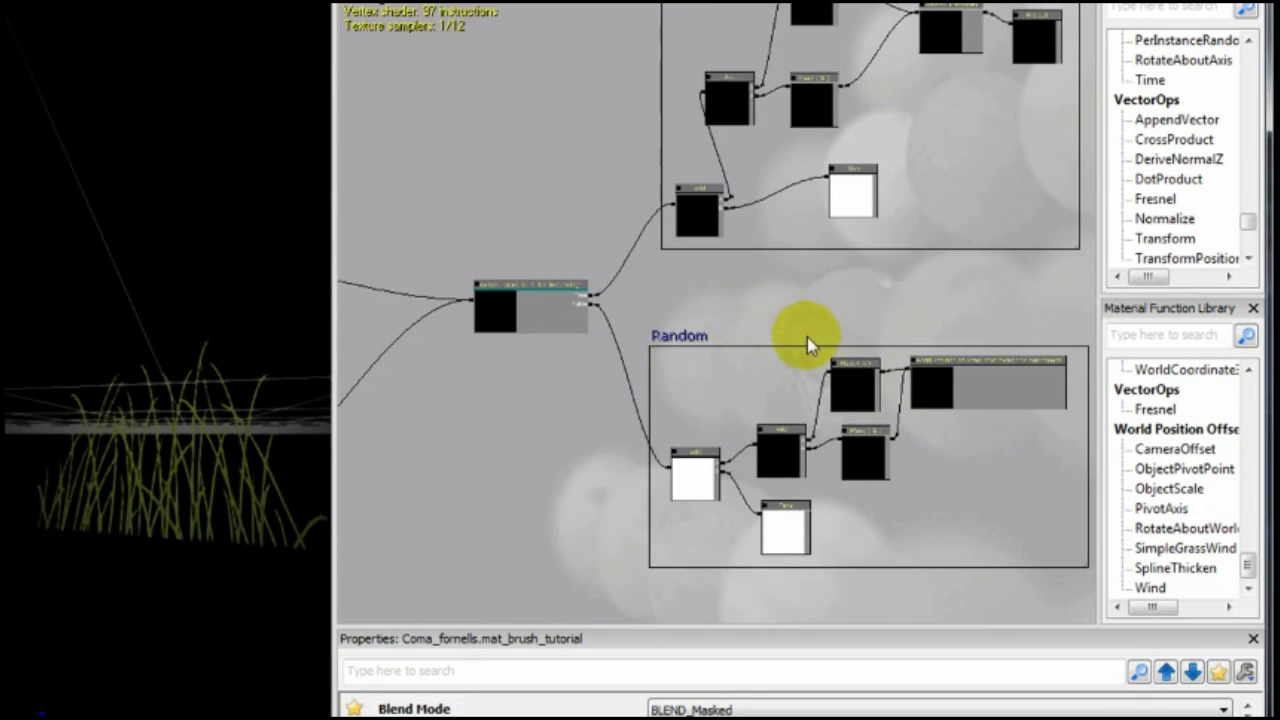
{"action": "left_click_drag", "start_coordinate": [902, 295], "coordinate": [632, 459]}
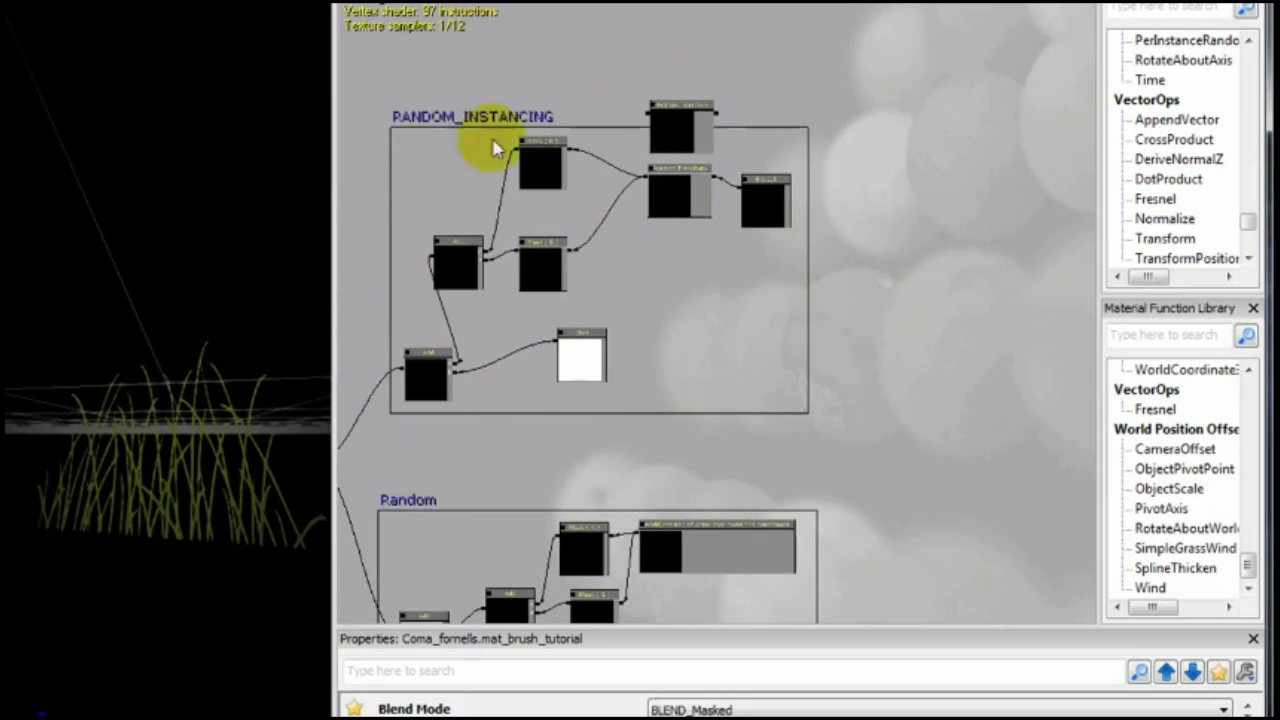
{"action": "left_click_drag", "start_coordinate": [444, 515], "coordinate": [623, 206]}
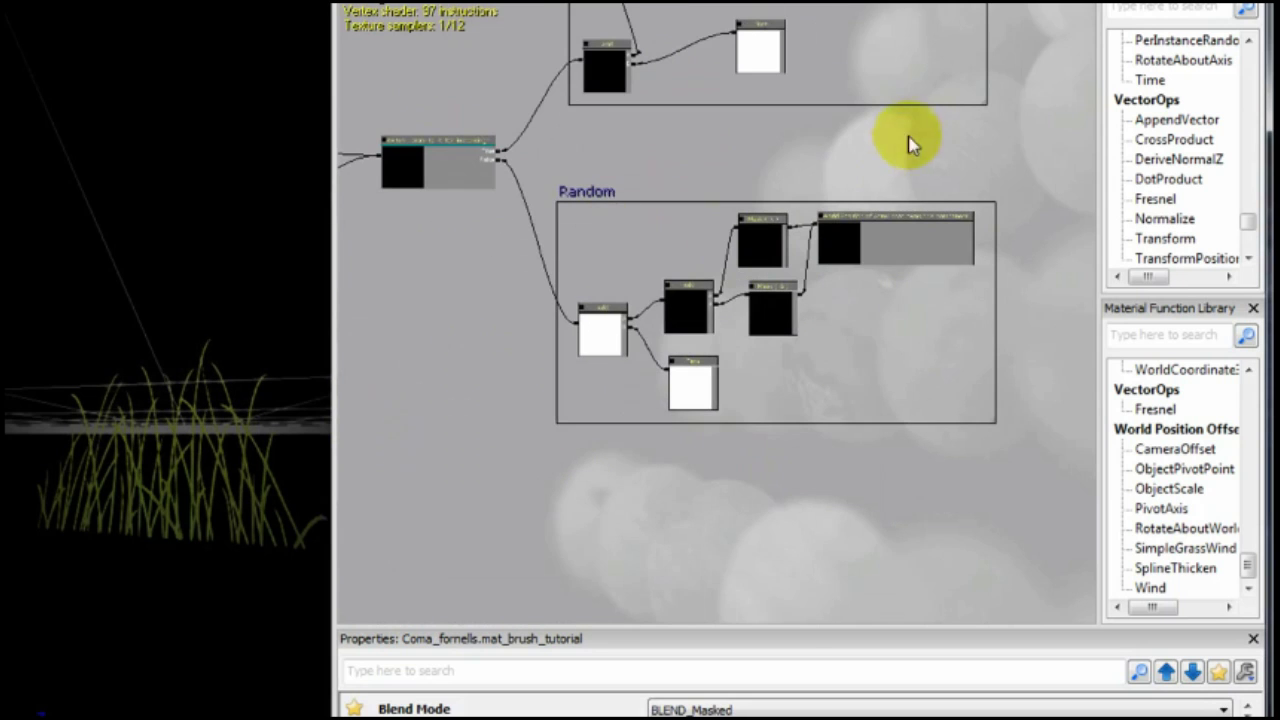
Inspect the Default Value option of the 'Is_it_for_instancing?' Switch Param
{"action": "left_click_drag", "start_coordinate": [408, 127], "coordinate": [547, 225]}
{"action": "scroll", "coordinate": [572, 251], "scroll_direction": "up", "scroll_amount": 6}
{"action": "left_click", "coordinate": [576, 270]}
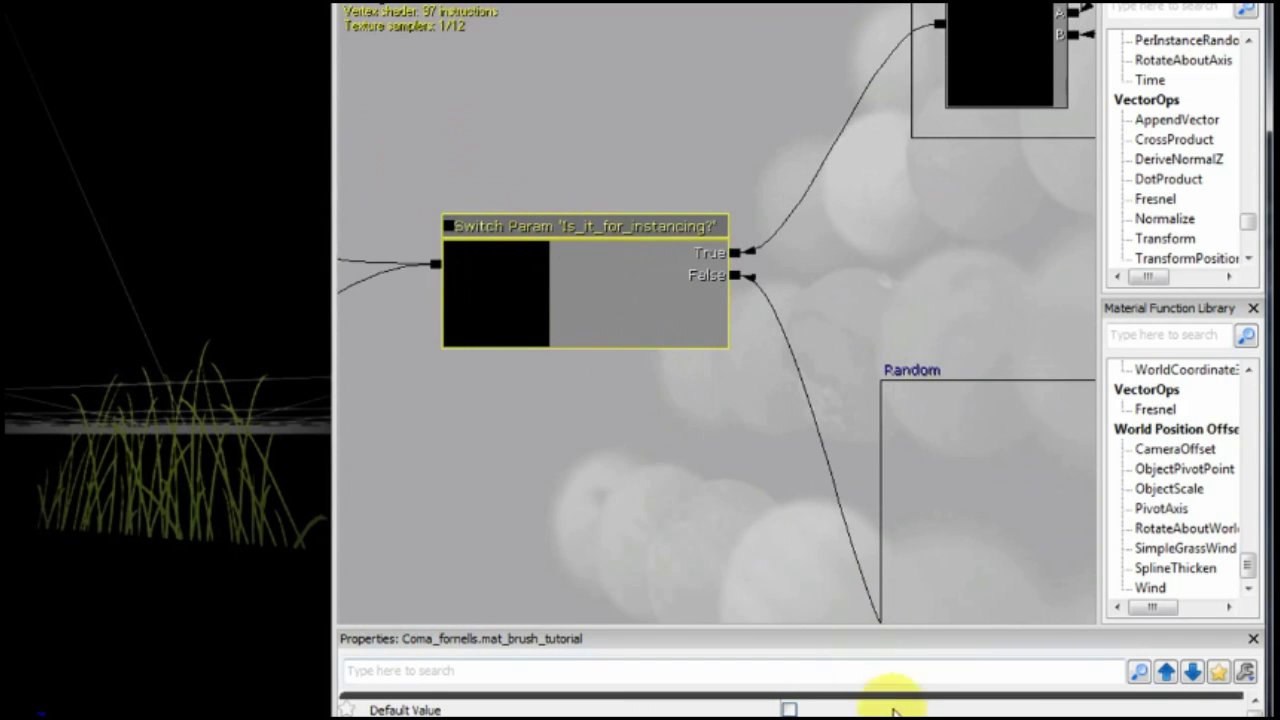
{"action": "left_click", "coordinate": [658, 490]}
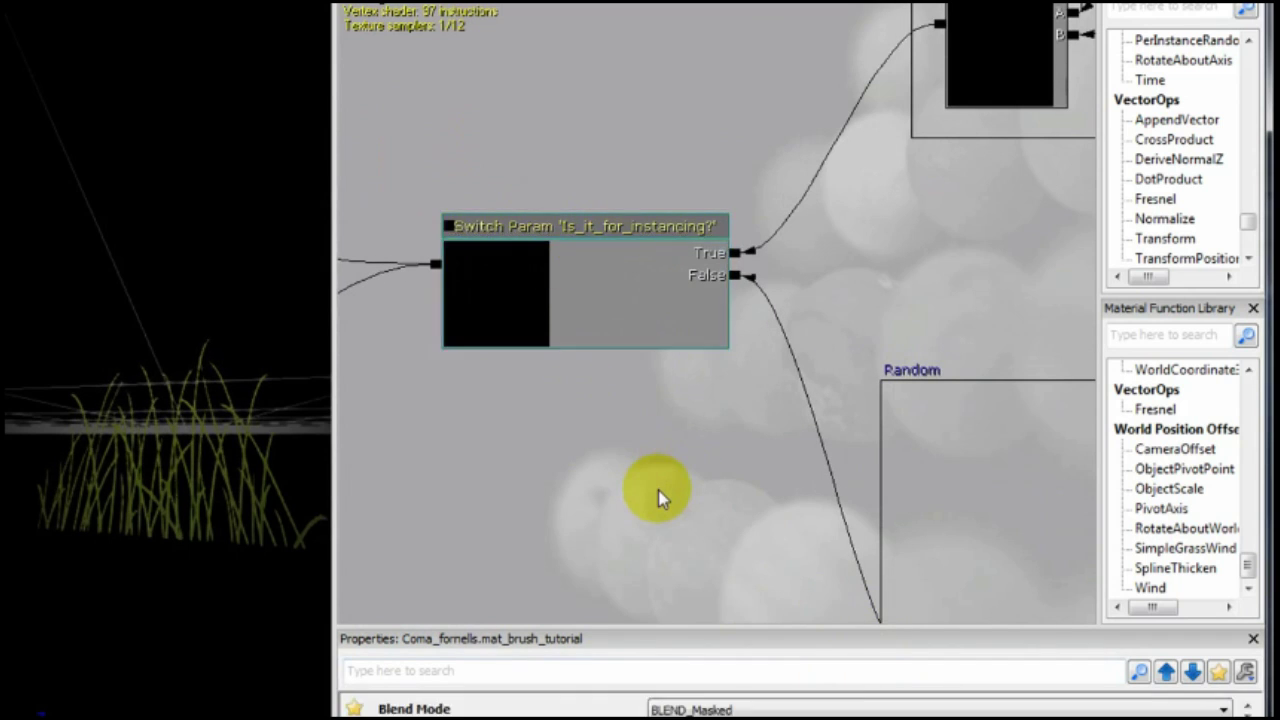
Review the Random group's node chain and its connection to the Switch Param's False input
{"action": "scroll", "coordinate": [965, 368], "scroll_direction": "down", "scroll_amount": 2}
{"action": "left_click_drag", "start_coordinate": [1035, 314], "coordinate": [587, 277]}
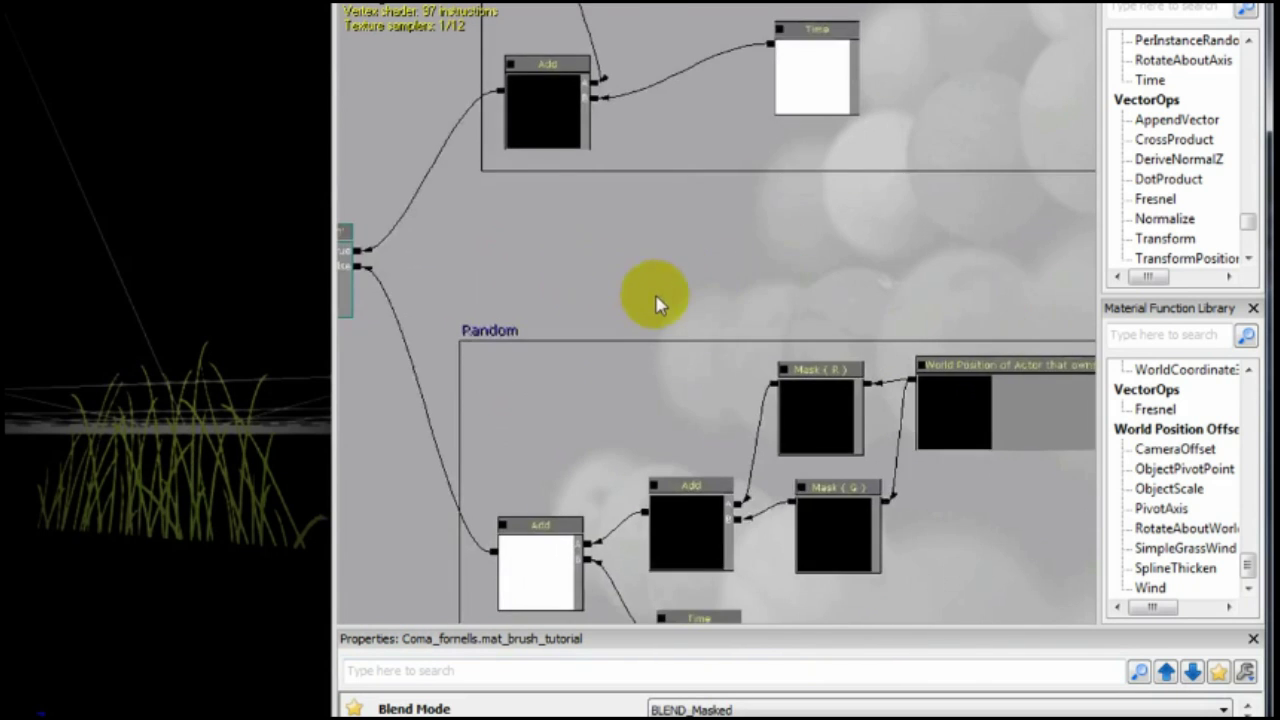
{"action": "scroll", "coordinate": [656, 293], "scroll_direction": "down", "scroll_amount": 3}
{"action": "left_click_drag", "start_coordinate": [779, 297], "coordinate": [609, 202]}
{"action": "scroll", "coordinate": [665, 278], "scroll_direction": "up", "scroll_amount": 3}
{"action": "scroll", "coordinate": [665, 278], "scroll_direction": "down", "scroll_amount": 3}
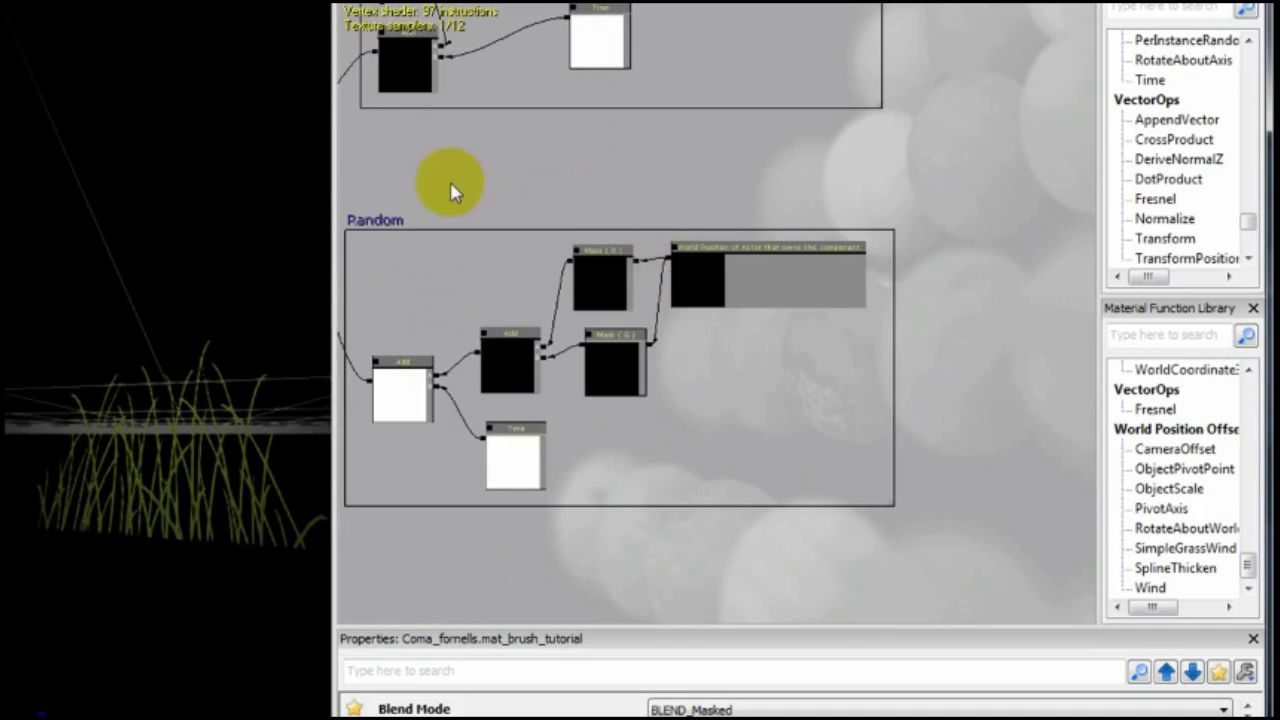
{"action": "left_click_drag", "start_coordinate": [453, 181], "coordinate": [603, 211]}
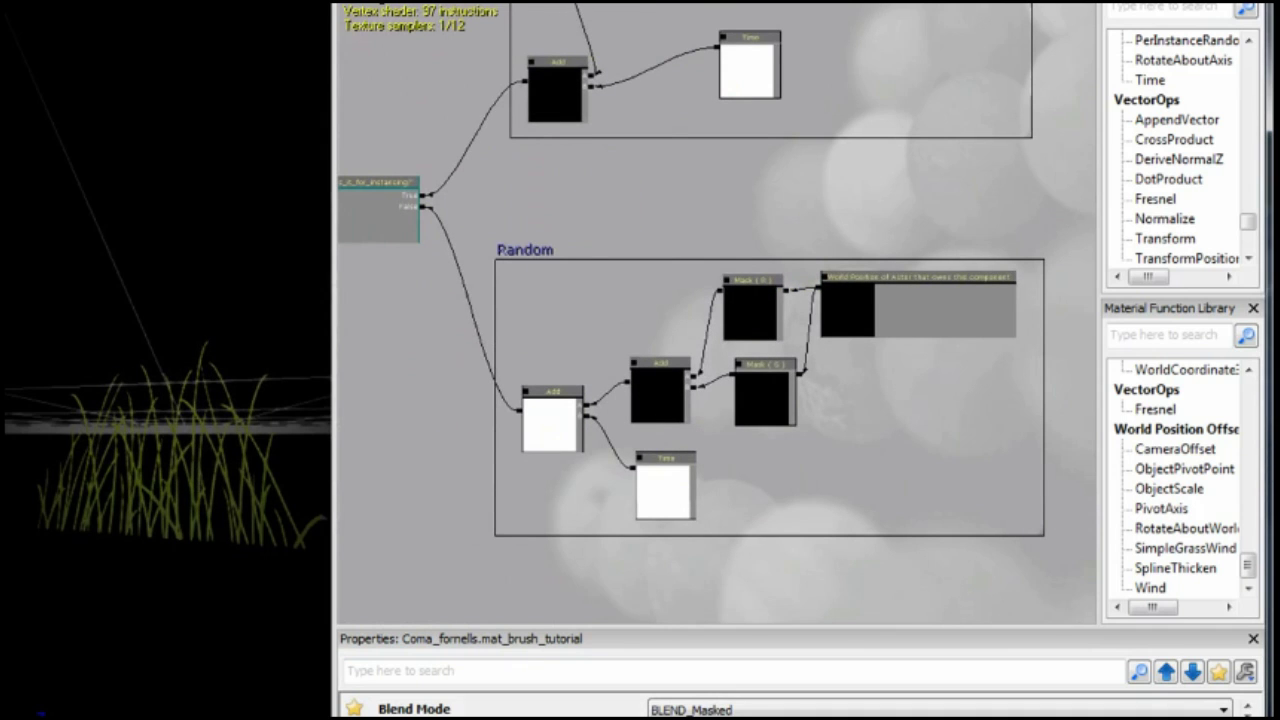
Close the mat_brush_tutorial material without applying its changes and close the Content Browser
{"action": "left_click", "coordinate": [1247, 2]}
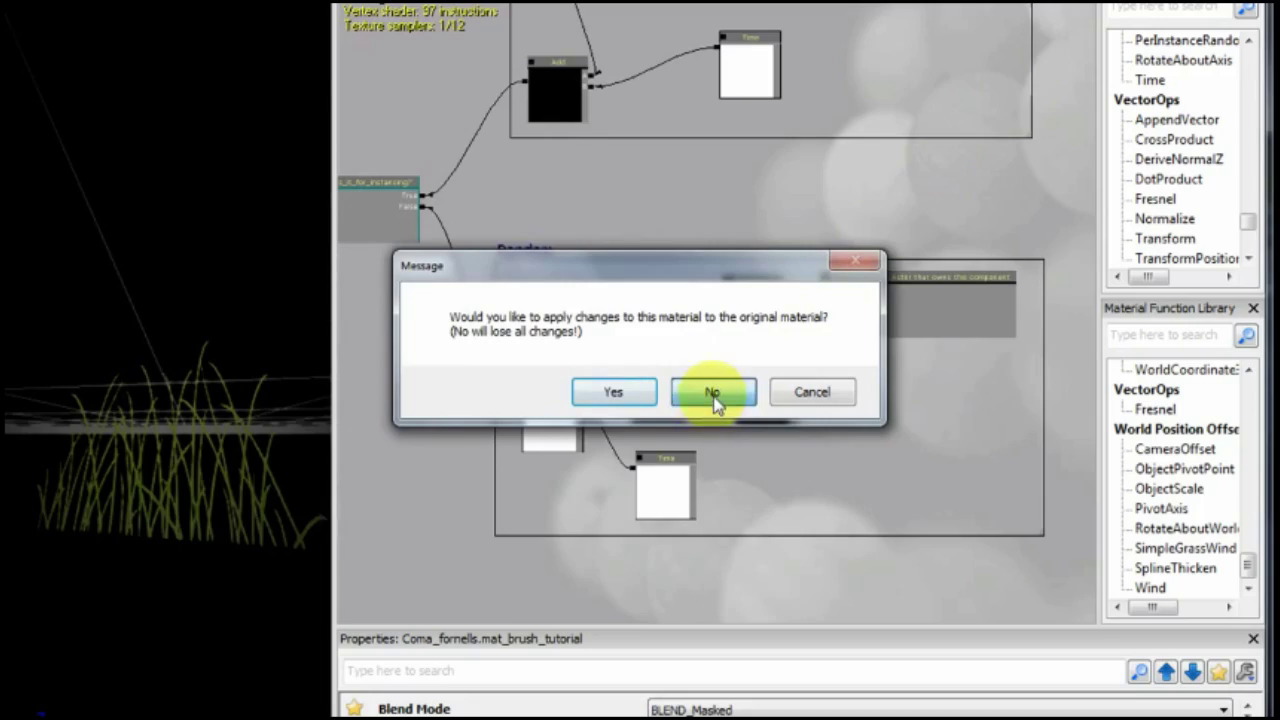
{"action": "left_click", "coordinate": [712, 393]}
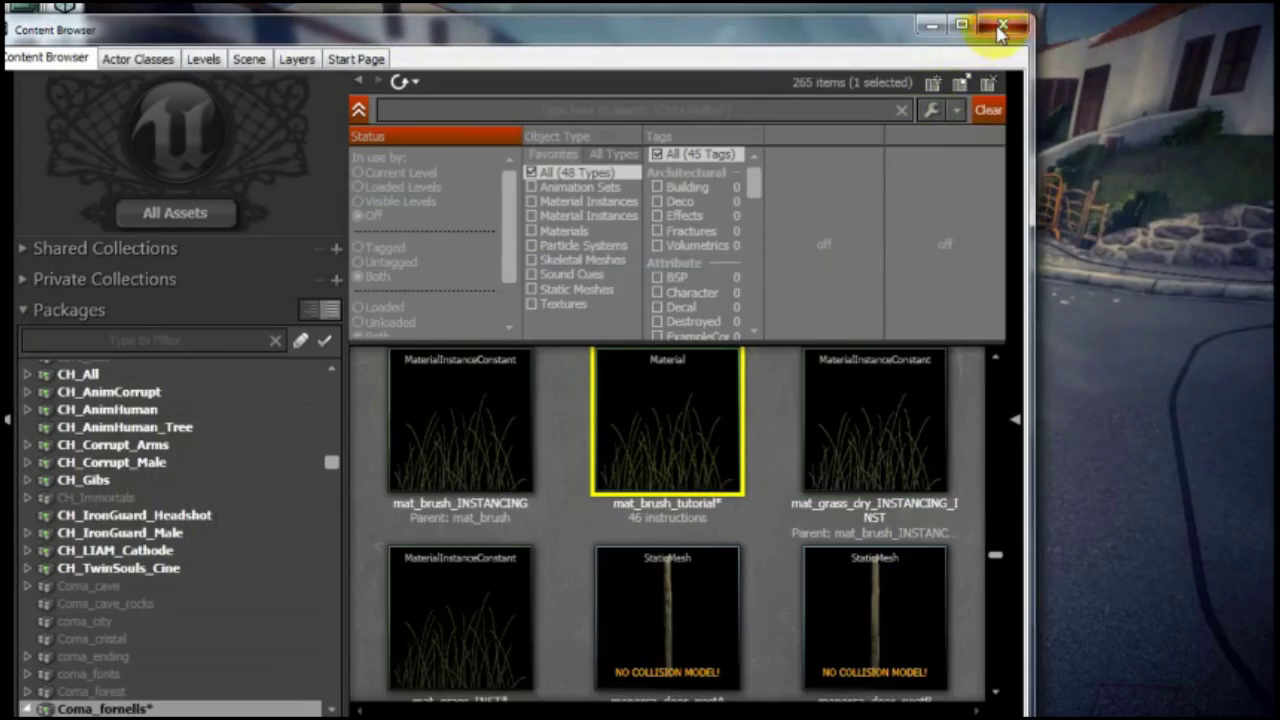
{"action": "left_click", "coordinate": [998, 33]}
Raise the leafy bush above the road, place a duplicate of it directly above, and deselect the copy
{"action": "left_click", "coordinate": [718, 544]}
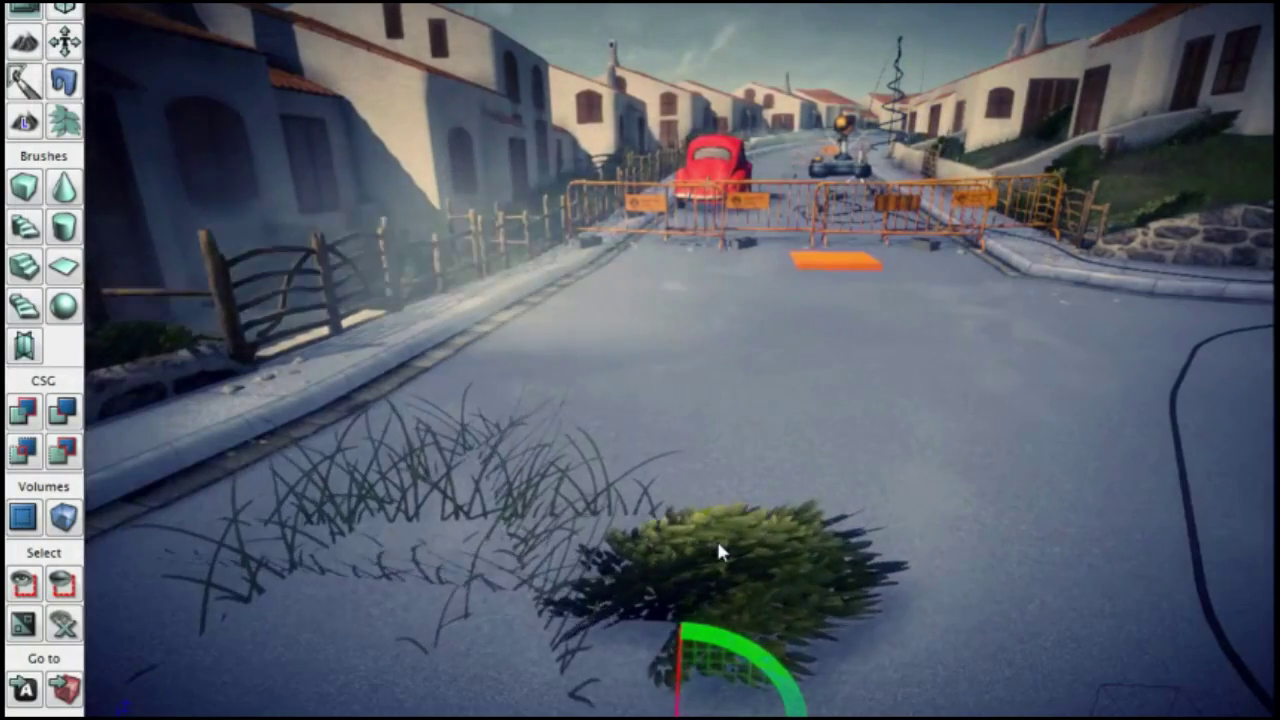
{"action": "scroll", "coordinate": [766, 554], "scroll_direction": "down", "scroll_amount": 5}
{"action": "key", "text": "space"}
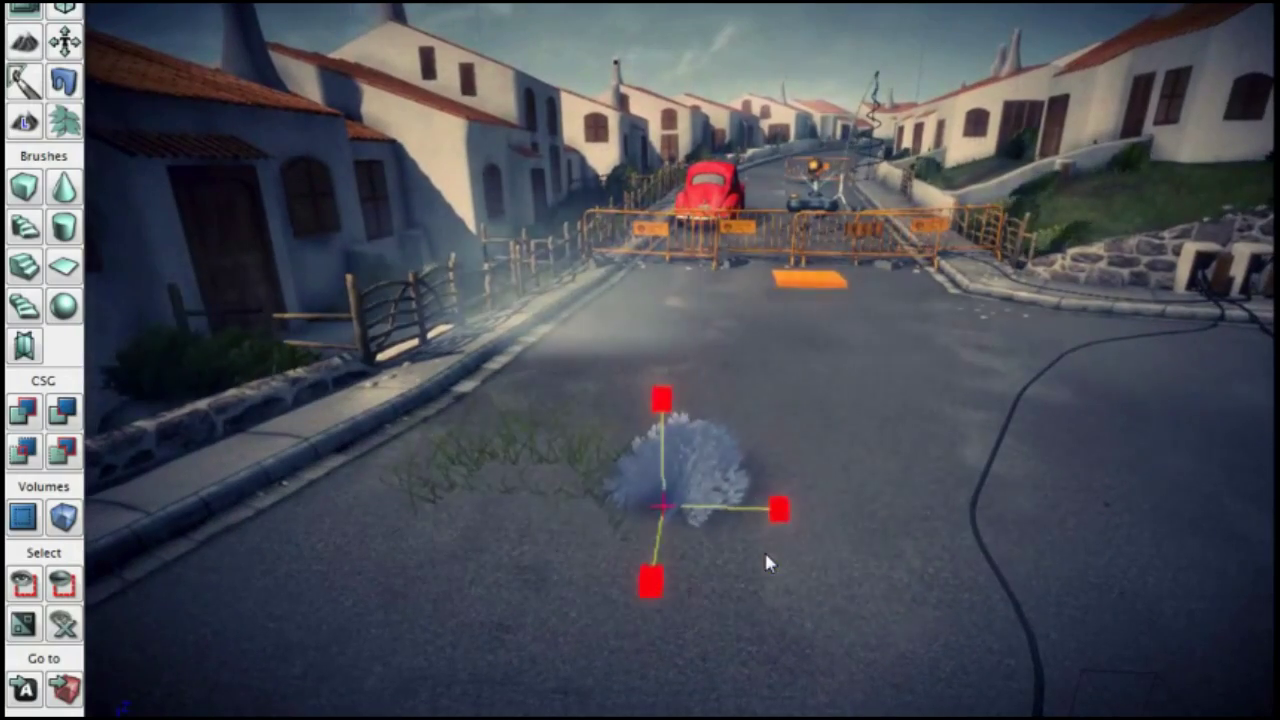
{"action": "key", "text": "space"}
{"action": "scroll", "coordinate": [714, 524], "scroll_direction": "up", "scroll_amount": 5}
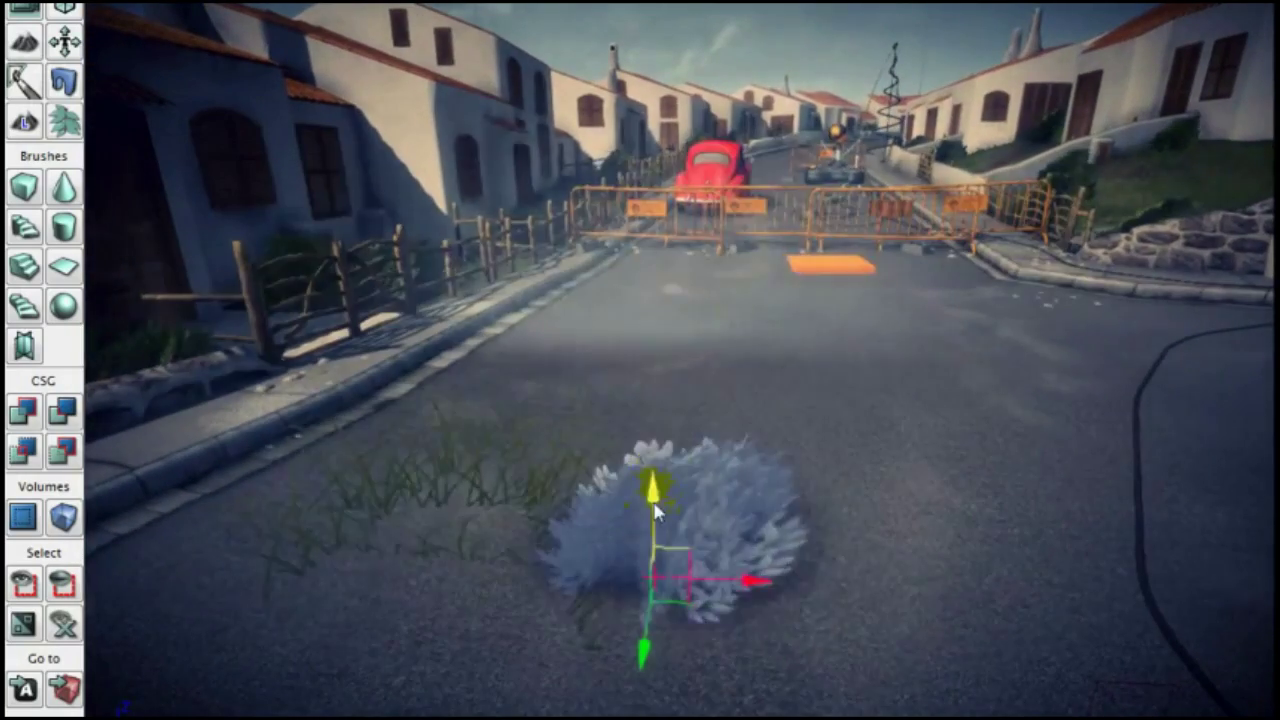
{"action": "left_click_drag", "start_coordinate": [655, 510], "coordinate": [623, 80]}
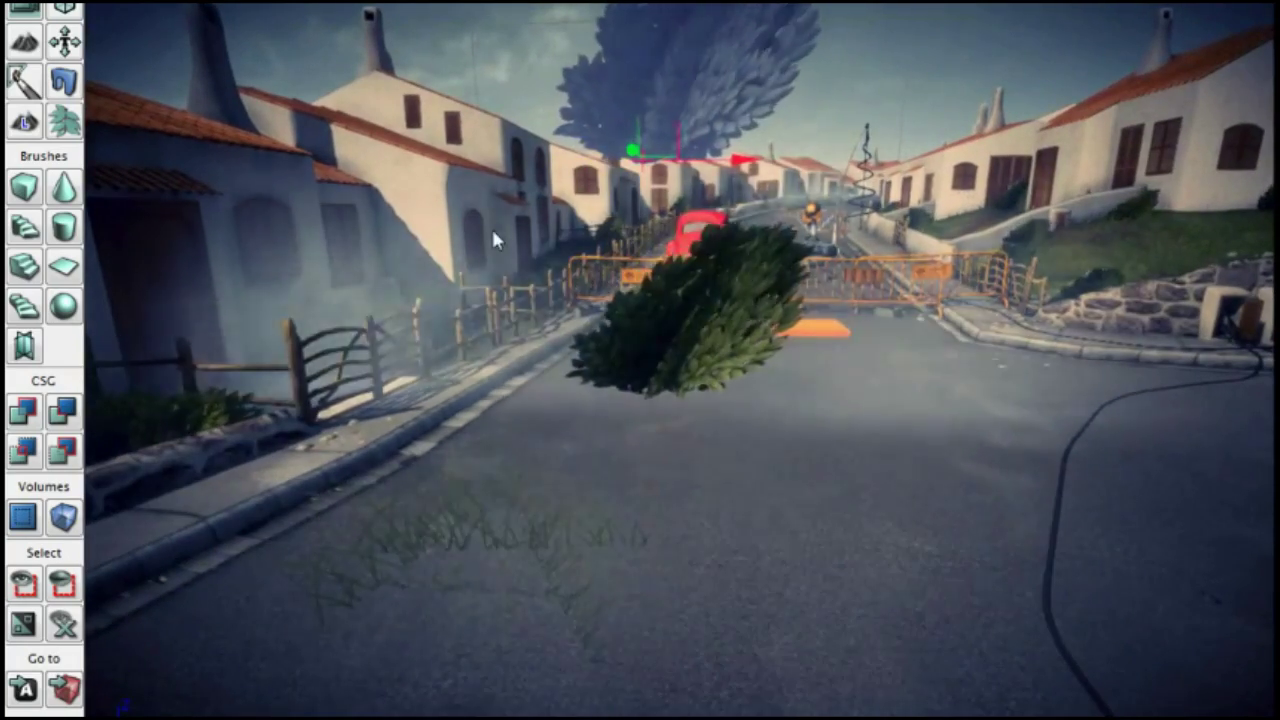
{"action": "left_click", "coordinate": [493, 230]}
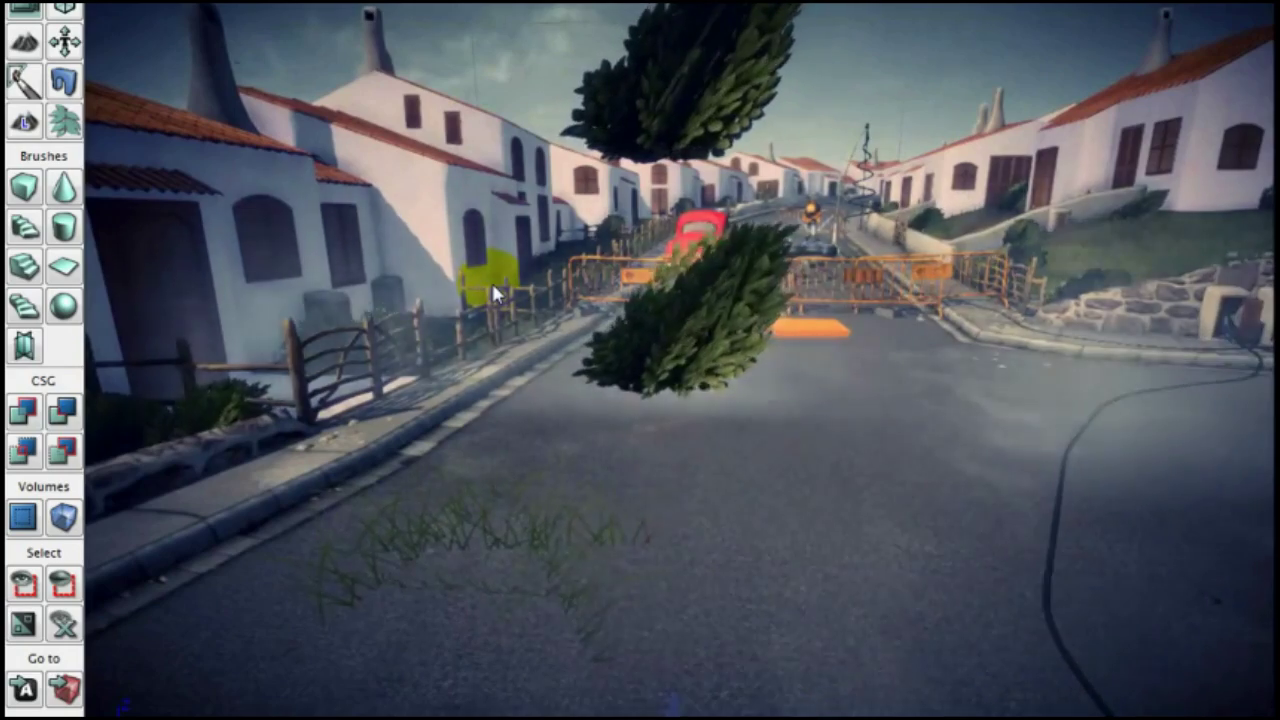
Compare the wind movement of the two bushes stacked above the road
{"action": "mouse_move", "coordinate": [493, 285]}
{"action": "right_mouse_down"}
{"action": "mouse_move", "coordinate": [485, 181]}
{"action": "mouse_move", "coordinate": [491, 280]}
{"action": "right_mouse_up"}
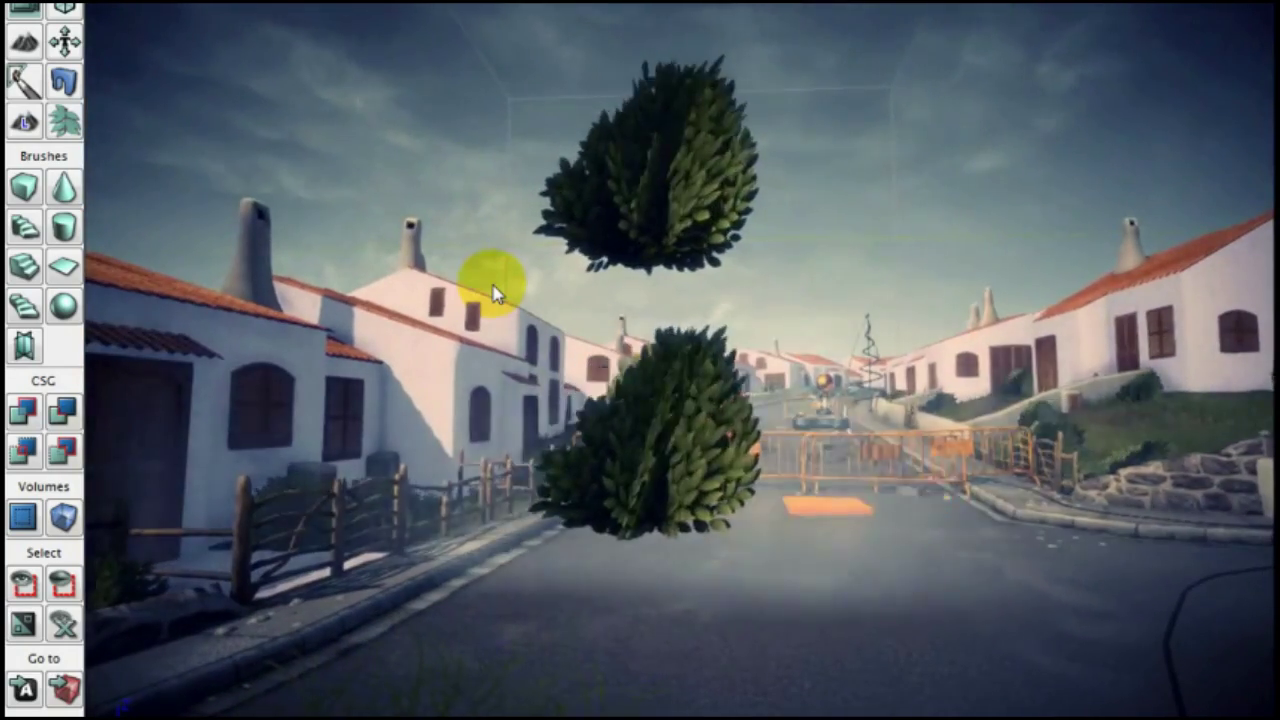
{"action": "left_click_drag", "start_coordinate": [493, 290], "coordinate": [496, 280]}
{"action": "left_click_drag", "start_coordinate": [795, 355], "coordinate": [661, 411]}
{"action": "scroll", "coordinate": [660, 404], "scroll_direction": "up", "scroll_amount": 2}
{"action": "left_click_drag", "start_coordinate": [630, 218], "coordinate": [624, 236]}
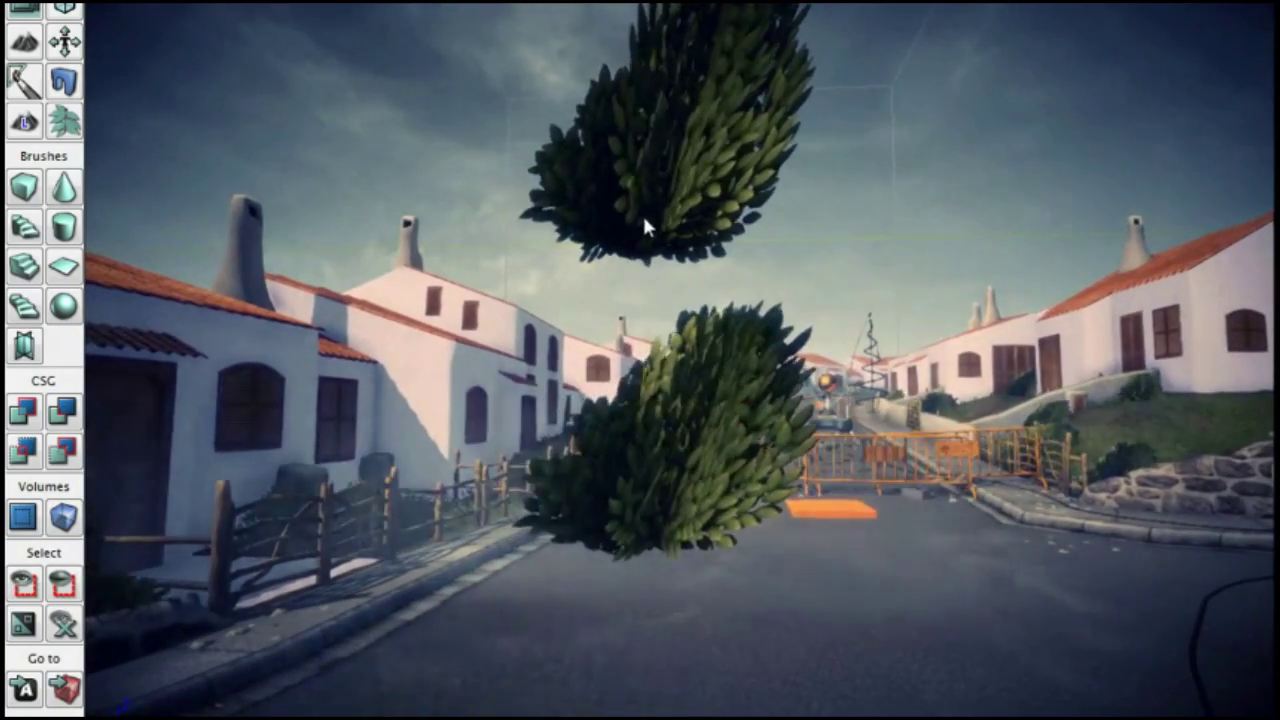
Delete both floating bushes from the street scene
{"action": "left_click", "coordinate": [643, 221]}
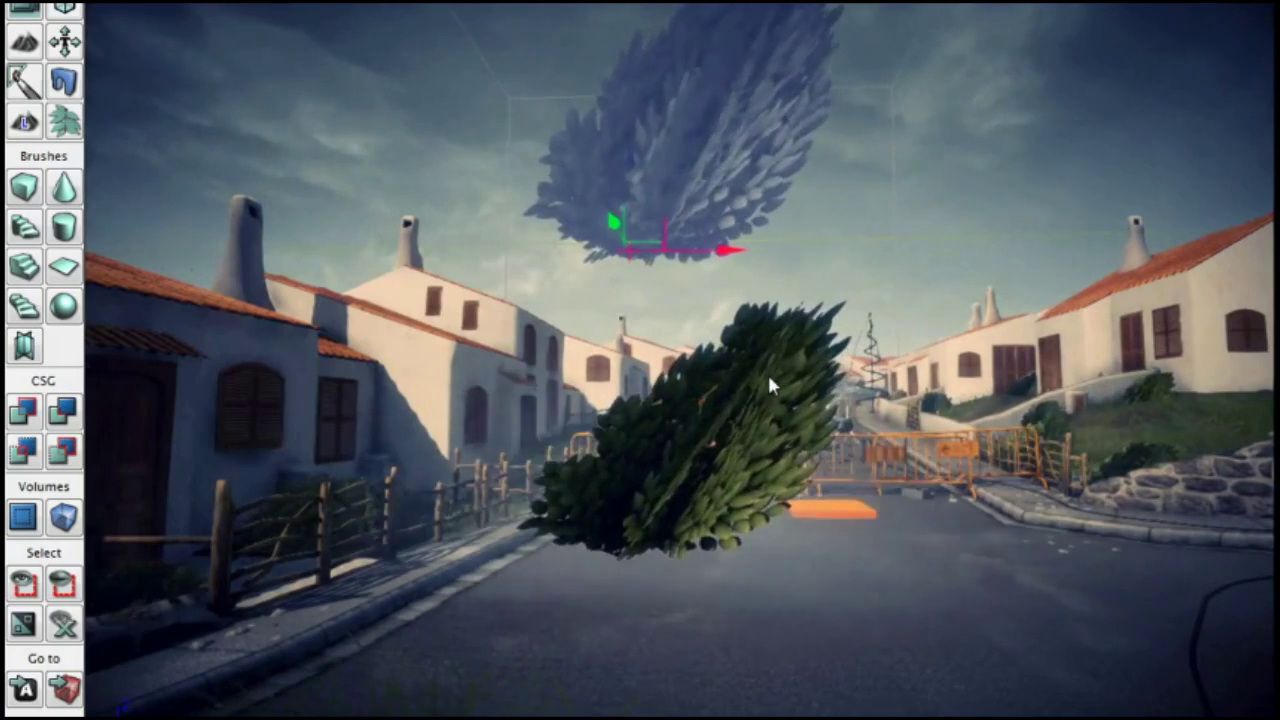
{"action": "key", "text": "Delete"}
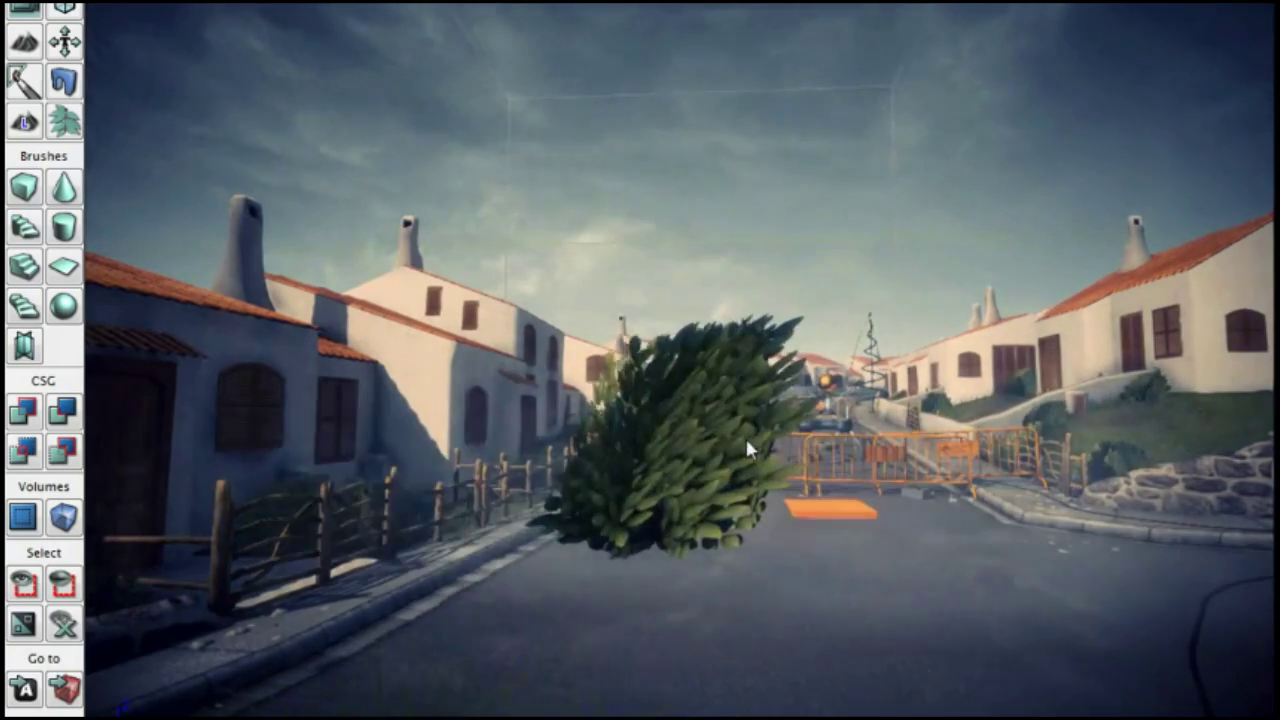
{"action": "left_click", "coordinate": [746, 447]}
{"action": "key", "text": "Delete"}
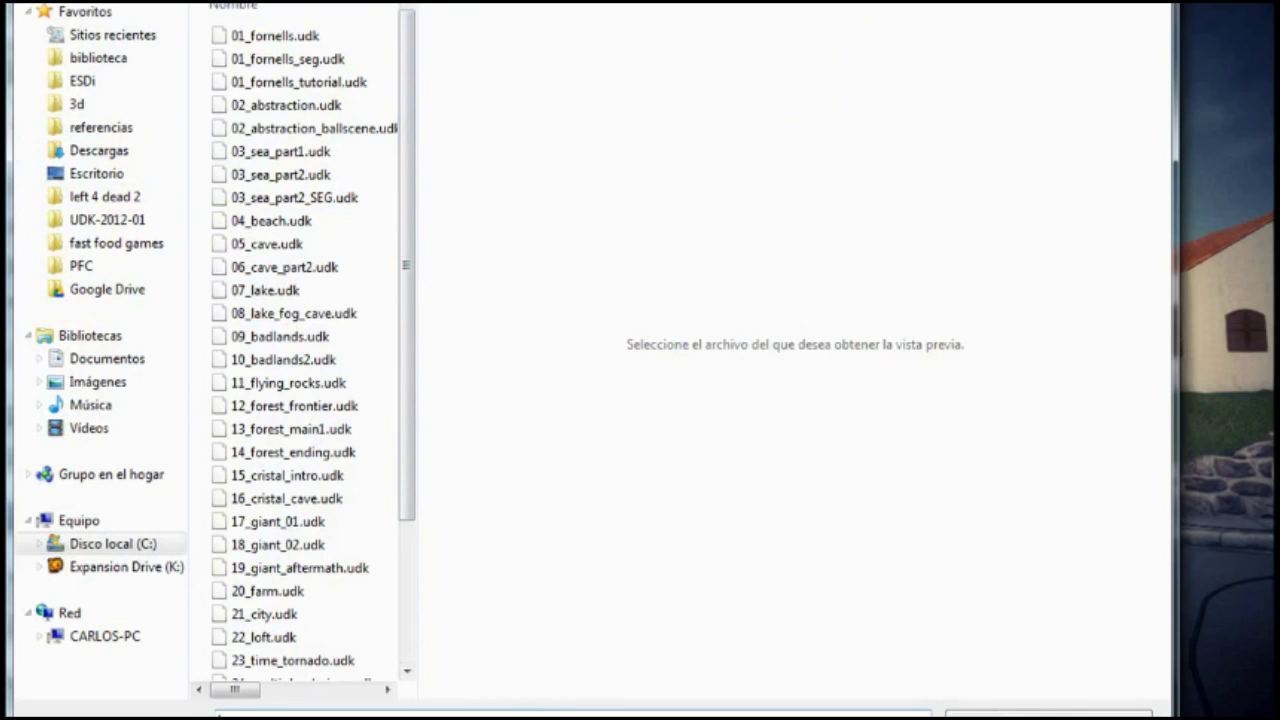
Open the FoliageMap level from the Showcases maps folder
{"action": "key", "text": "alt+Left"}
{"action": "double_click", "coordinate": [272, 80]}
{"action": "key", "text": "BackSpace"}
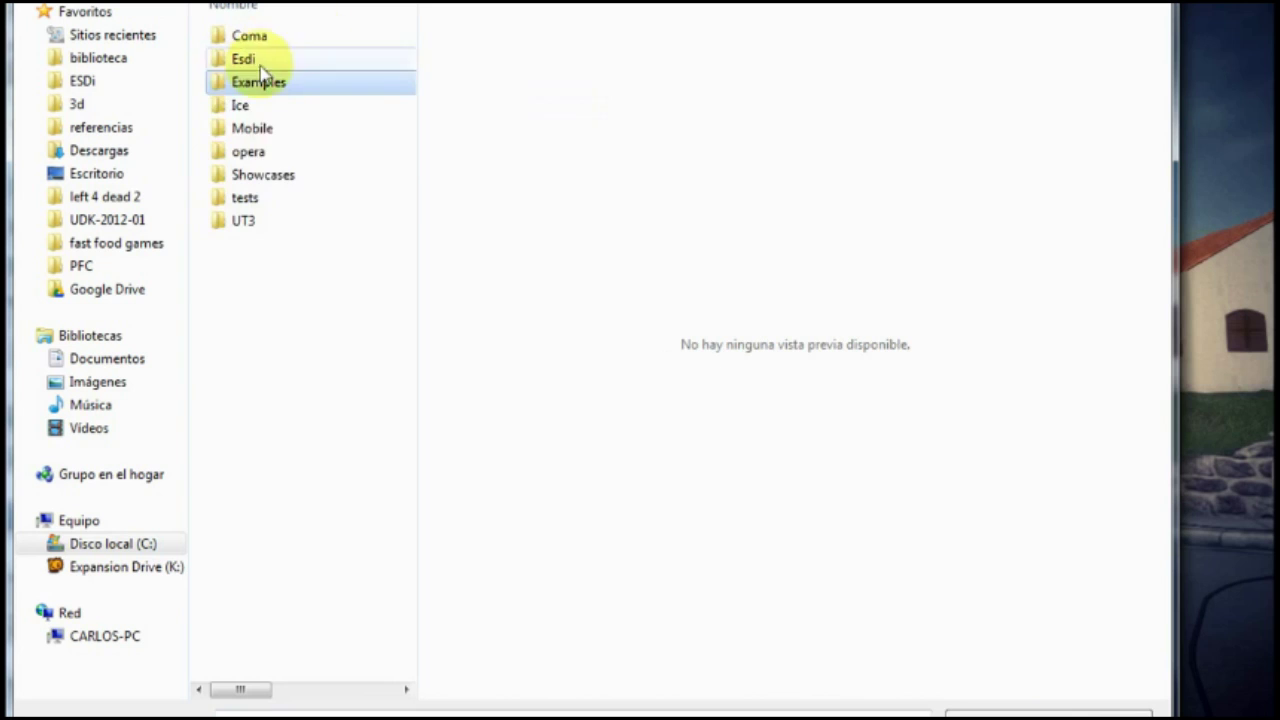
{"action": "double_click", "coordinate": [279, 174]}
{"action": "double_click", "coordinate": [292, 41]}
{"action": "left_click", "coordinate": [982, 640]}
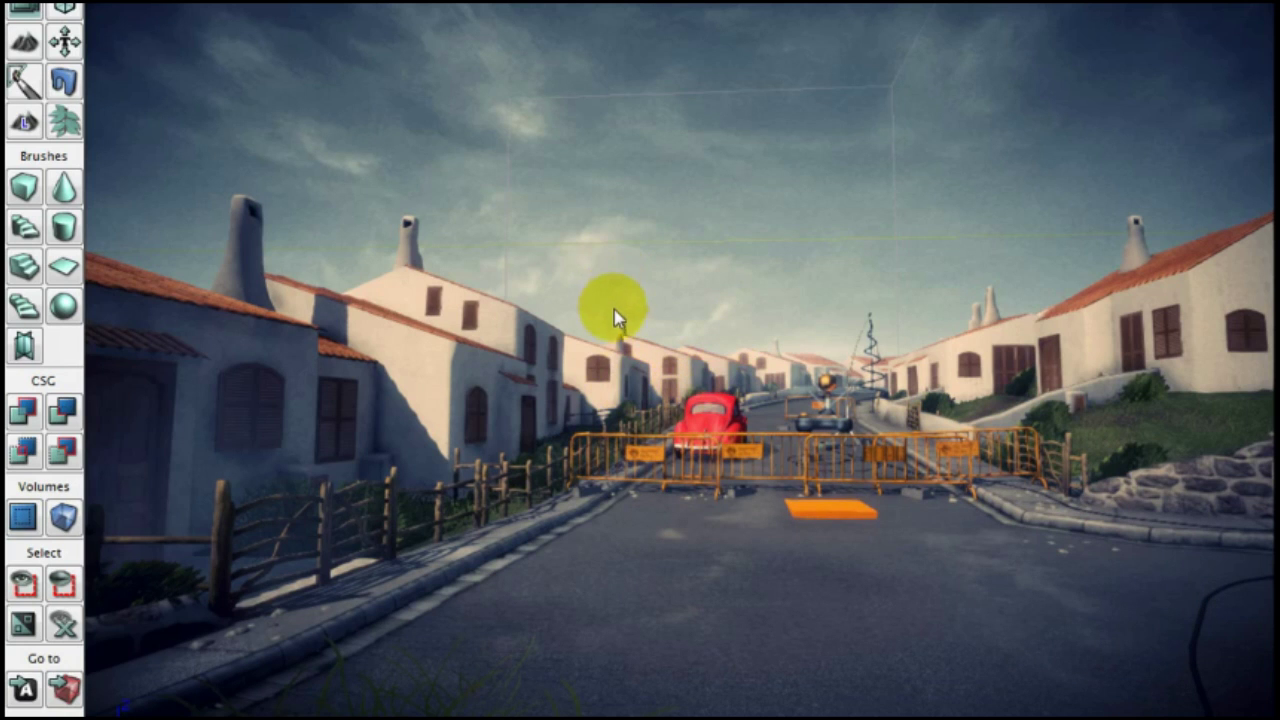
Examine the grass and plants moving in the wind around the jungle clearing
{"action": "right_click", "coordinate": [742, 333]}
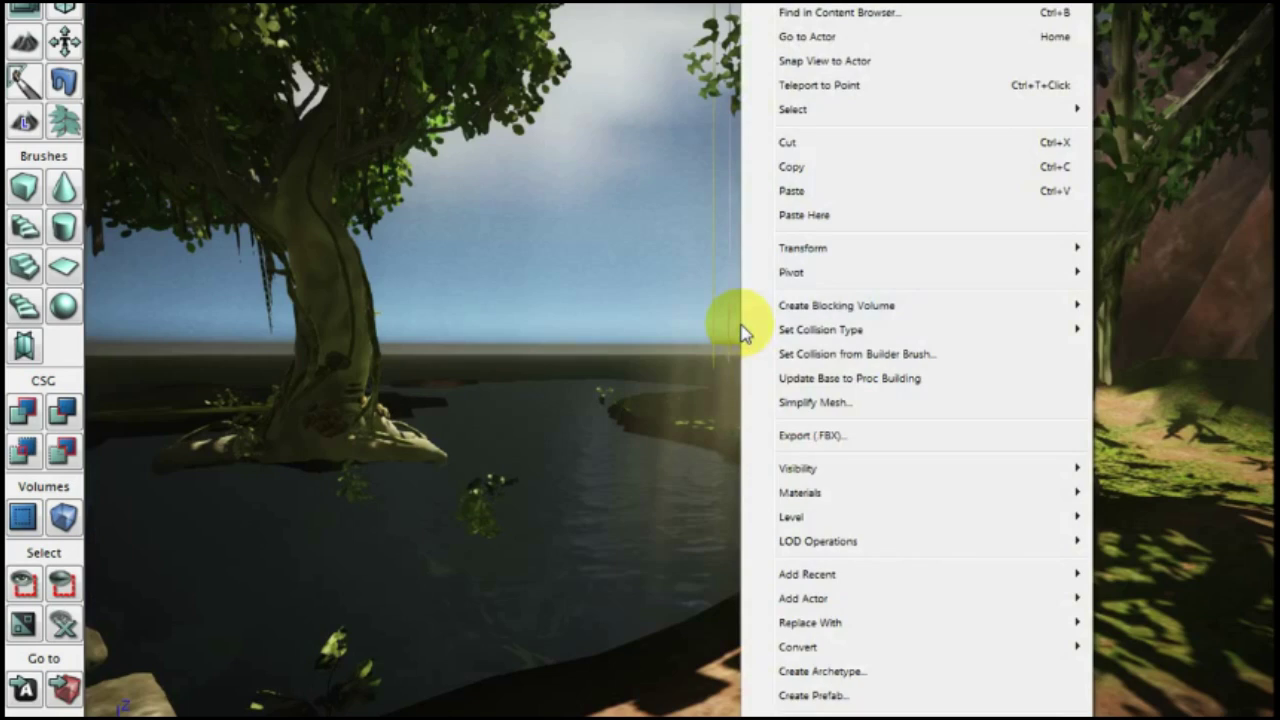
{"action": "left_click", "coordinate": [500, 328]}
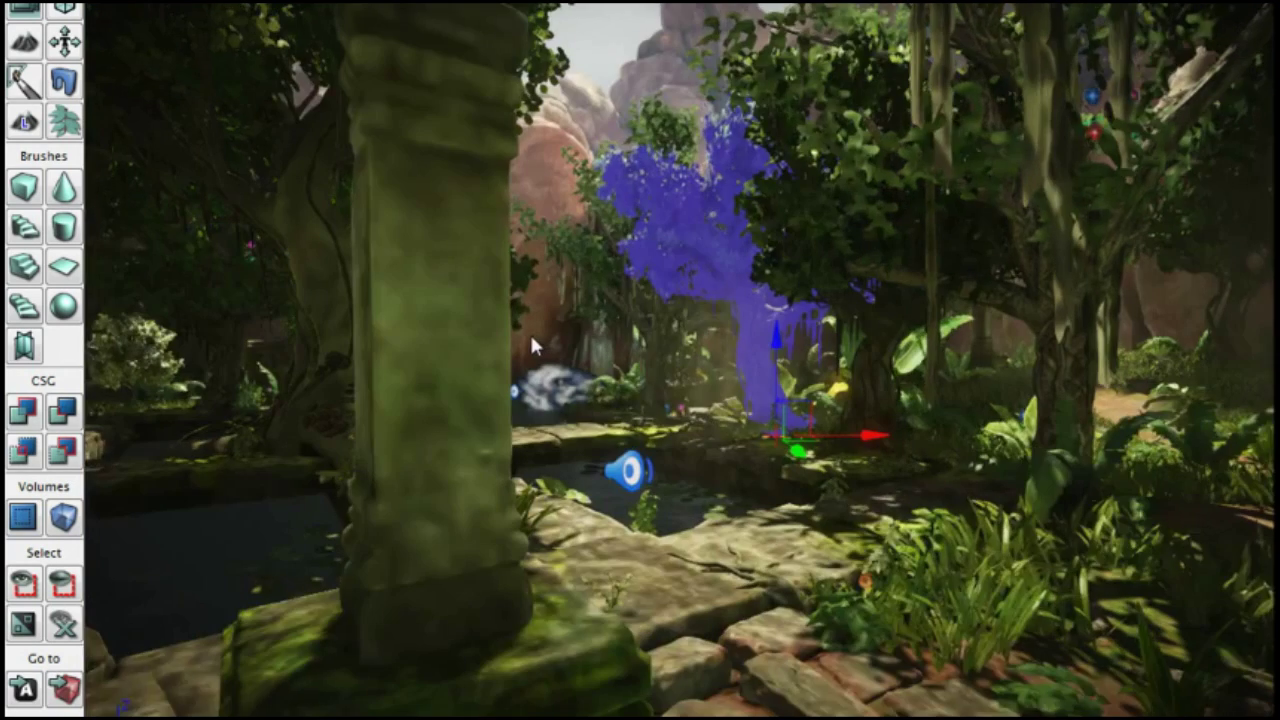
{"action": "key", "text": "w"}
{"action": "right_click_drag", "start_coordinate": [531, 338], "coordinate": [784, 498]}
{"action": "key", "text": "w"}
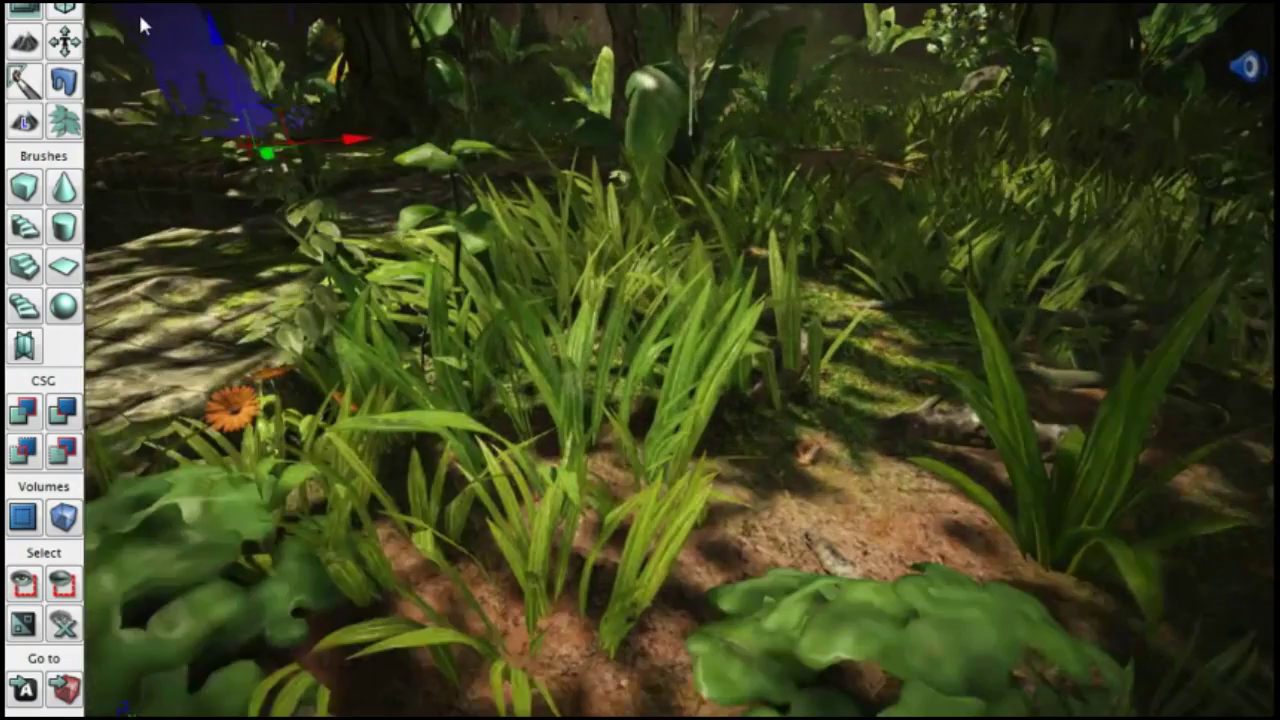
{"action": "scroll", "coordinate": [140, 20], "scroll_direction": "up", "scroll_amount": 1}
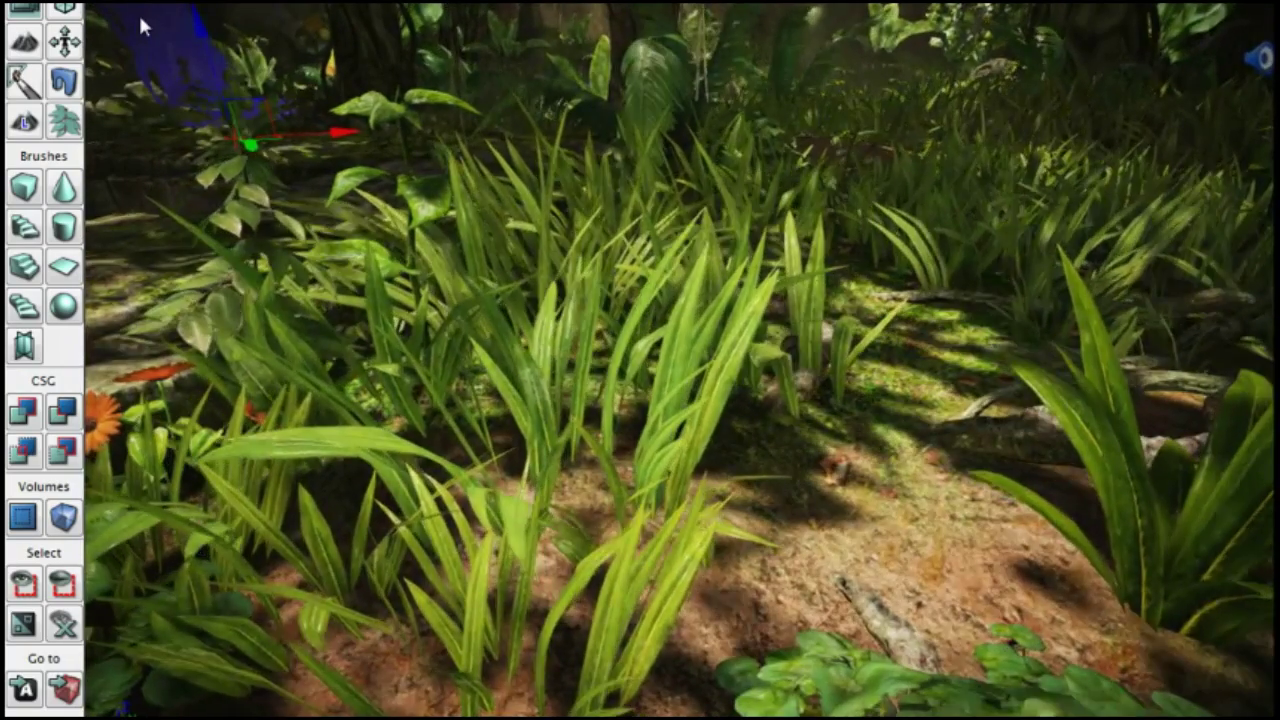
{"action": "key", "text": "Up"}
Open the properties of the broad-leaved plant beside the grass, search them for "mat", and clear the search
{"action": "double_click", "coordinate": [1134, 470]}
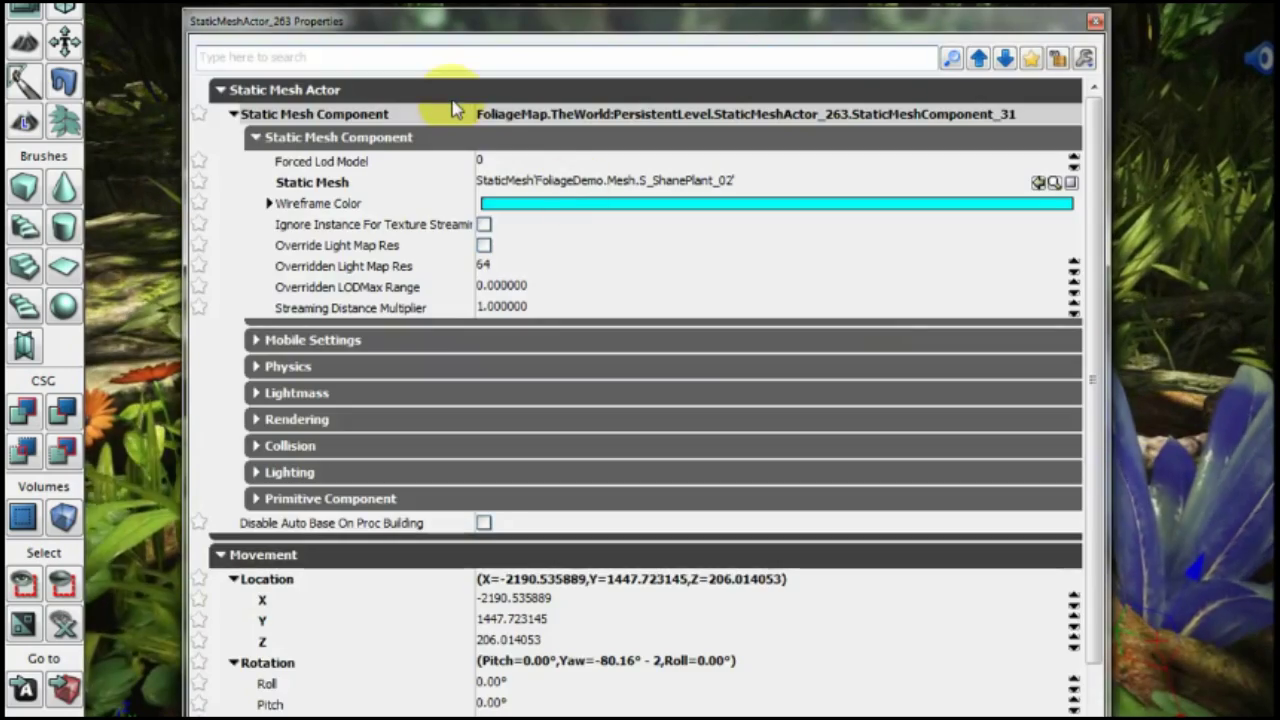
{"action": "left_click", "coordinate": [455, 57]}
{"action": "type", "text": "mat"}
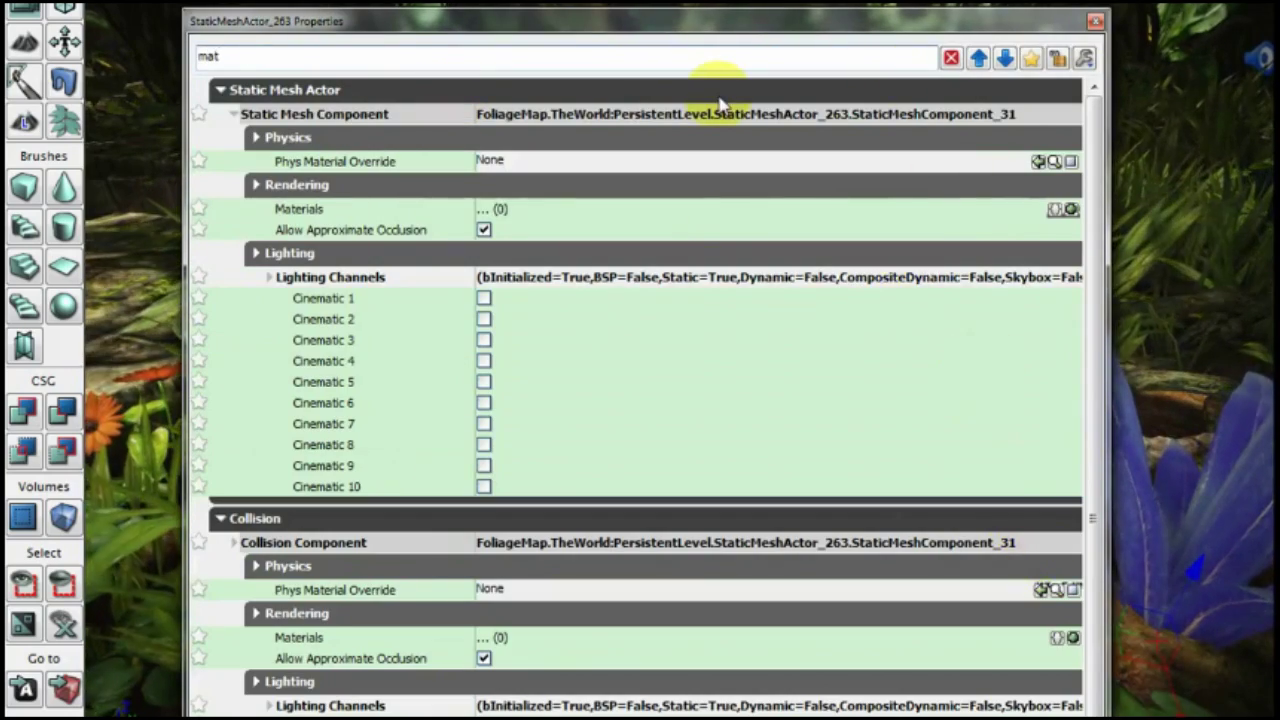
{"action": "key", "text": "BackSpace"}
{"action": "key", "text": "BackSpace"}
{"action": "key", "text": "BackSpace"}
Locate the plant's static mesh S_ShanePlant_02, open it, and open its material M_ShanePlant_02
{"action": "left_click", "coordinate": [1058, 184]}
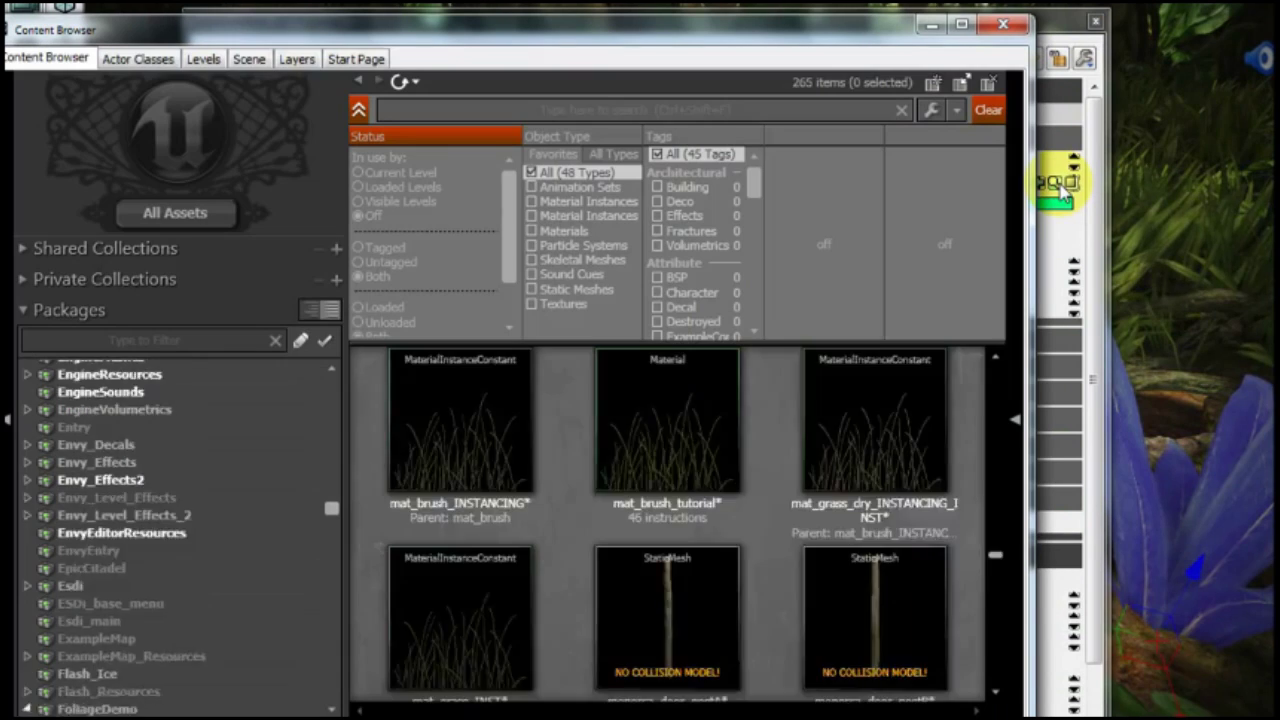
{"action": "double_click", "coordinate": [645, 453]}
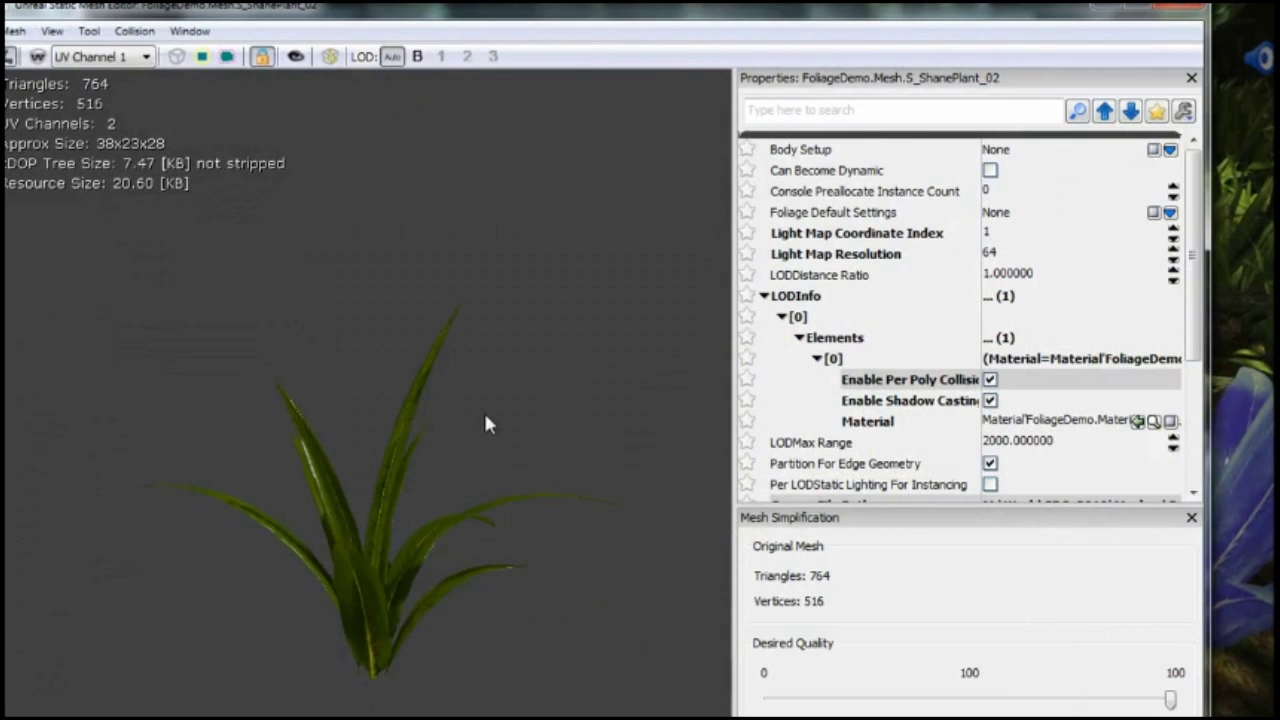
{"action": "left_click", "coordinate": [1154, 421]}
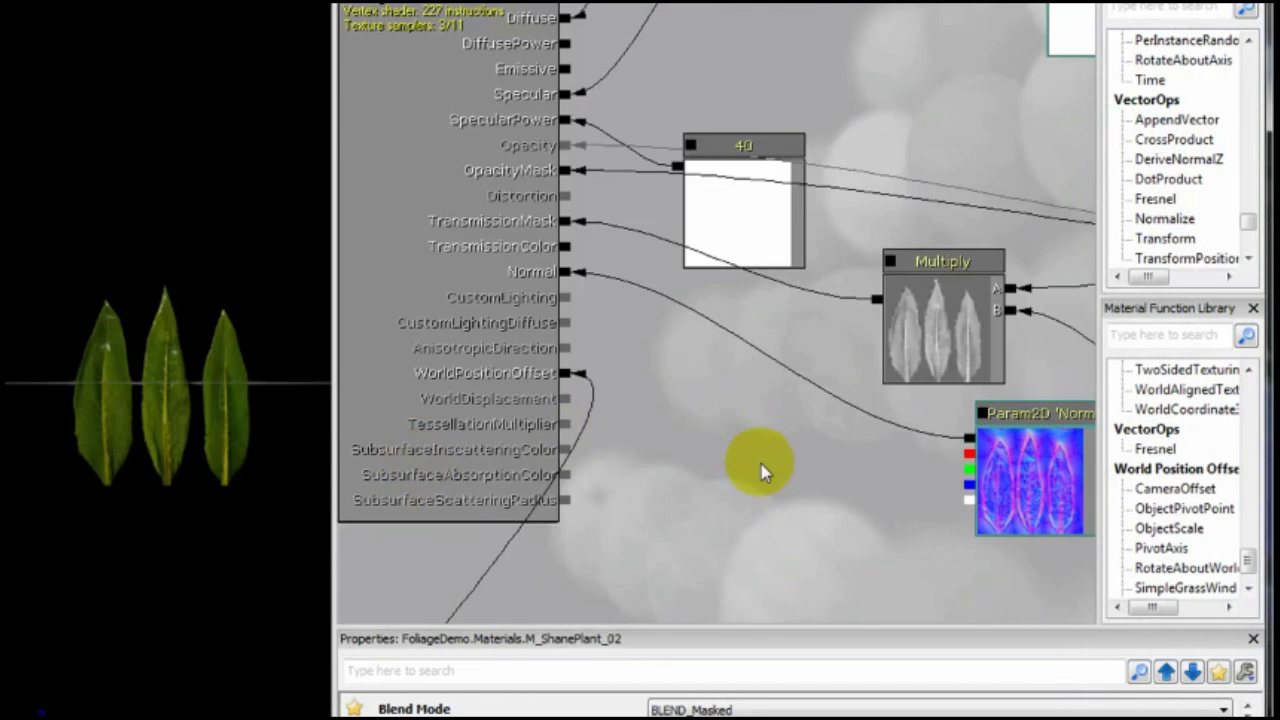
Review the M_ShanePlant_02 node network, from the material inputs to the wind groups feeding WorldPositionOffset
{"action": "left_click_drag", "start_coordinate": [751, 457], "coordinate": [736, 474]}
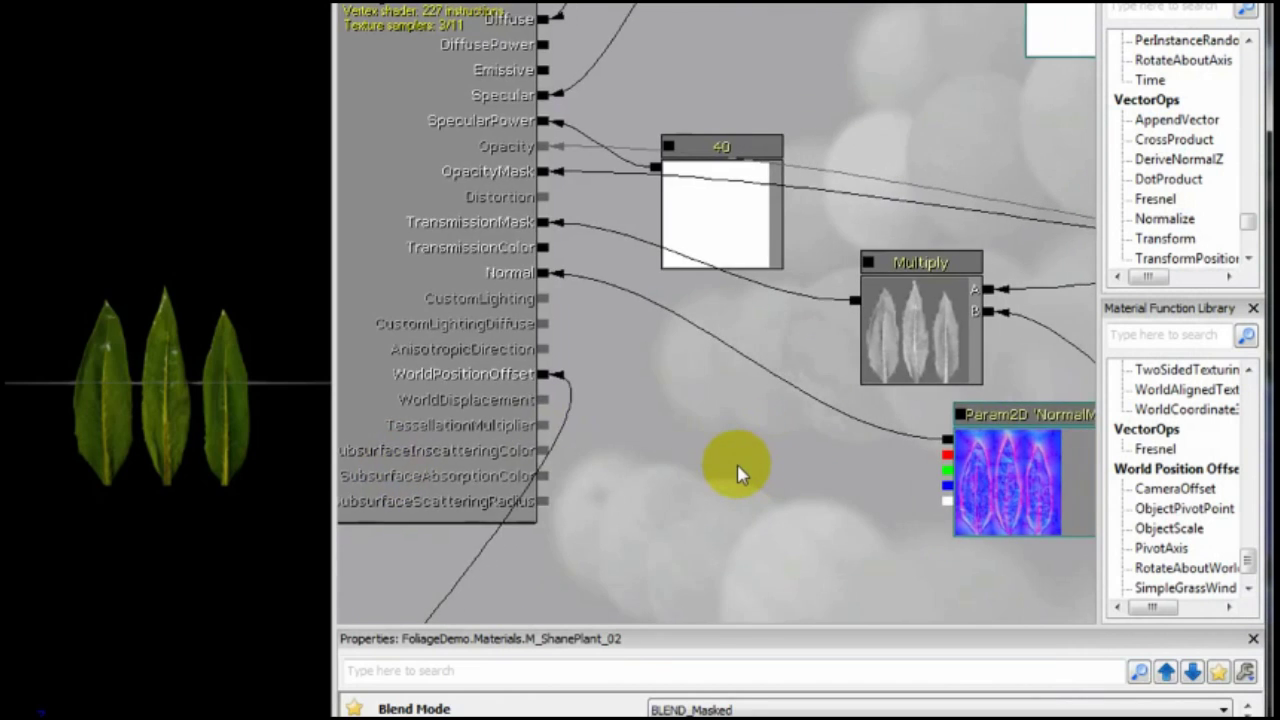
{"action": "scroll", "coordinate": [749, 491], "scroll_direction": "down", "scroll_amount": 5}
{"action": "scroll", "coordinate": [749, 491], "scroll_direction": "up", "scroll_amount": 4}
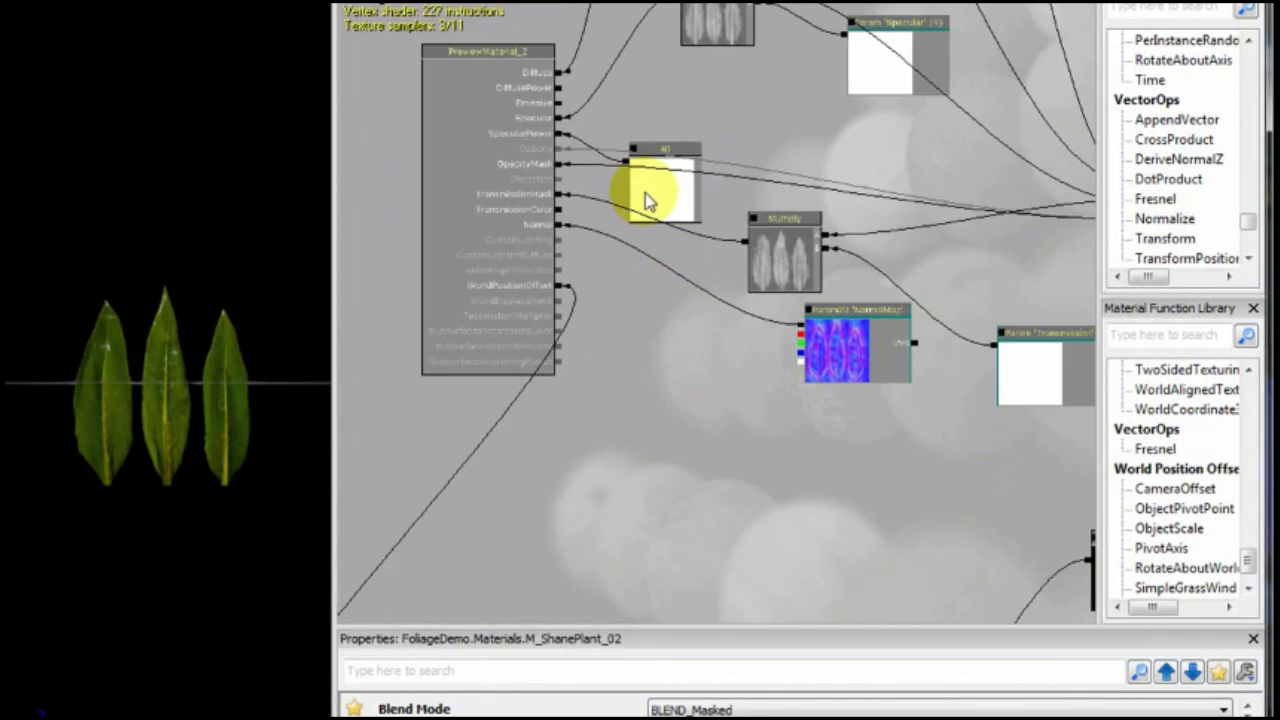
{"action": "scroll", "coordinate": [645, 193], "scroll_direction": "up", "scroll_amount": 2}
{"action": "scroll", "coordinate": [645, 193], "scroll_direction": "up", "scroll_amount": 1}
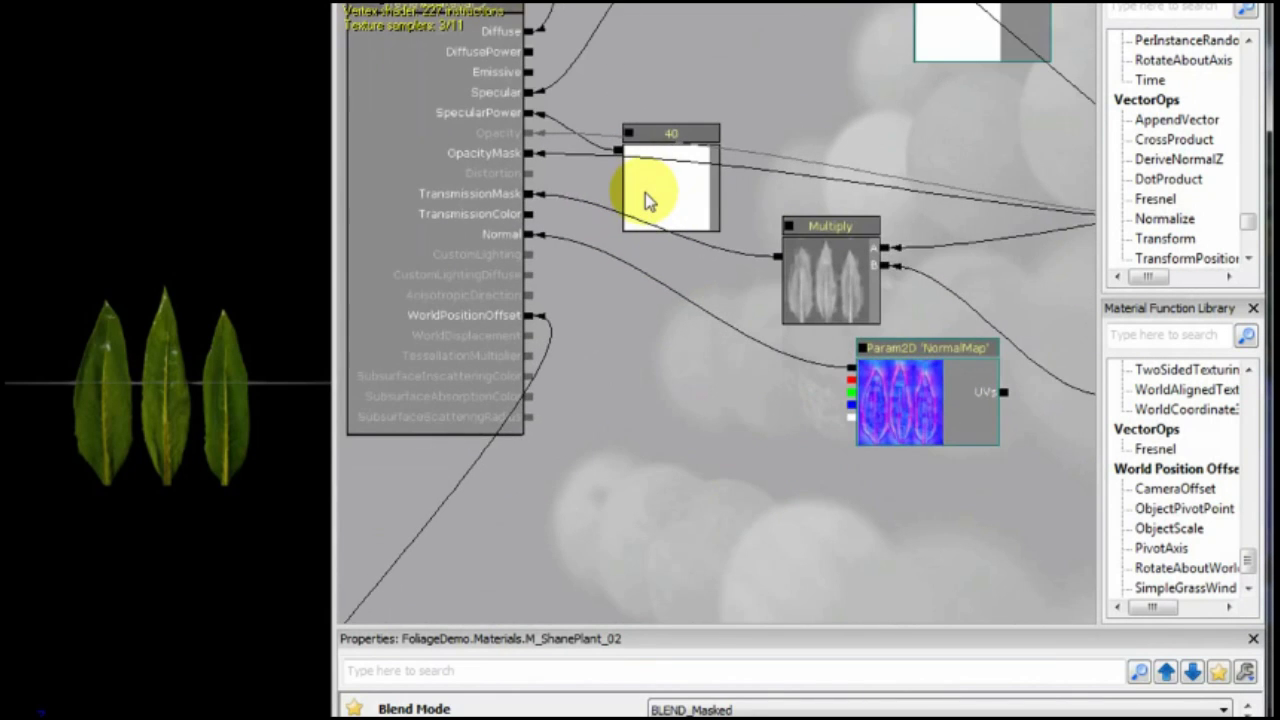
{"action": "scroll", "coordinate": [645, 198], "scroll_direction": "down", "scroll_amount": 5}
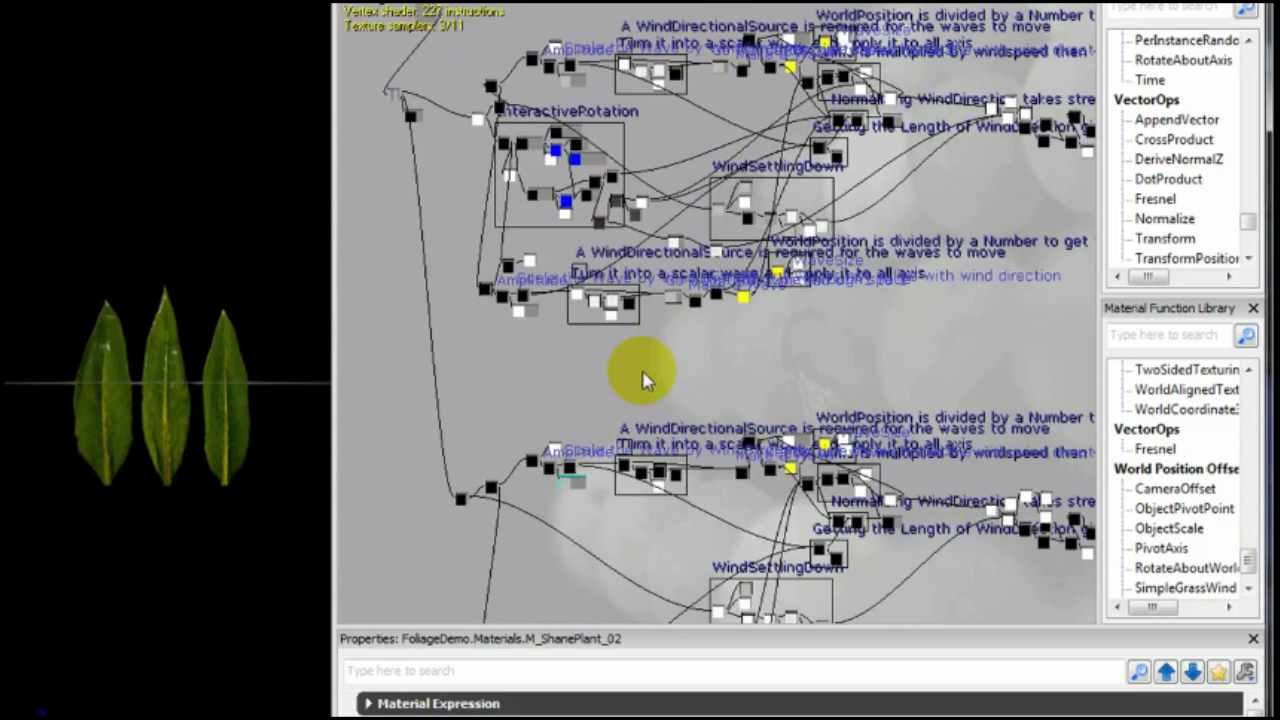
{"action": "left_click_drag", "start_coordinate": [688, 371], "coordinate": [862, 228]}
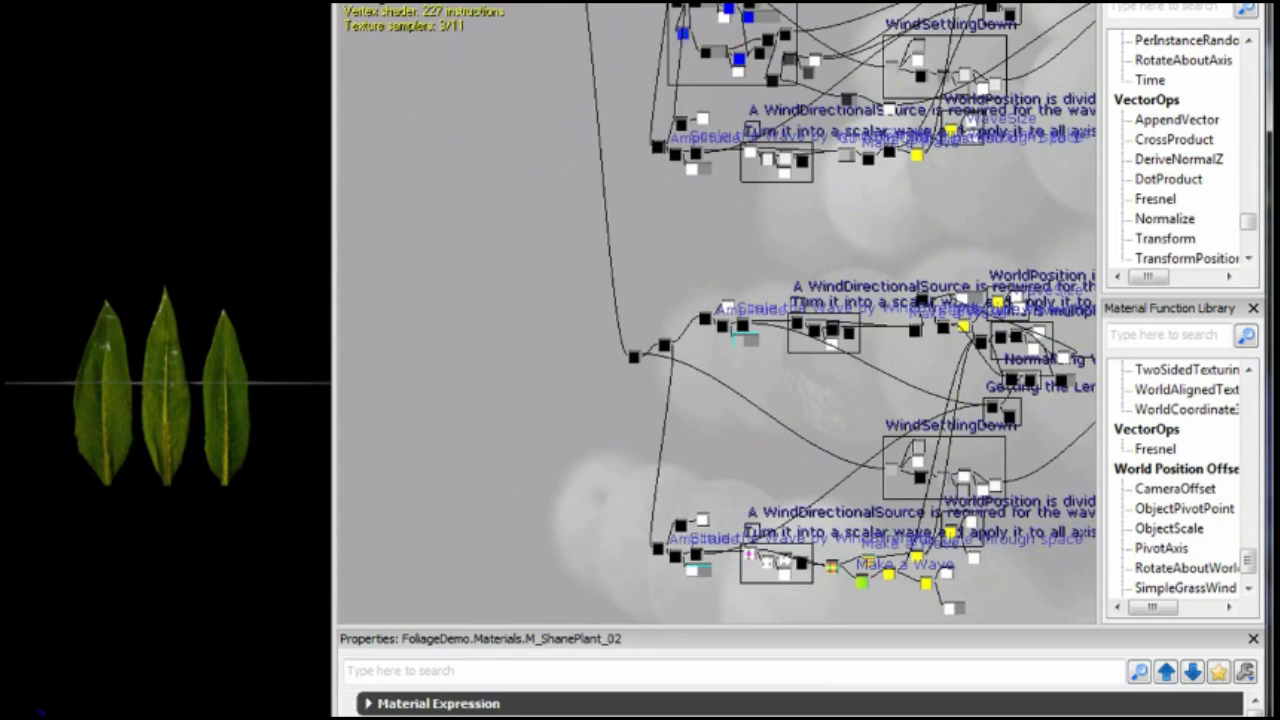
Close M_ShanePlant_02 without applying changes, and close the mesh editor, Content Browser and plant properties
{"action": "left_click", "coordinate": [1243, 1]}
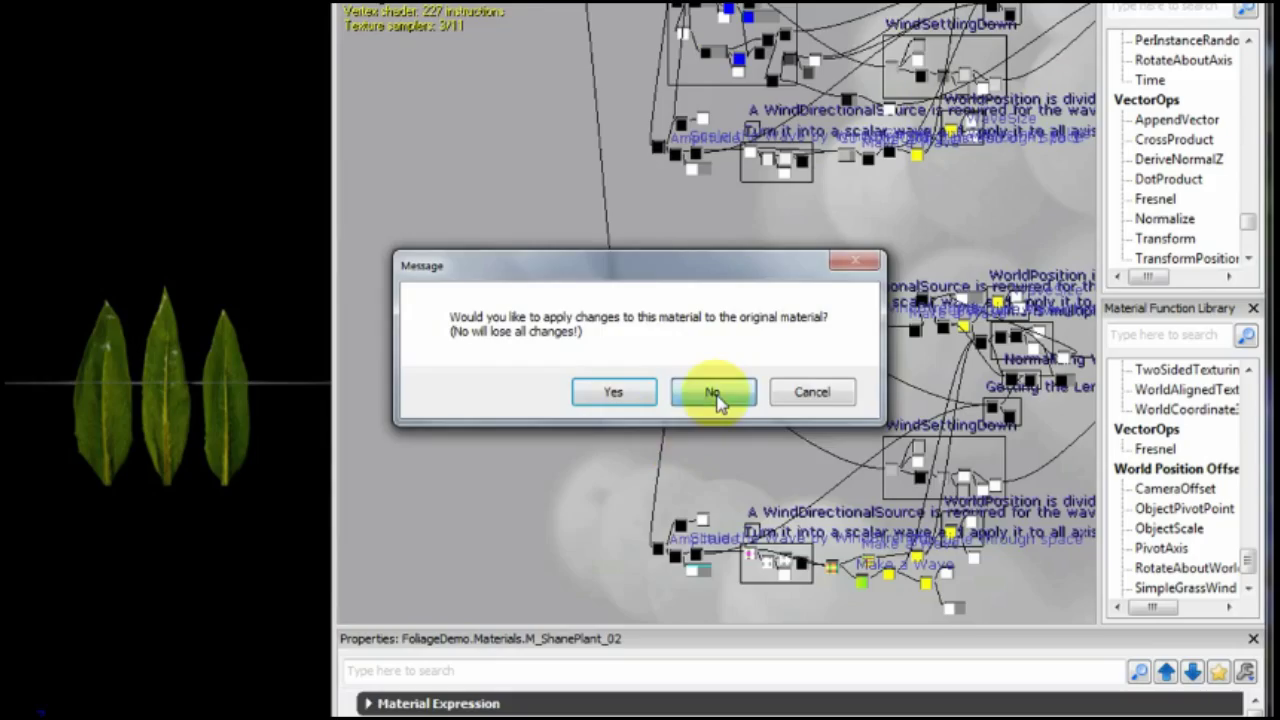
{"action": "left_click", "coordinate": [716, 394]}
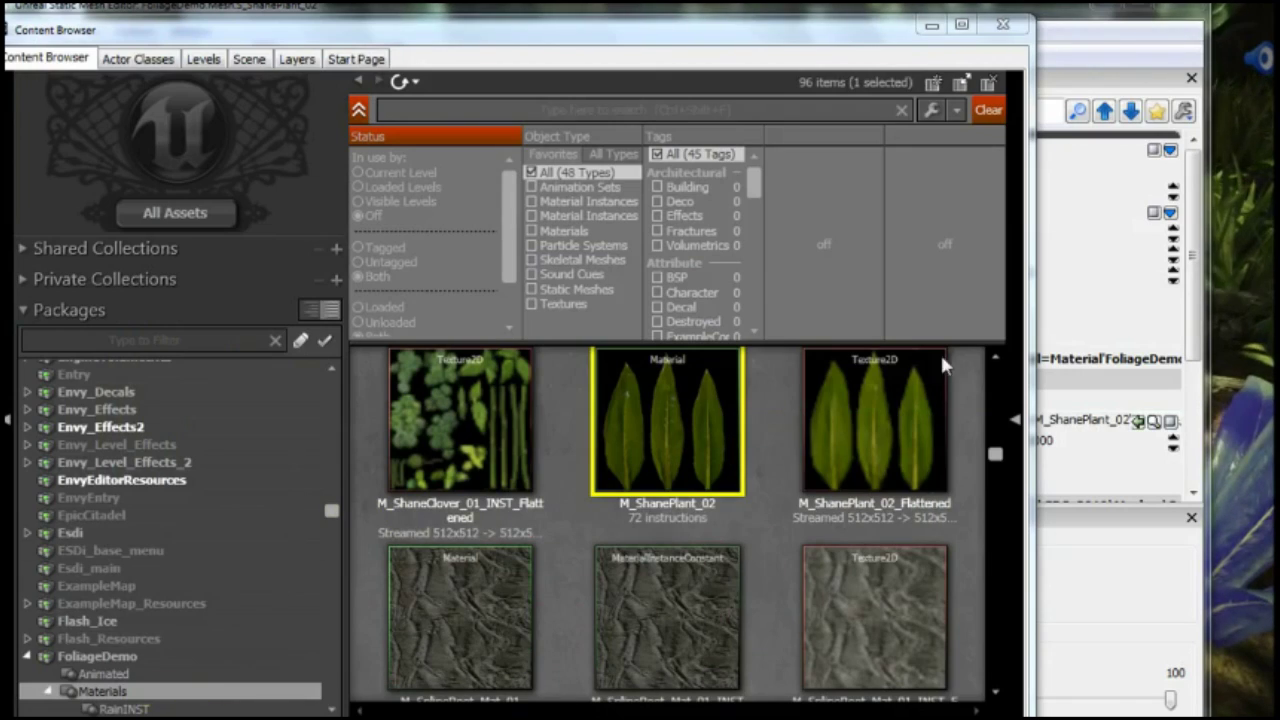
{"action": "left_click", "coordinate": [1097, 49]}
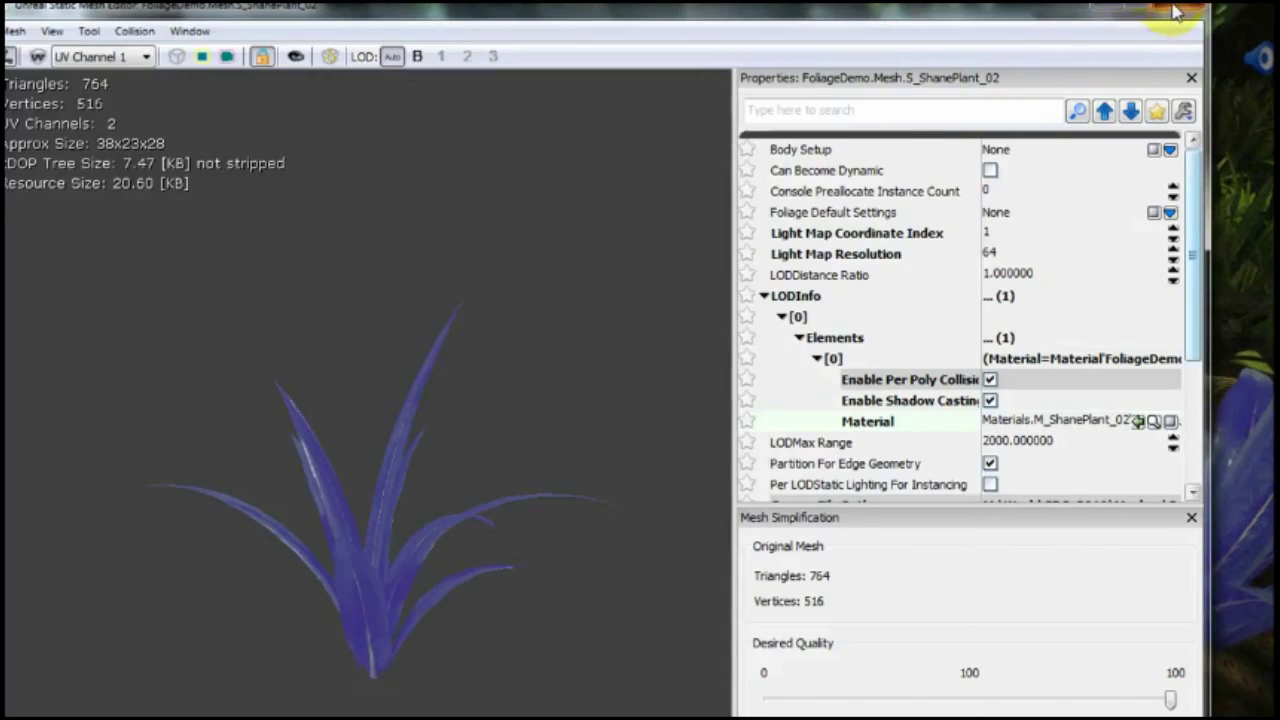
{"action": "left_click", "coordinate": [1175, 12]}
{"action": "left_click", "coordinate": [1000, 22]}
{"action": "left_click", "coordinate": [1022, 8]}
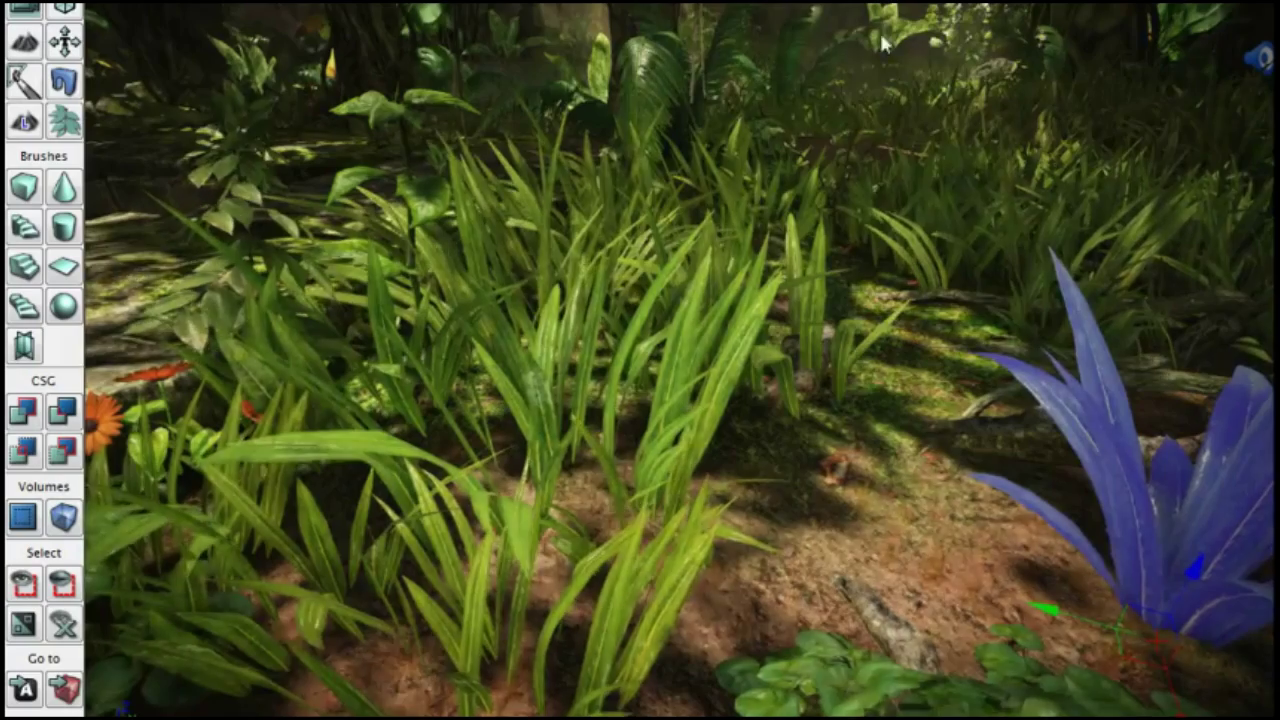
Reopen the recently edited Fornells street level containing the grass patch on the road
{"action": "left_click", "coordinate": [57, 3]}
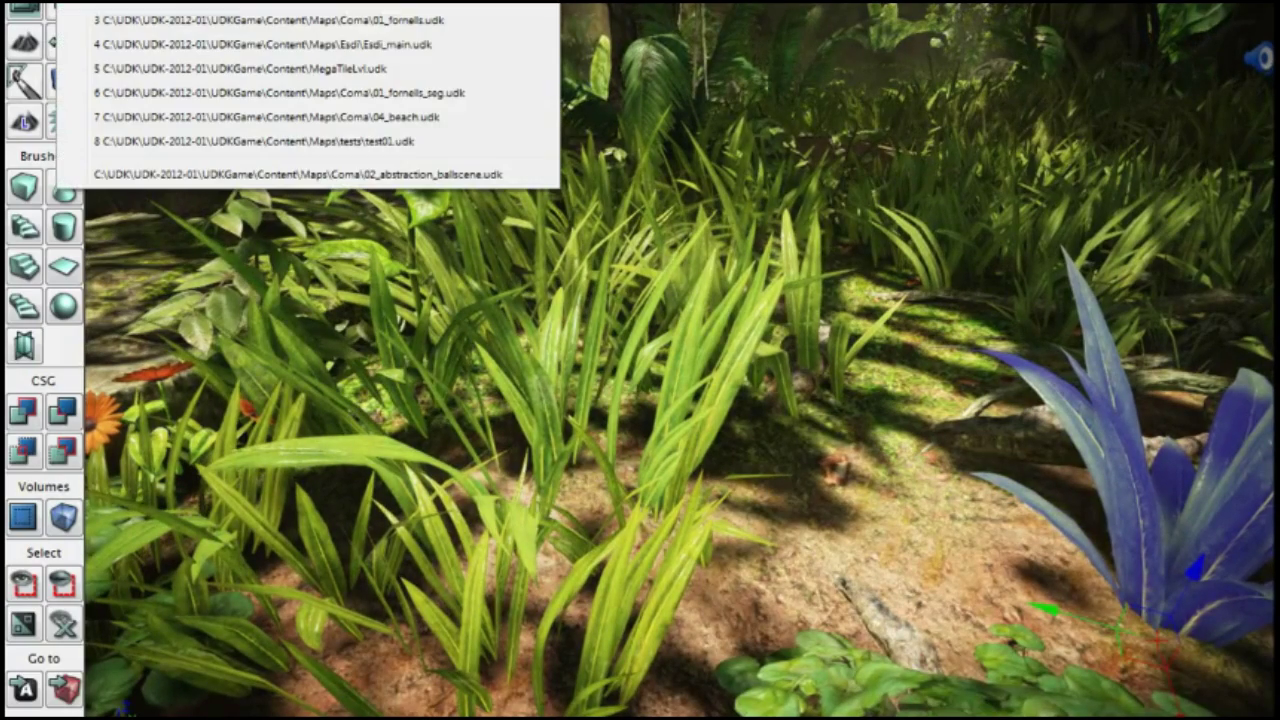
{"action": "left_click", "coordinate": [140, 8]}
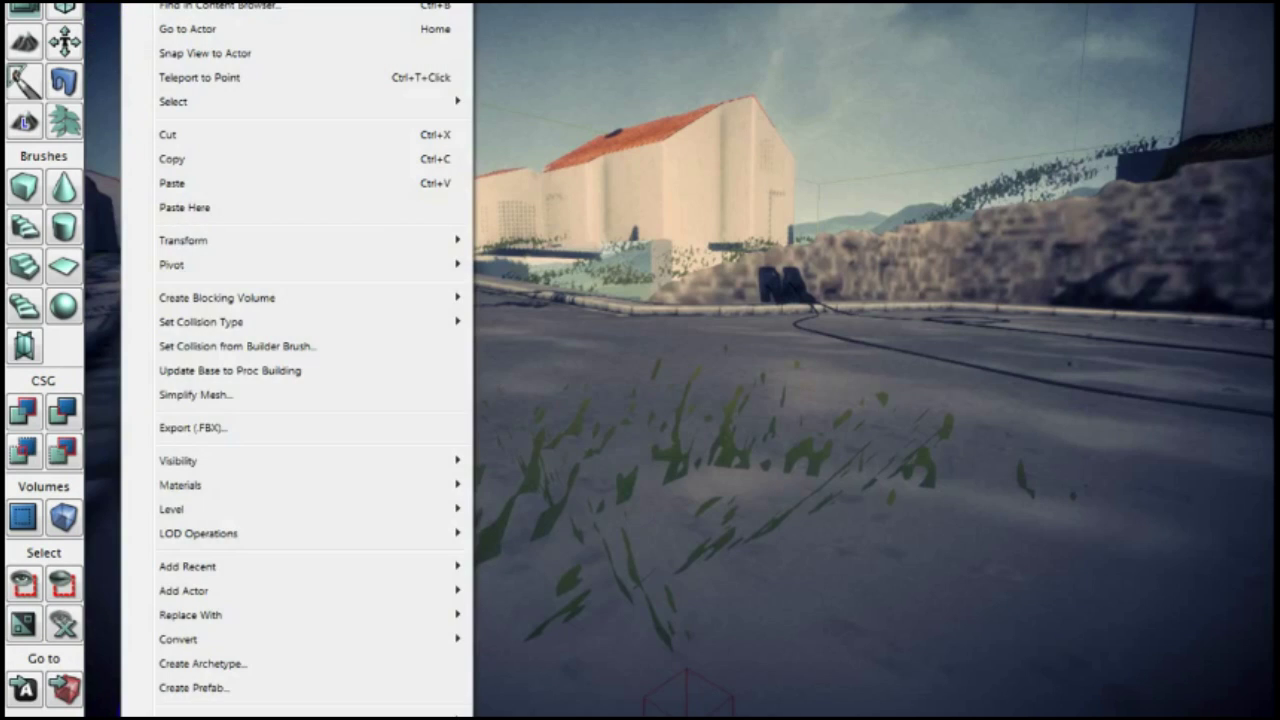
{"action": "left_click", "coordinate": [695, 47]}
{"action": "right_click_drag", "start_coordinate": [794, 329], "coordinate": [752, 373]}
{"action": "scroll", "coordinate": [791, 330], "scroll_direction": "up", "scroll_amount": 5}
{"action": "right_click_drag", "start_coordinate": [791, 330], "coordinate": [670, 485]}
{"action": "scroll", "coordinate": [791, 330], "scroll_direction": "down", "scroll_amount": 5}
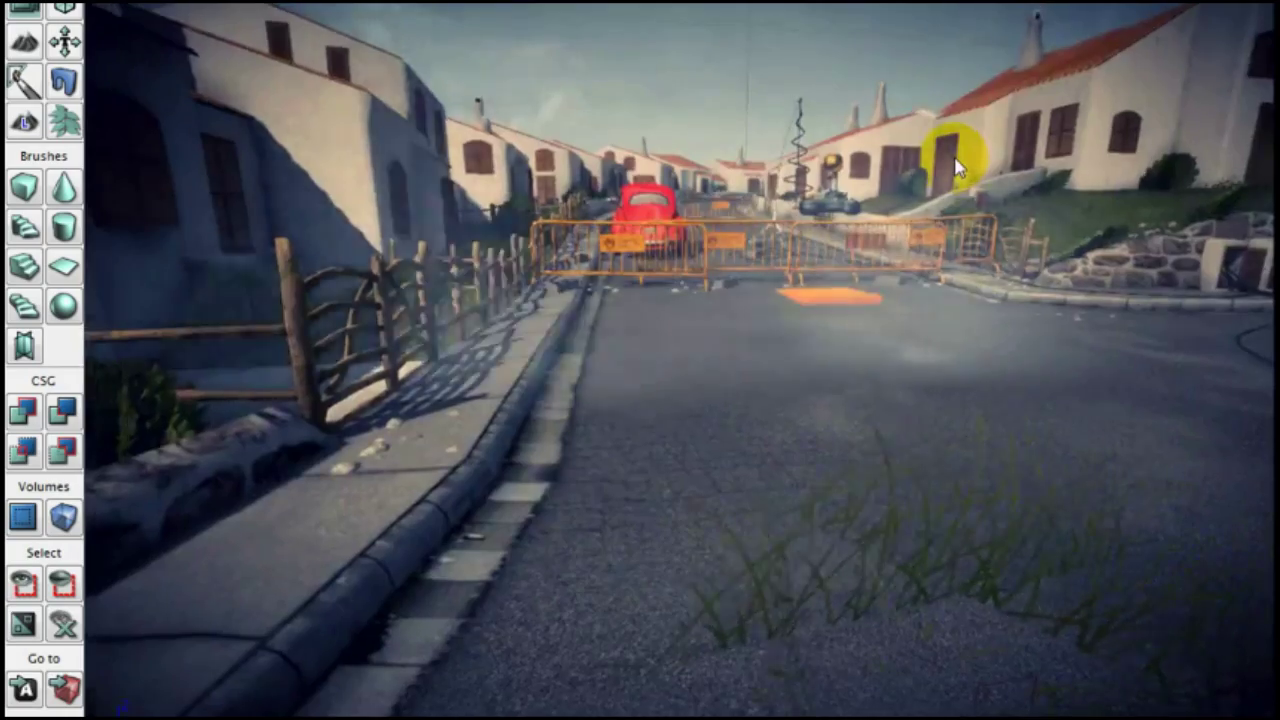